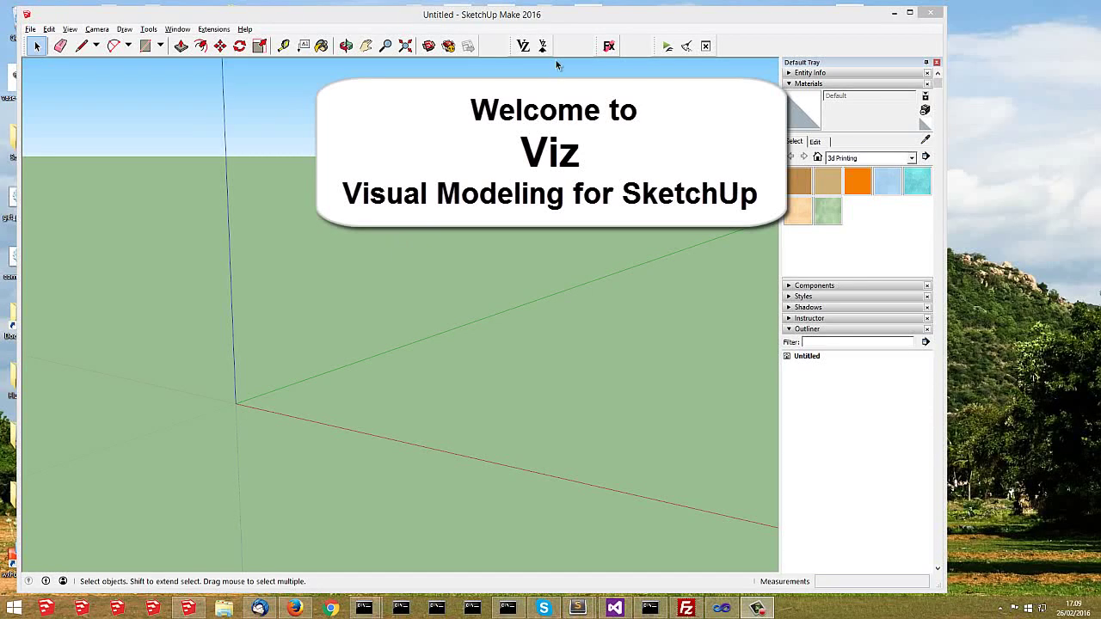
Step: Open the Viz node editor and add a MakeGrid node to the graph
left_click(523, 45)
left_click_drag(533, 35, 684, 51)
double_click(399, 341)
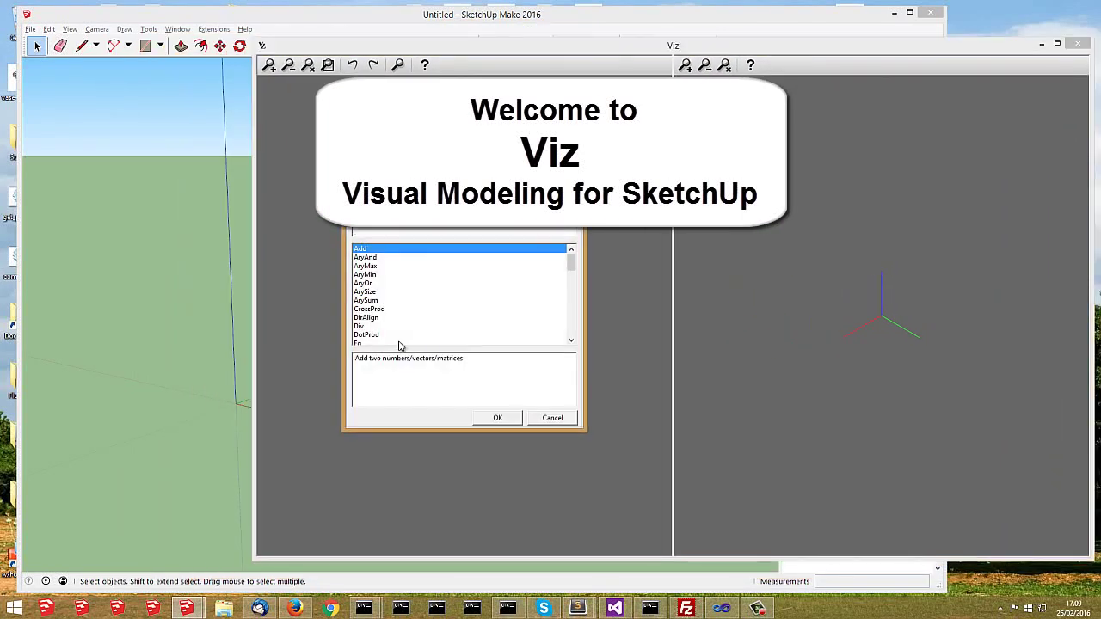
type("ma")
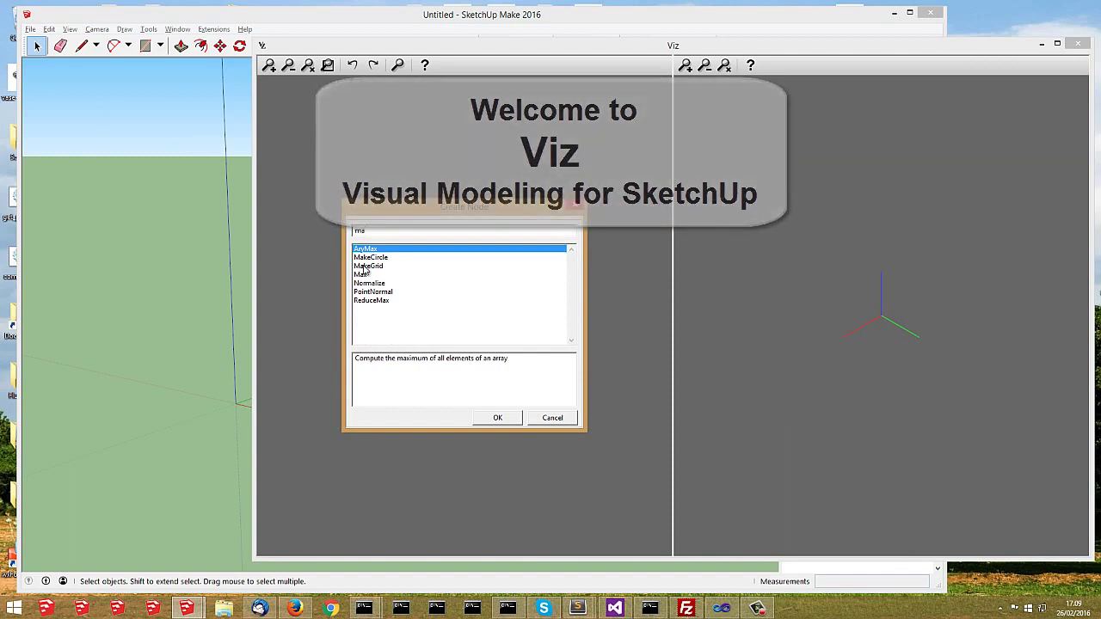
left_click(361, 266)
left_click(508, 418)
mouse_move(503, 307)
left_mouse_down()
mouse_move(457, 303)
mouse_move(499, 314)
left_mouse_up()
Step: Drag the MakeGrid Height value up until the preview grid is square
left_click(457, 303)
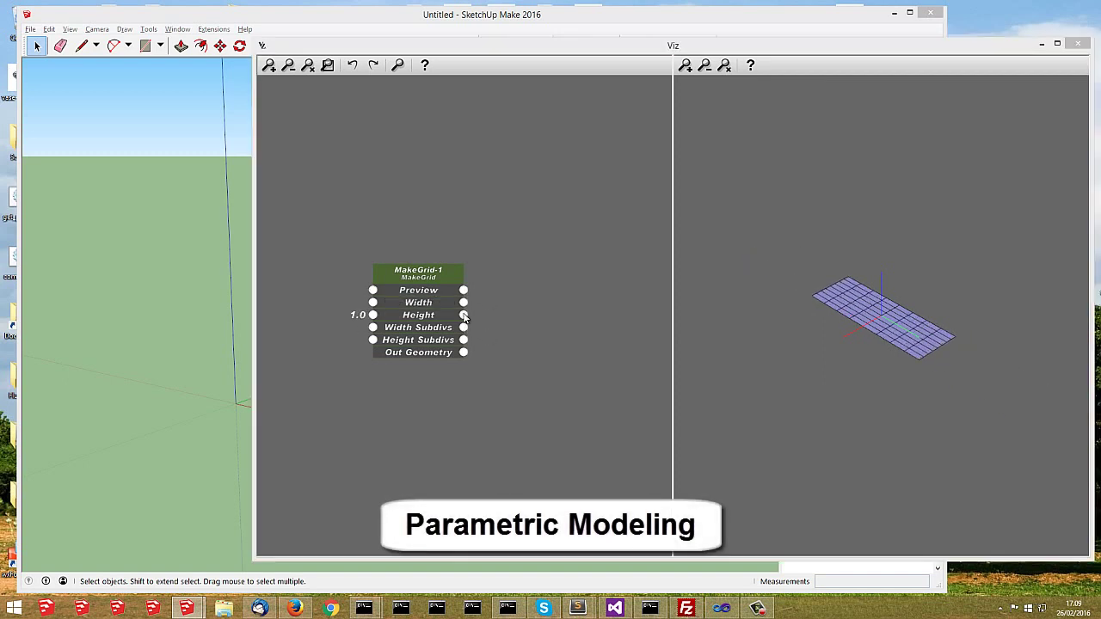
left_click(464, 315)
left_click_drag(486, 316, 575, 315)
left_click(493, 248)
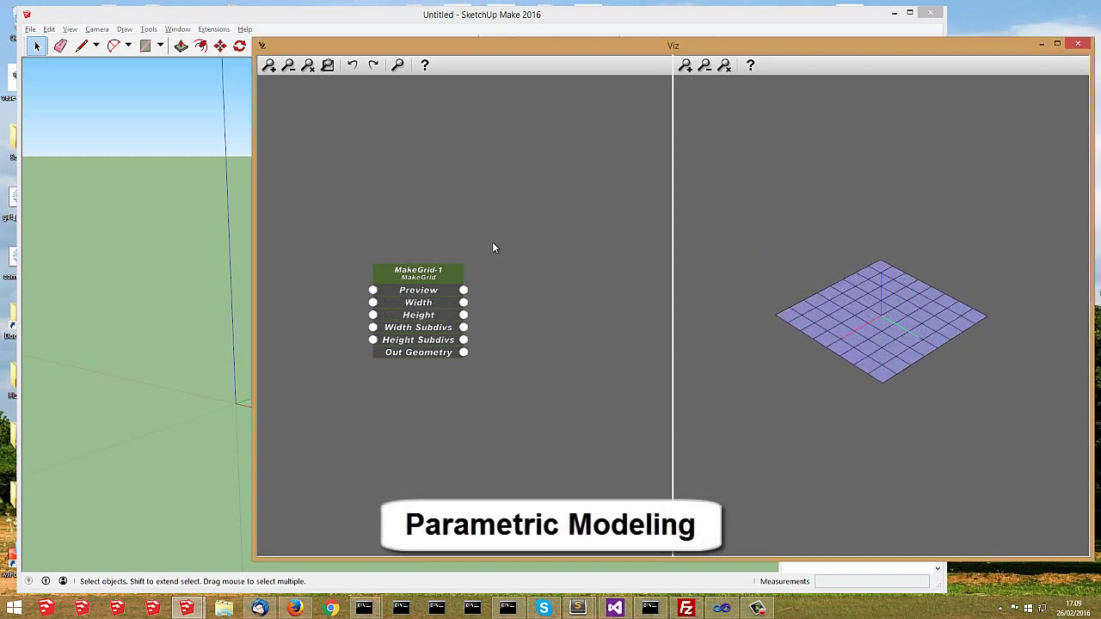
left_click_drag(430, 275, 376, 248)
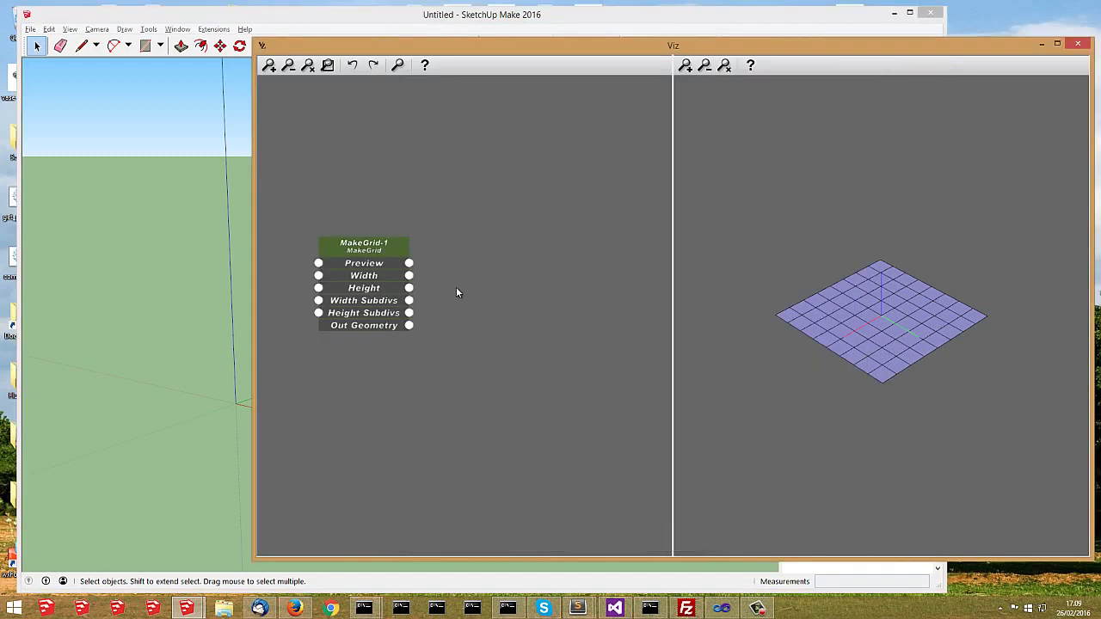
Step: Add a GeometrySink node and wire MakeGrid's Out Geometry into its In Geometry port
double_click(456, 293)
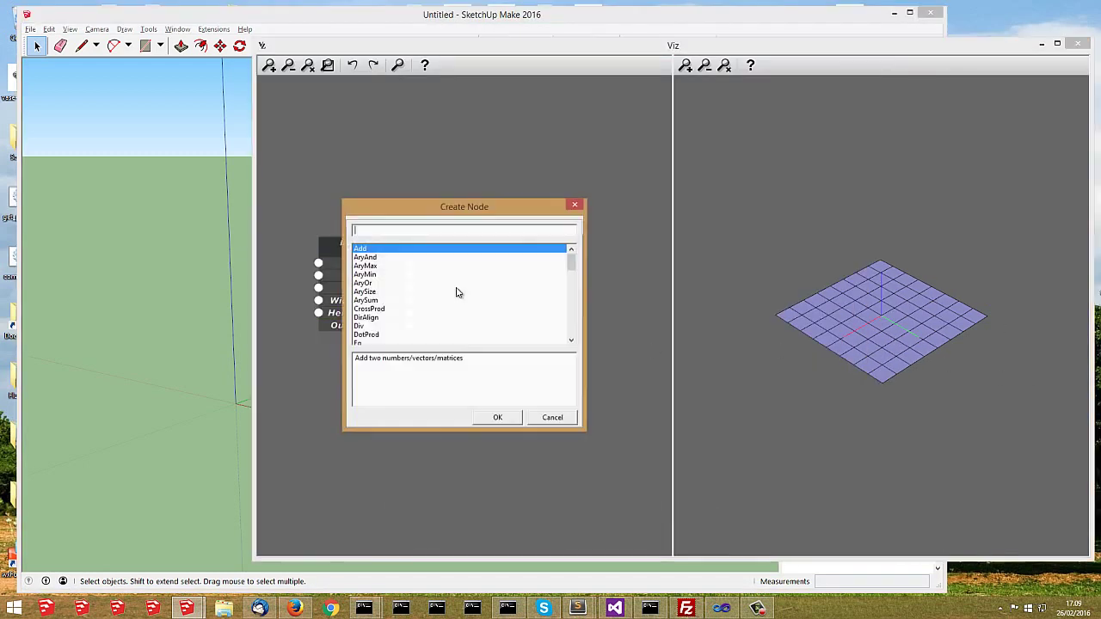
type("ge")
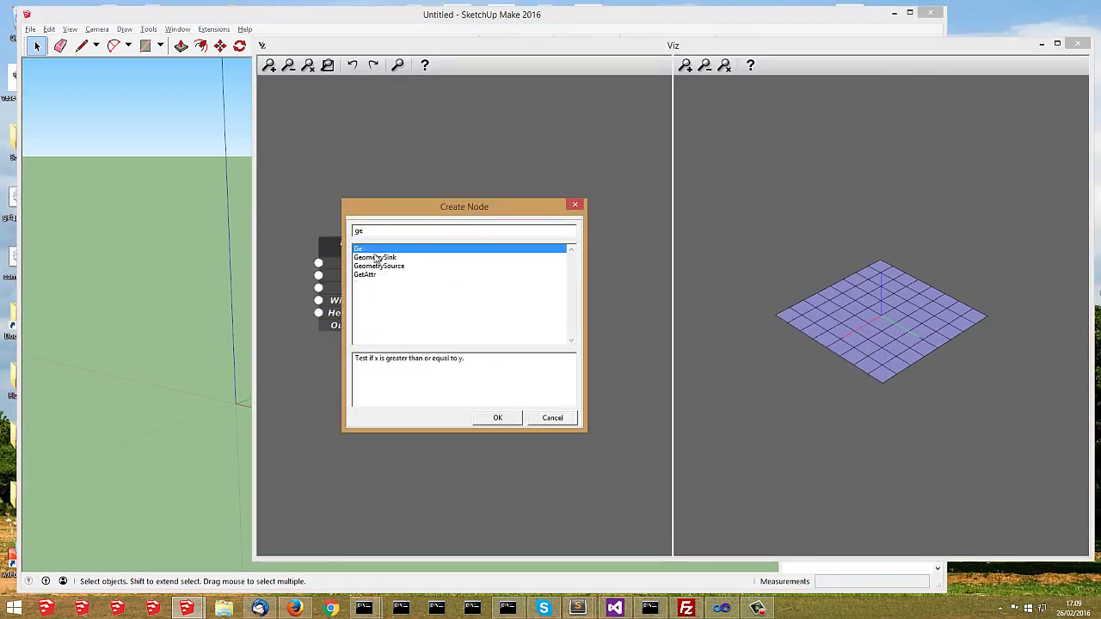
double_click(388, 258)
left_click_drag(482, 302, 540, 326)
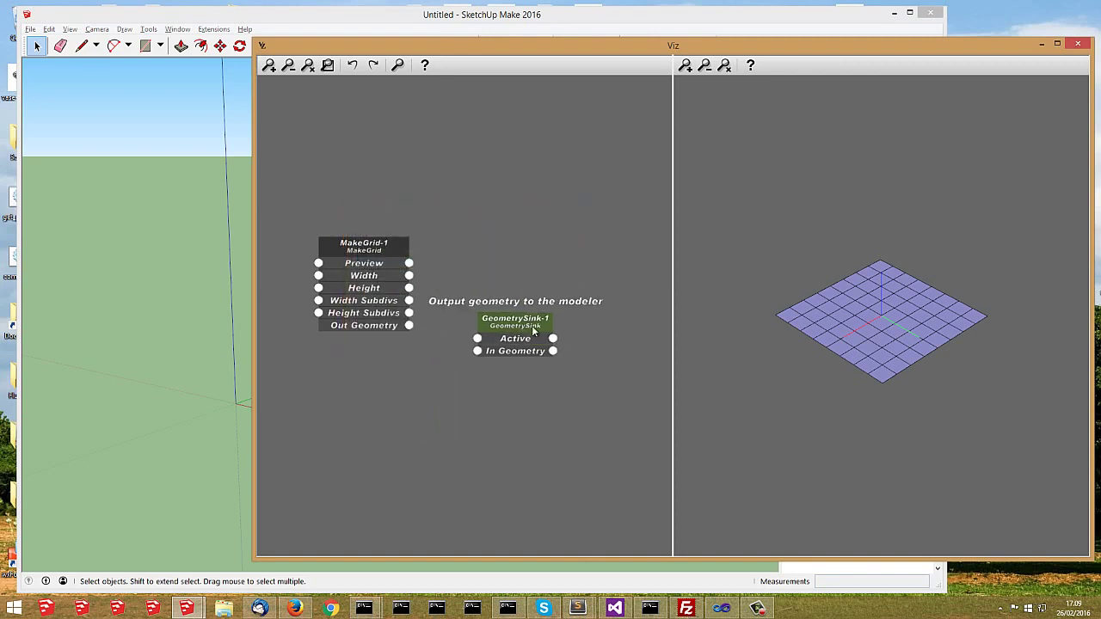
left_click_drag(409, 325, 487, 355)
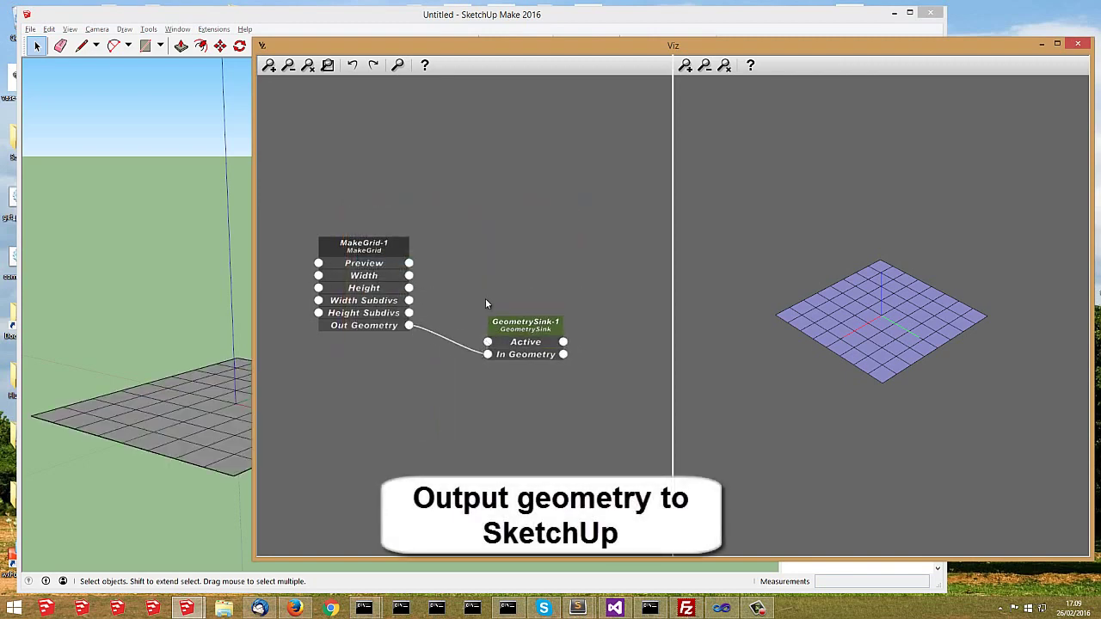
left_click(385, 249)
left_click_drag(443, 48, 677, 54)
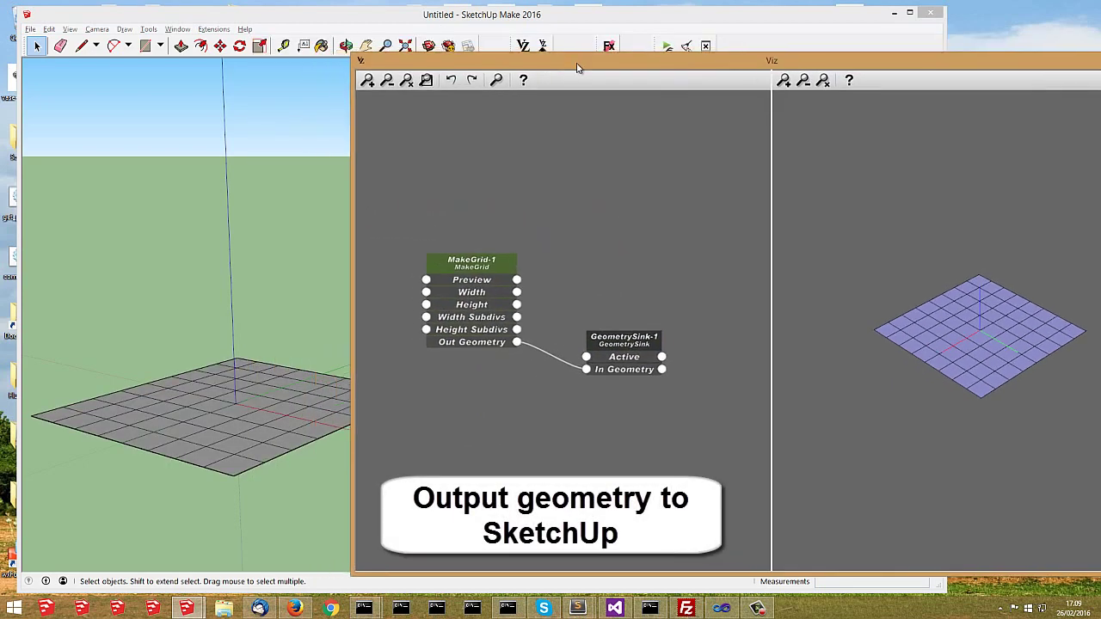
Step: Enlarge the grid to a width of about 4.352 and a greater height
left_click(638, 287)
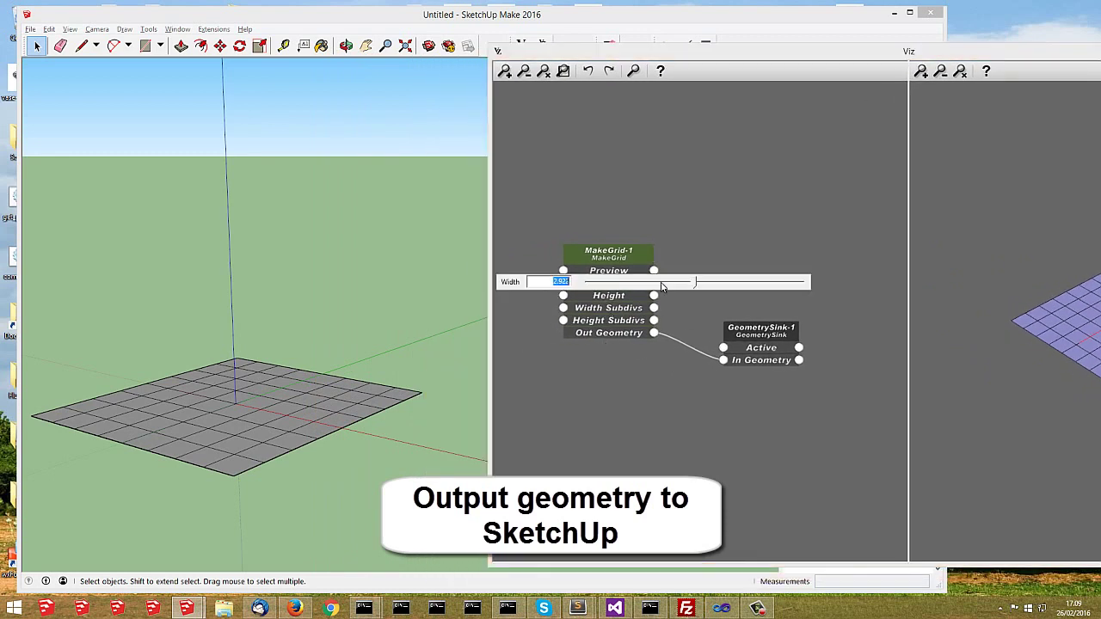
left_click_drag(721, 287, 625, 287)
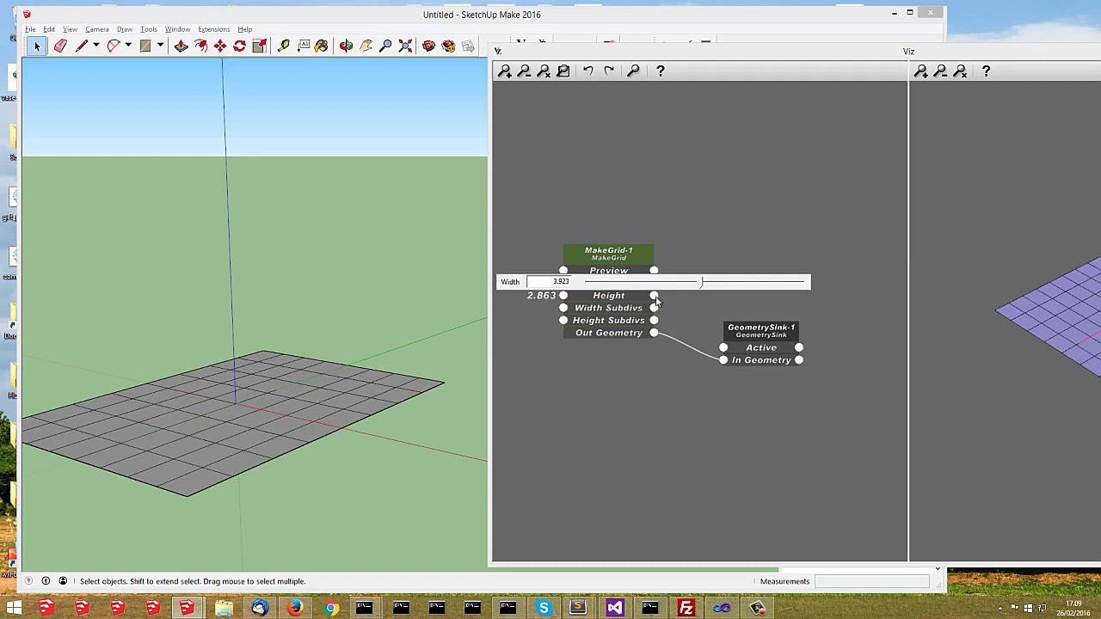
left_click(656, 298)
left_click_drag(693, 298, 691, 267)
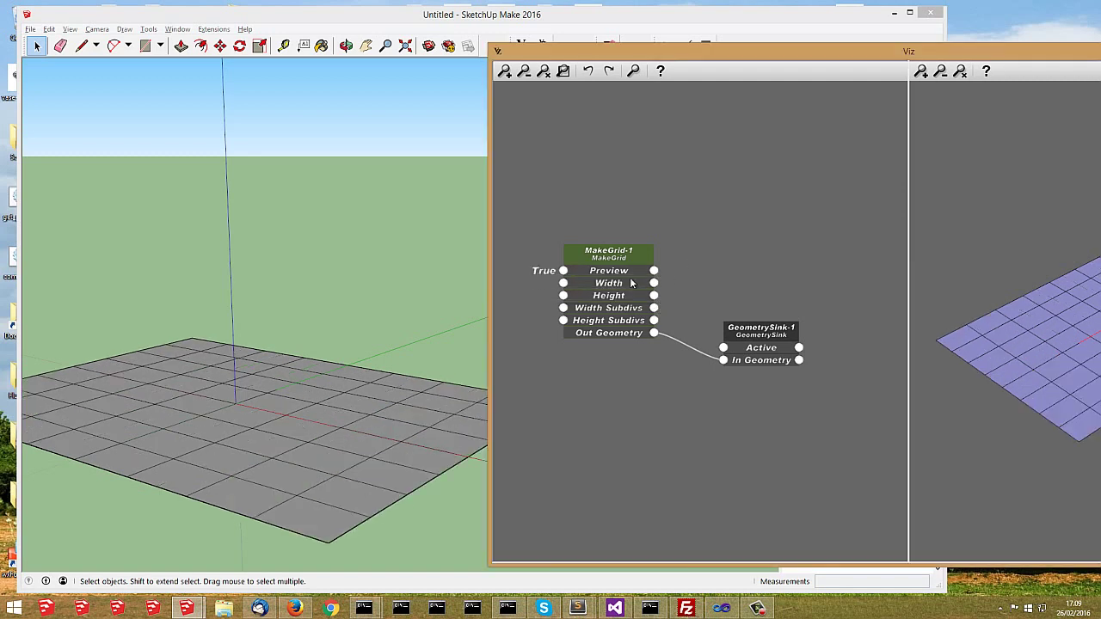
Step: Raise Width Subdivs from 8 to 20 and increase Height Subdivs for a finer mesh
left_click(629, 312)
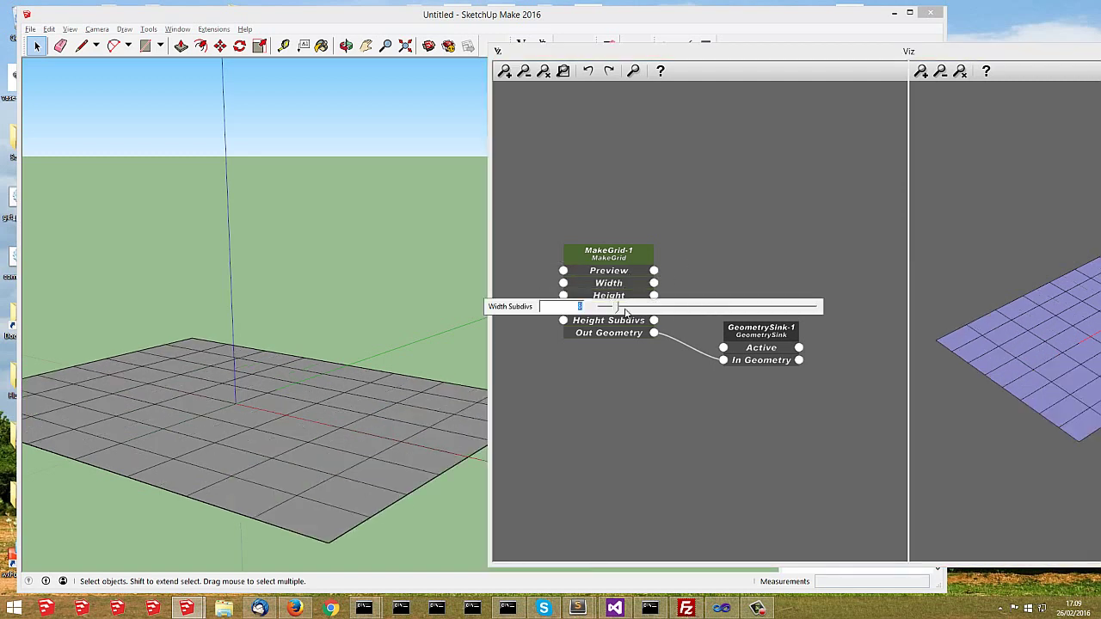
left_click_drag(626, 311, 630, 311)
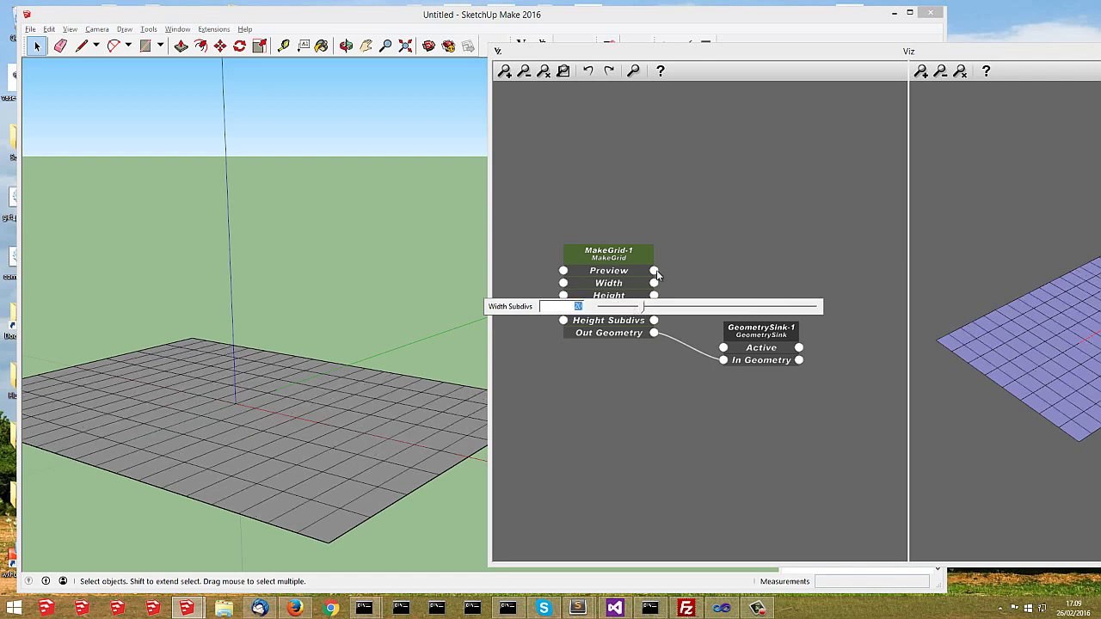
left_click(636, 322)
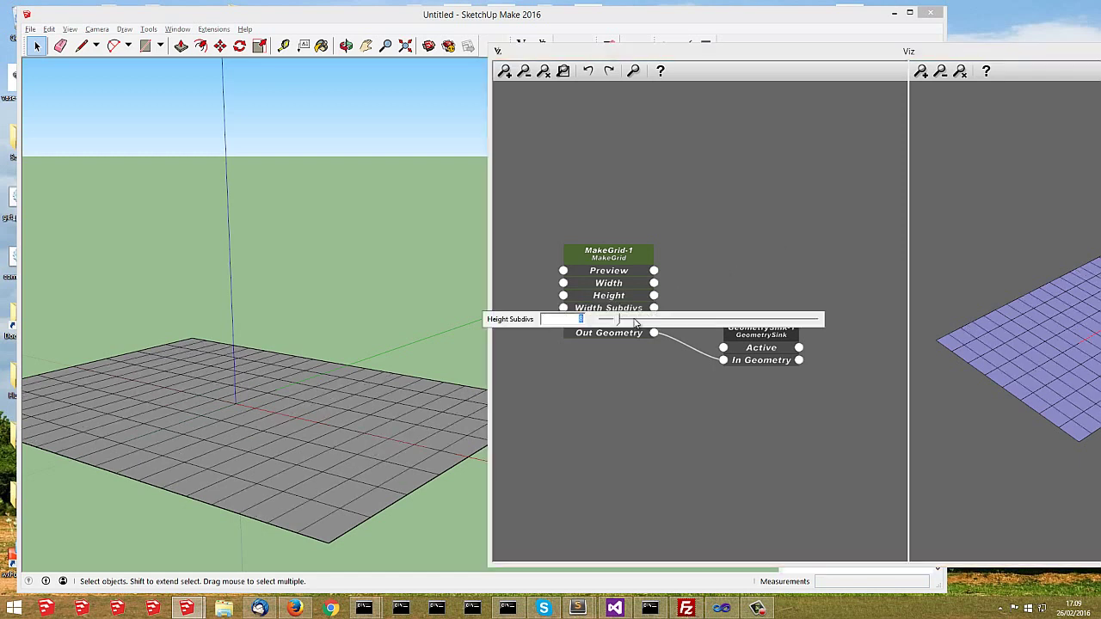
left_click_drag(635, 321, 637, 321)
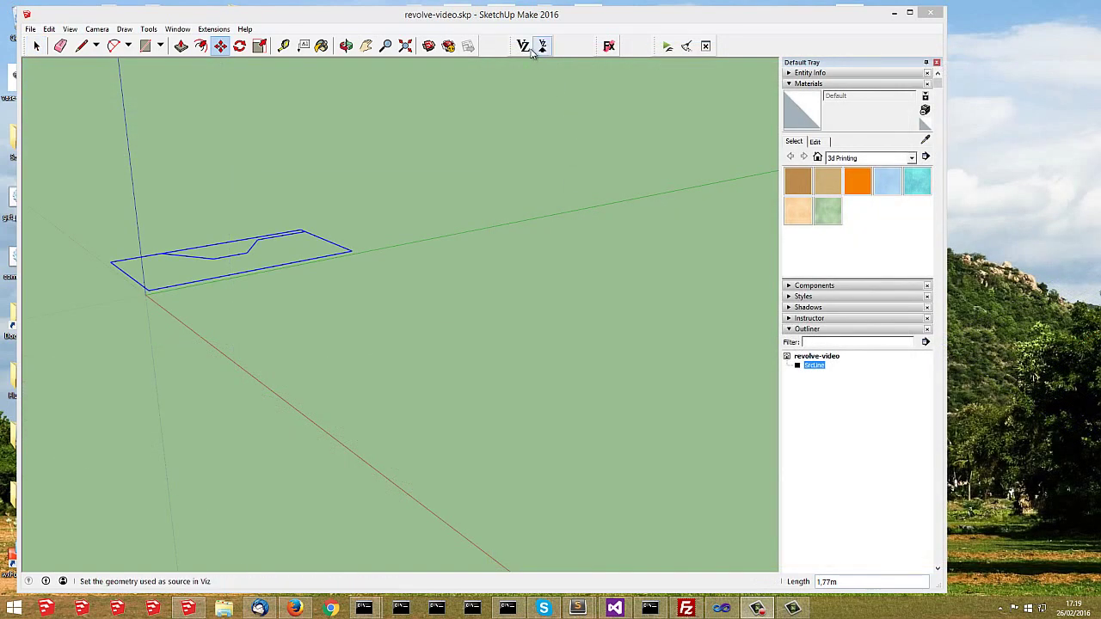
Step: Open the Viz editor and add a GeometrySource node to the graph
left_click(532, 50)
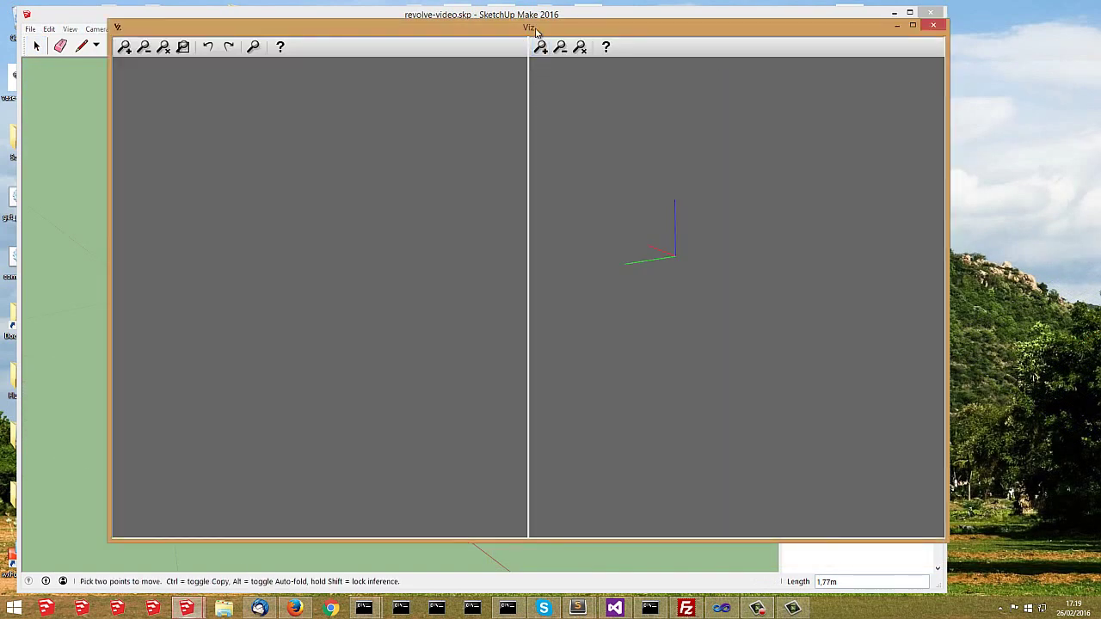
double_click(402, 341)
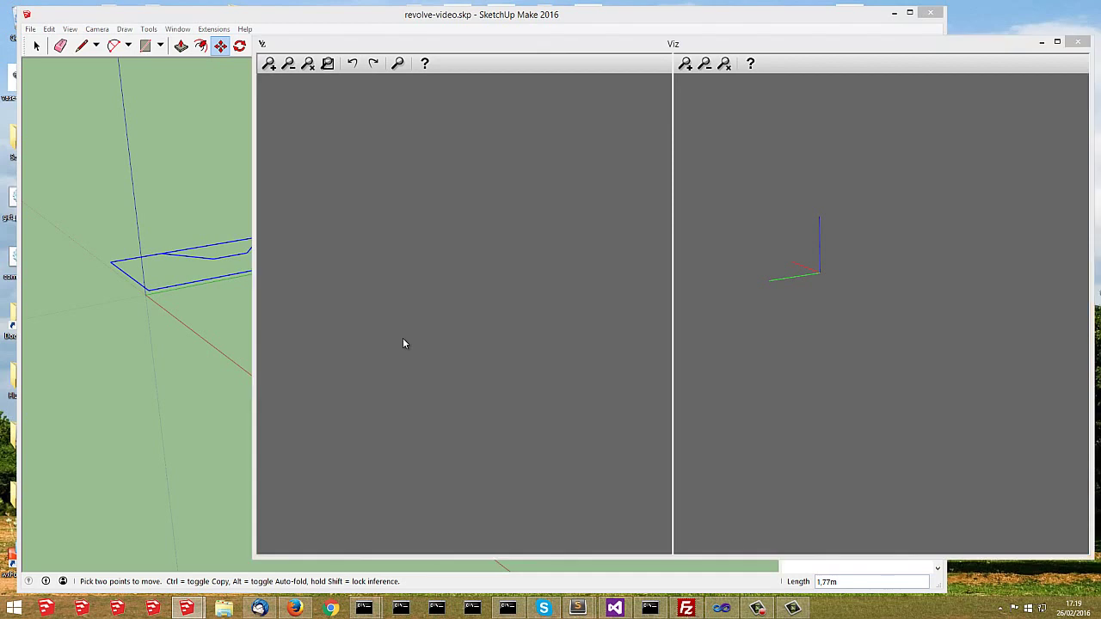
type("ge")
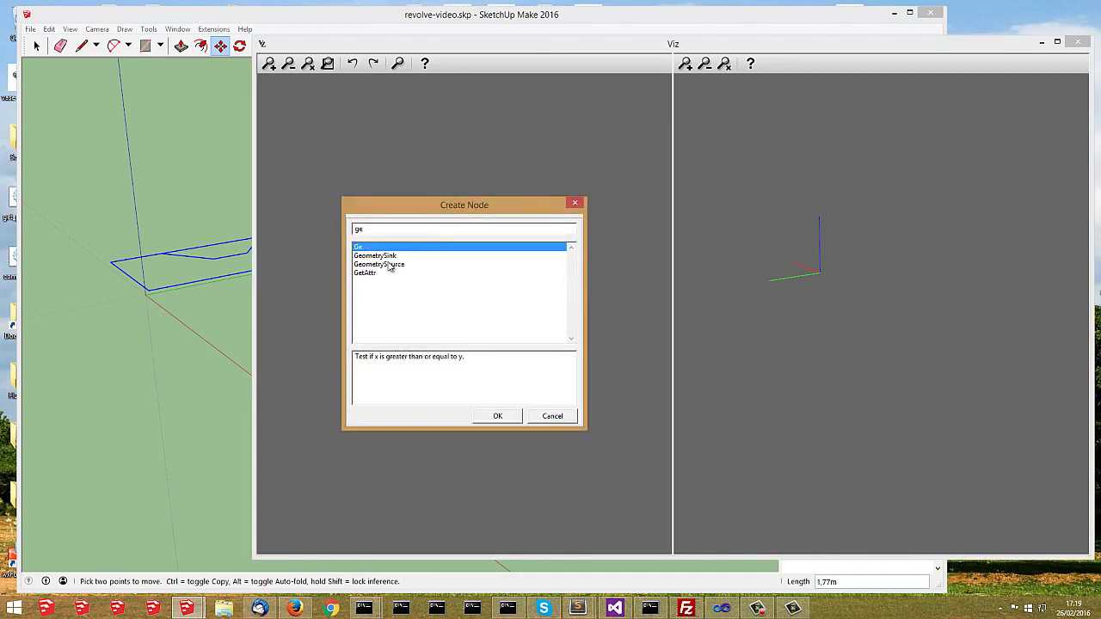
double_click(389, 265)
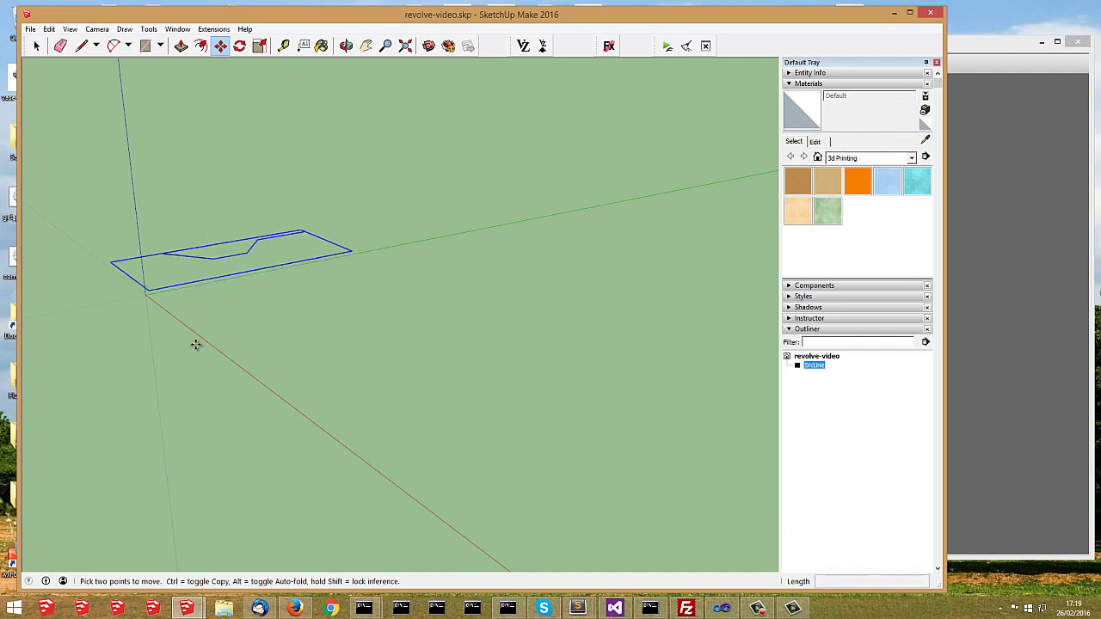
Step: Send the selected SketchUp profile line into GeometrySource-1 with Set Source
left_click(36, 46)
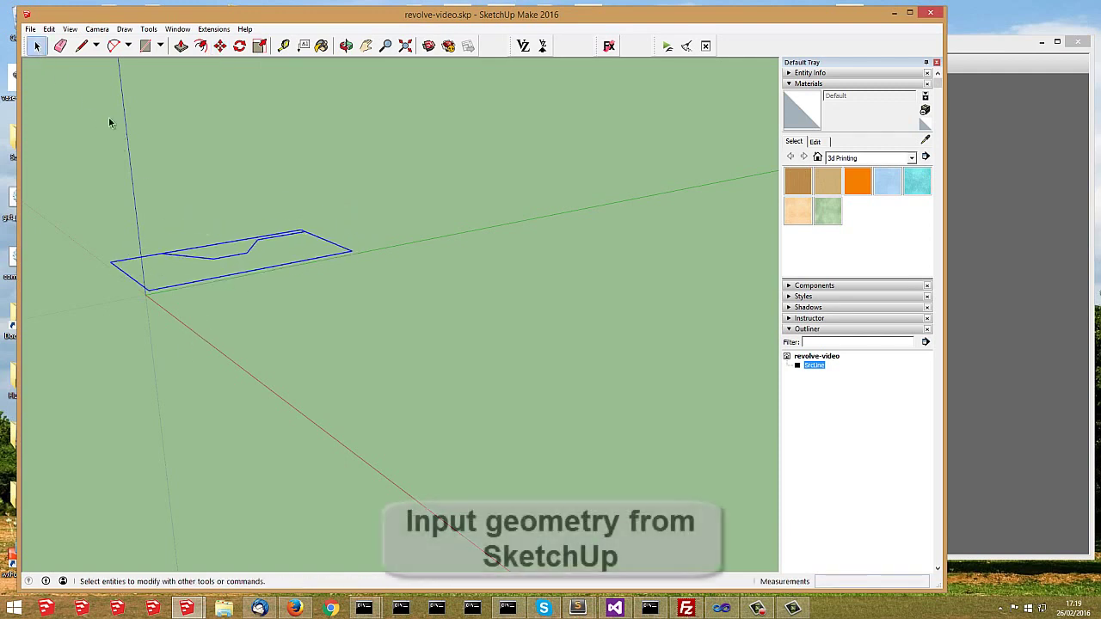
left_click(542, 46)
left_click(529, 248)
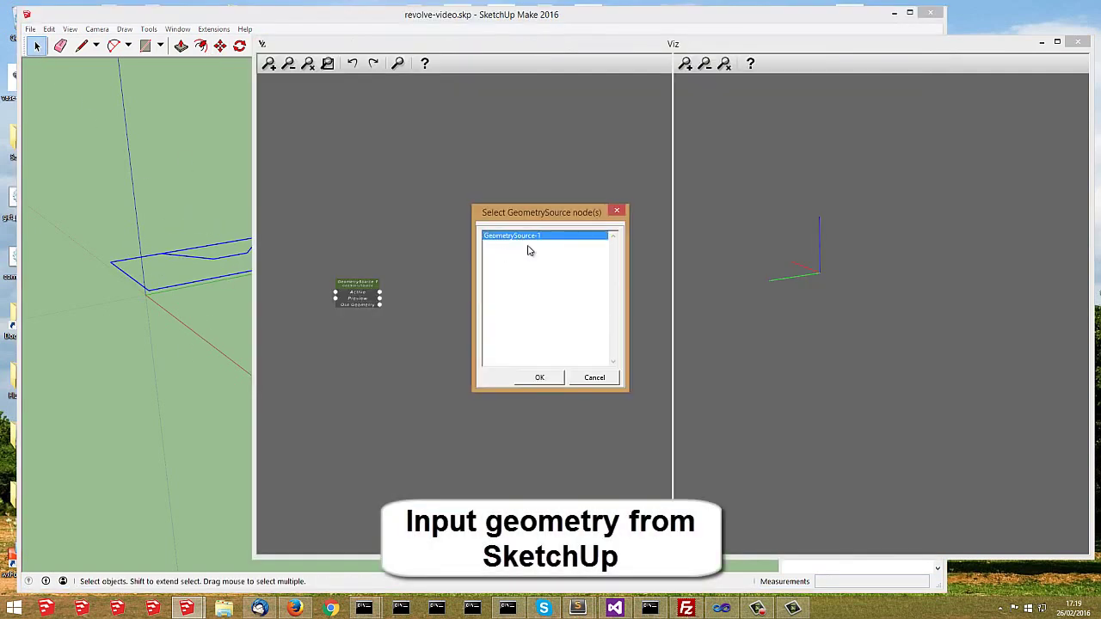
left_click(542, 377)
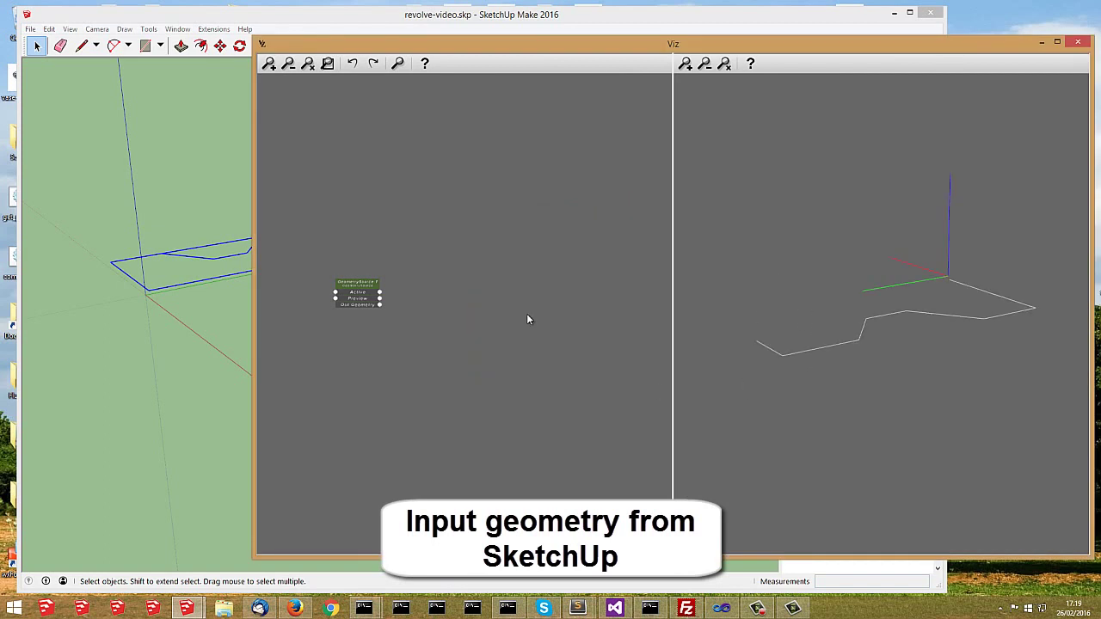
scroll(415, 301, "up", 3)
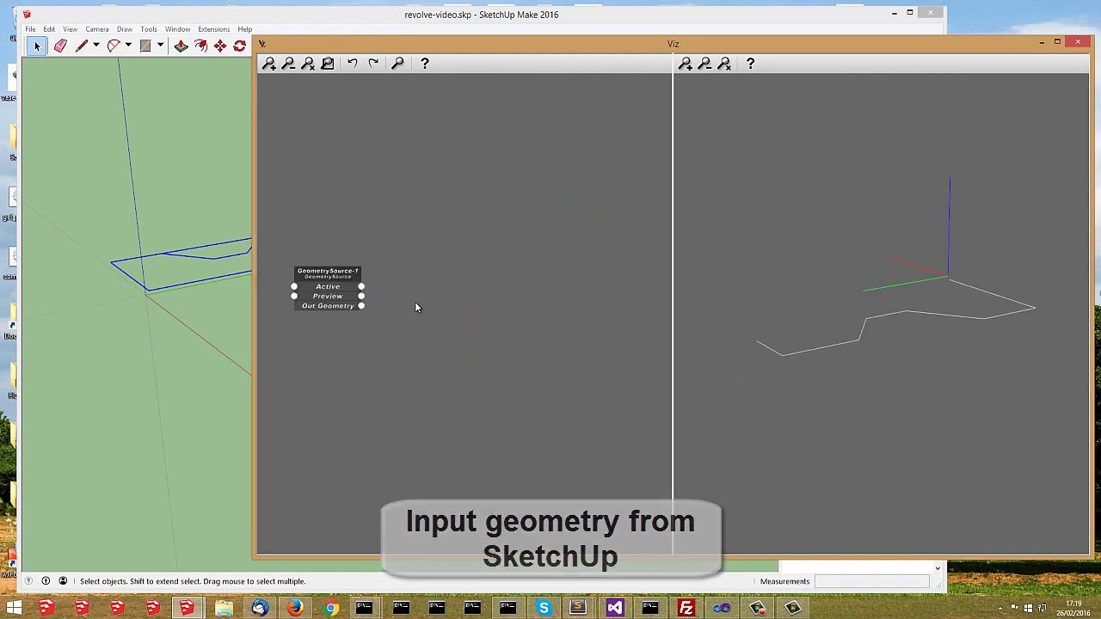
double_click(415, 301)
Step: Add a LineSmooth node for the profile and turn off GeometrySource-1's preview of the raw curve
type("lin")
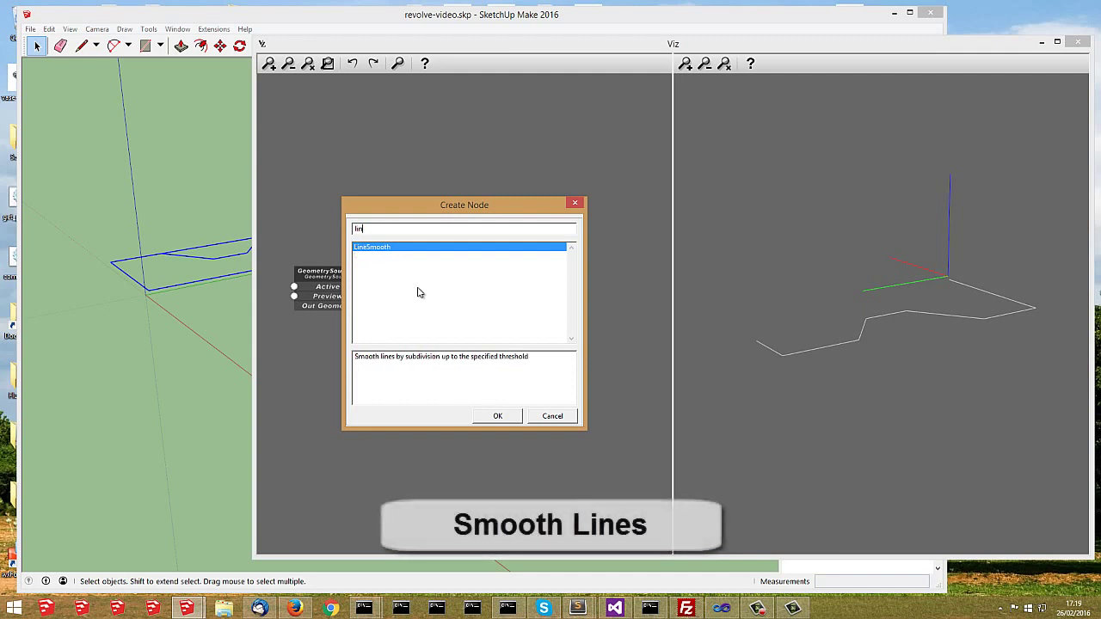
left_click(494, 416)
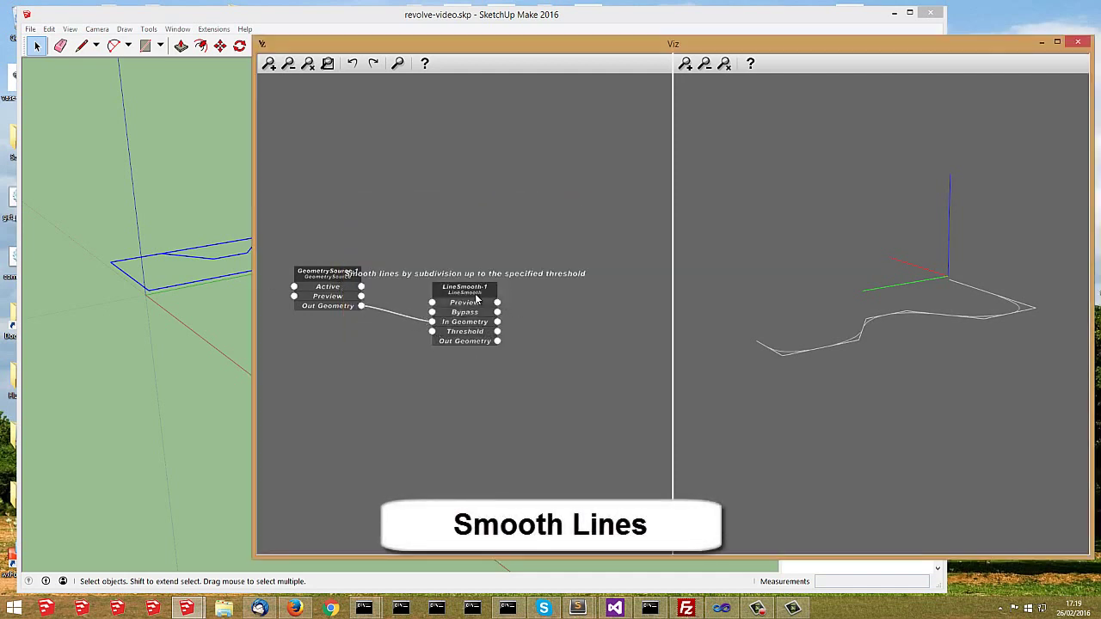
left_click_drag(460, 311, 430, 324)
mouse_move(892, 301)
middle_mouse_down()
mouse_move(895, 332)
mouse_move(867, 319)
middle_mouse_up()
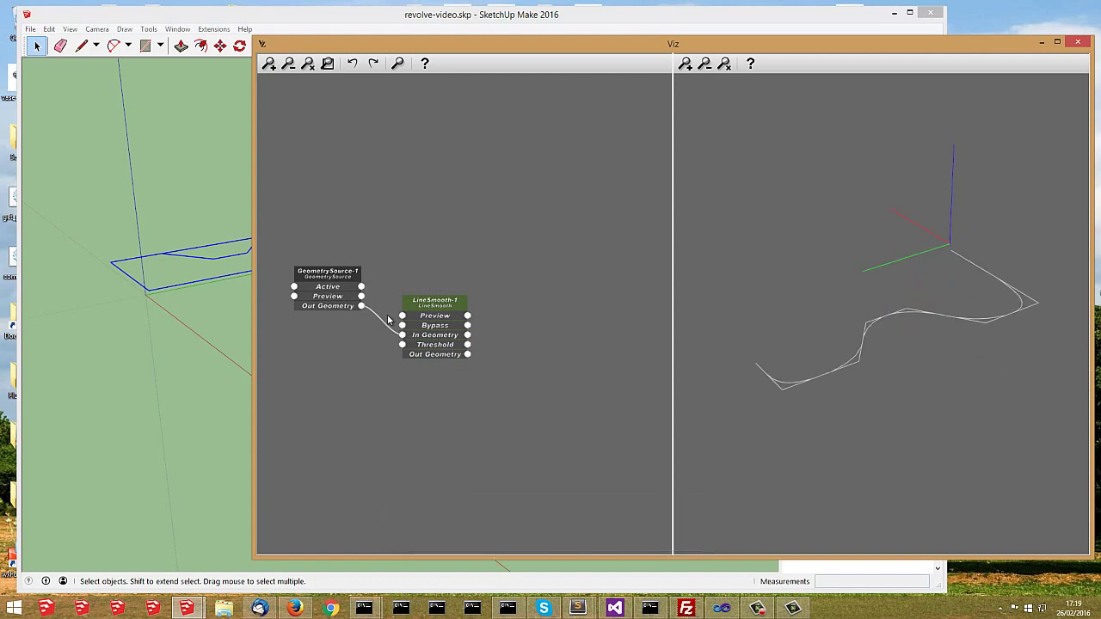
left_click(362, 297)
double_click(508, 338)
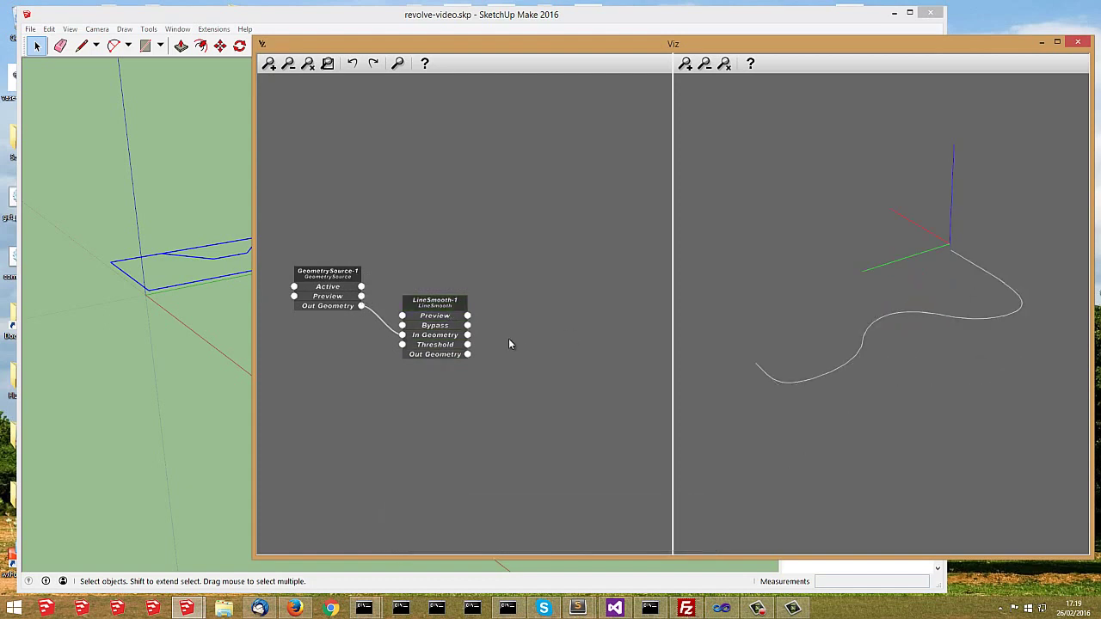
Step: Add a Revolve node and a Y-Axis node wired into Revolve's Axis input
type("re")
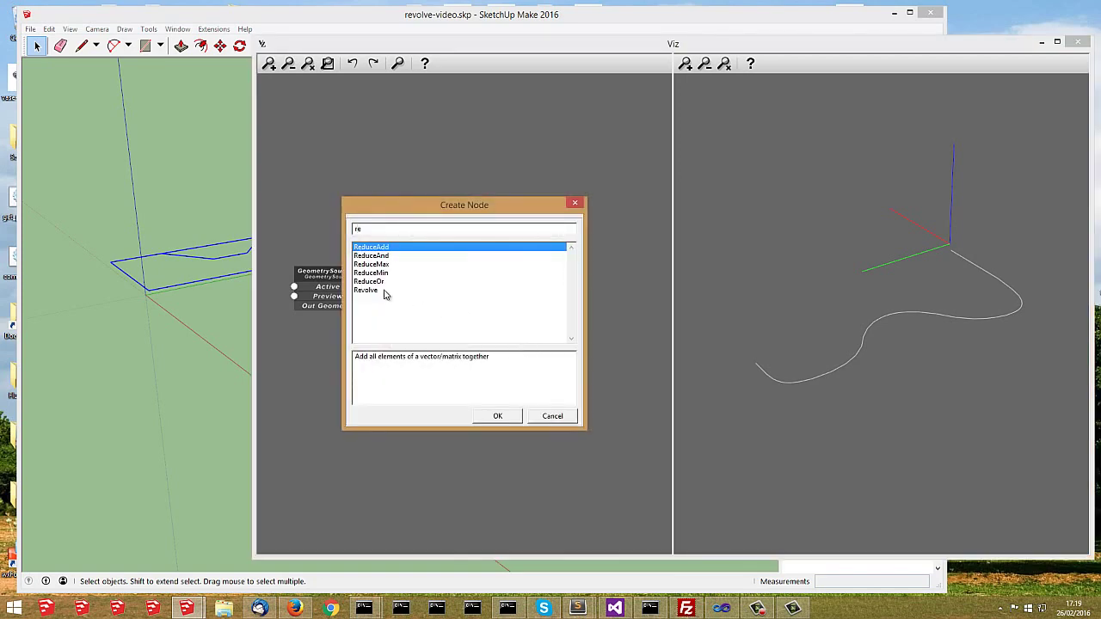
double_click(378, 291)
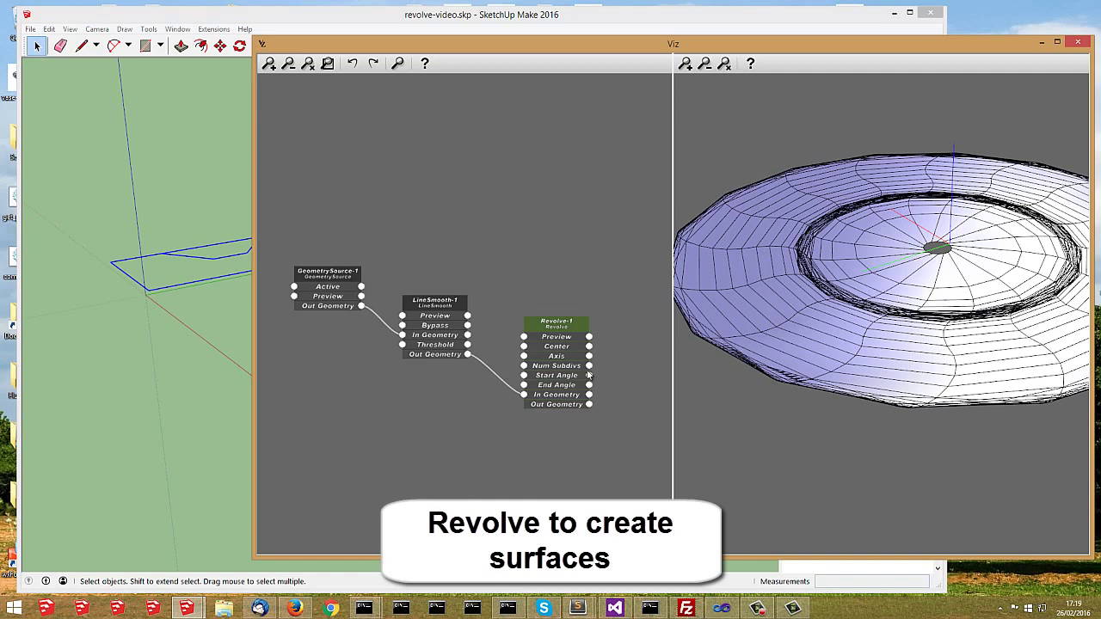
double_click(454, 457)
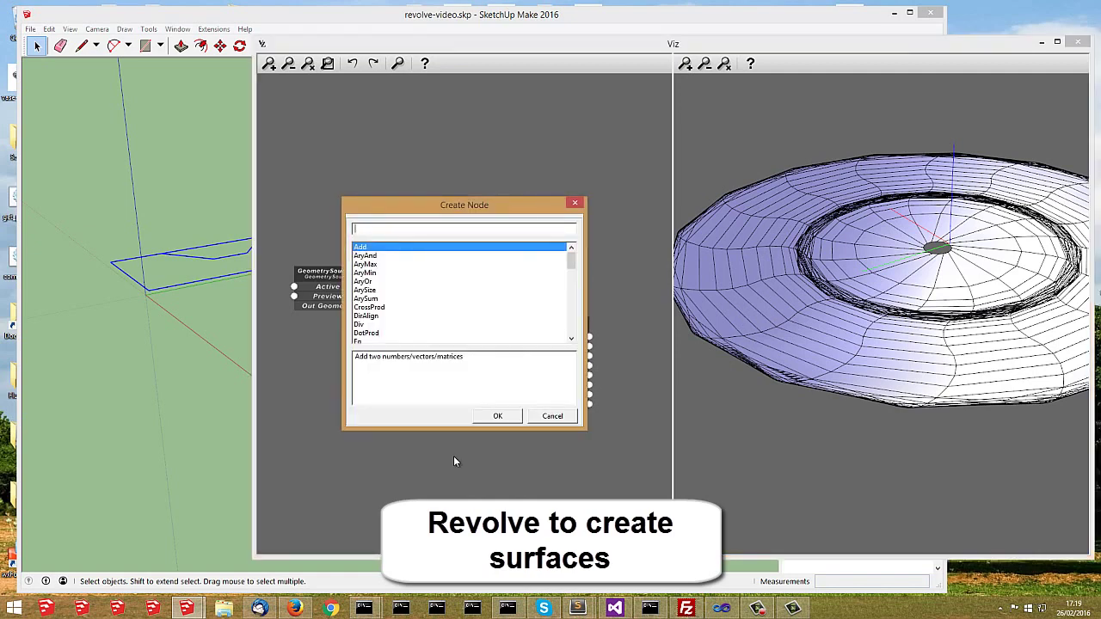
type("ax")
double_click(366, 282)
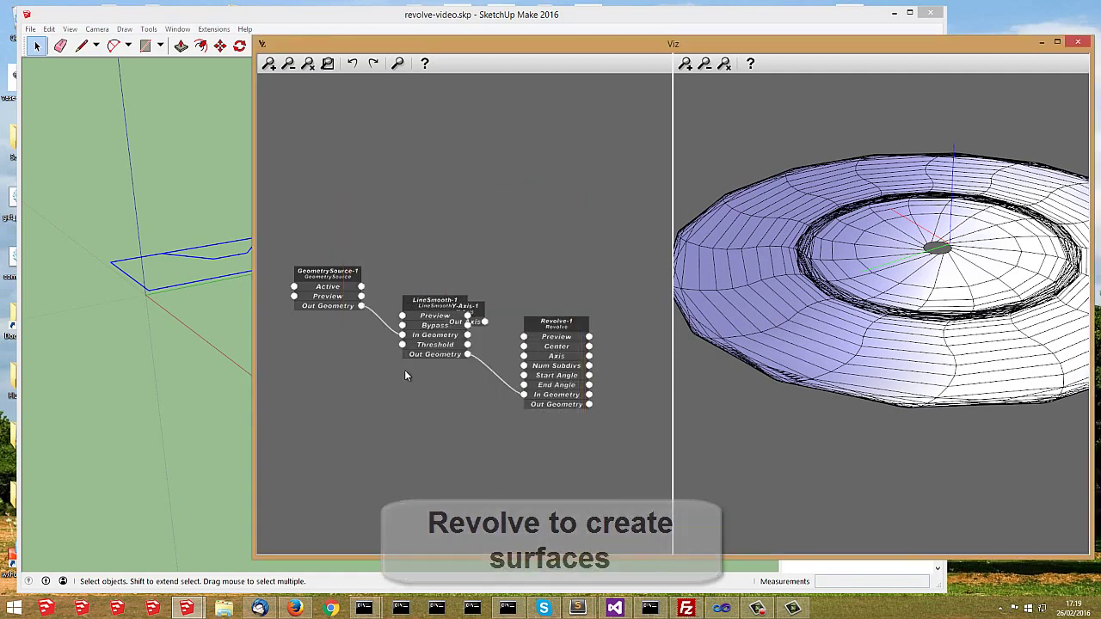
left_click(460, 416)
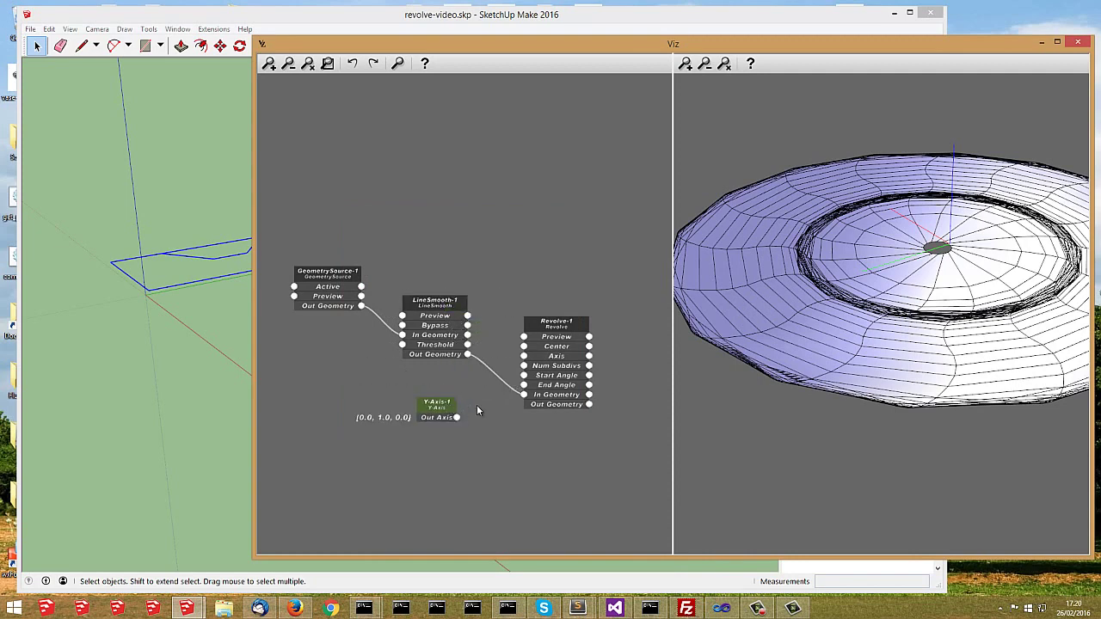
left_click_drag(510, 385, 524, 355)
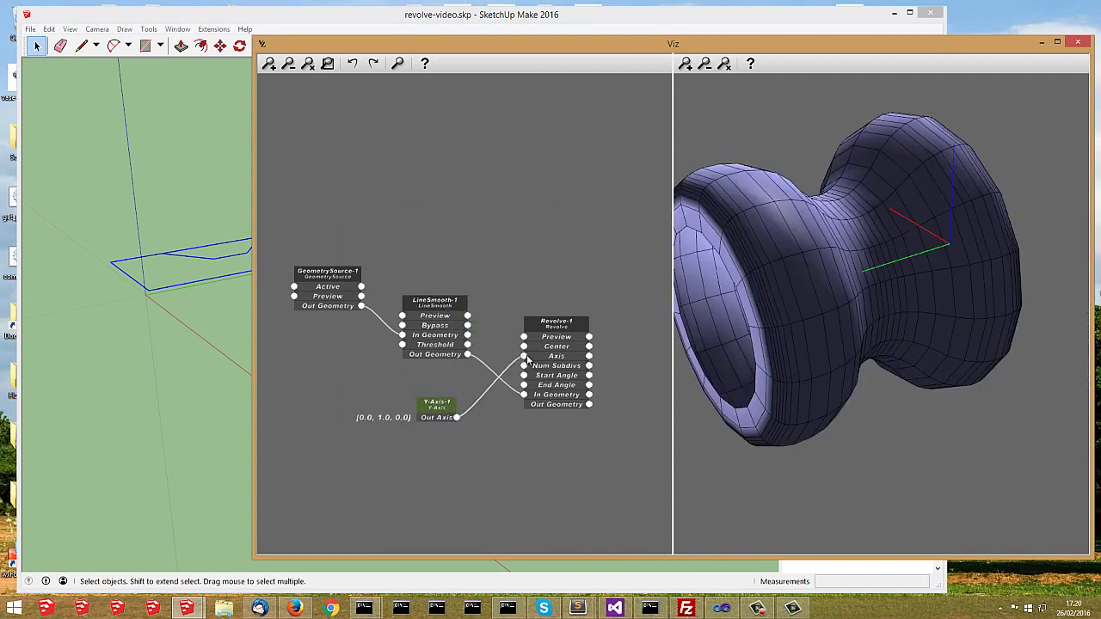
Step: Orbit the preview to inspect the spool and zoom out the node graph to make room
mouse_move(801, 315)
middle_mouse_down()
mouse_move(868, 307)
mouse_move(798, 331)
mouse_move(1003, 270)
mouse_move(994, 288)
mouse_move(953, 302)
middle_mouse_up()
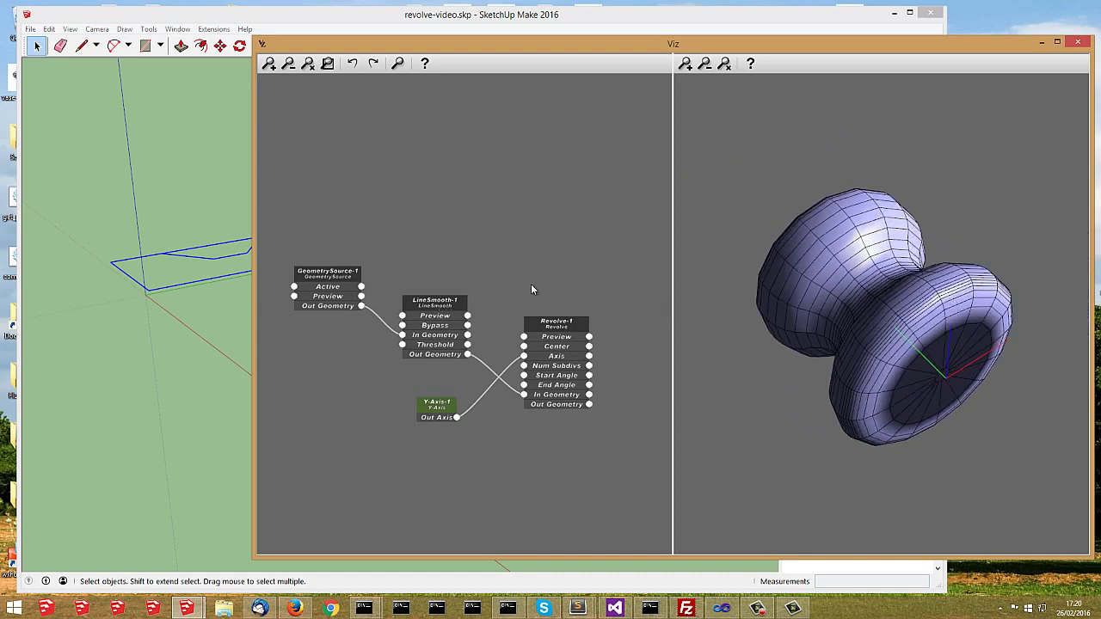
left_click(552, 250)
scroll(552, 251, "down", 1)
middle_click_drag(552, 250, 470, 256)
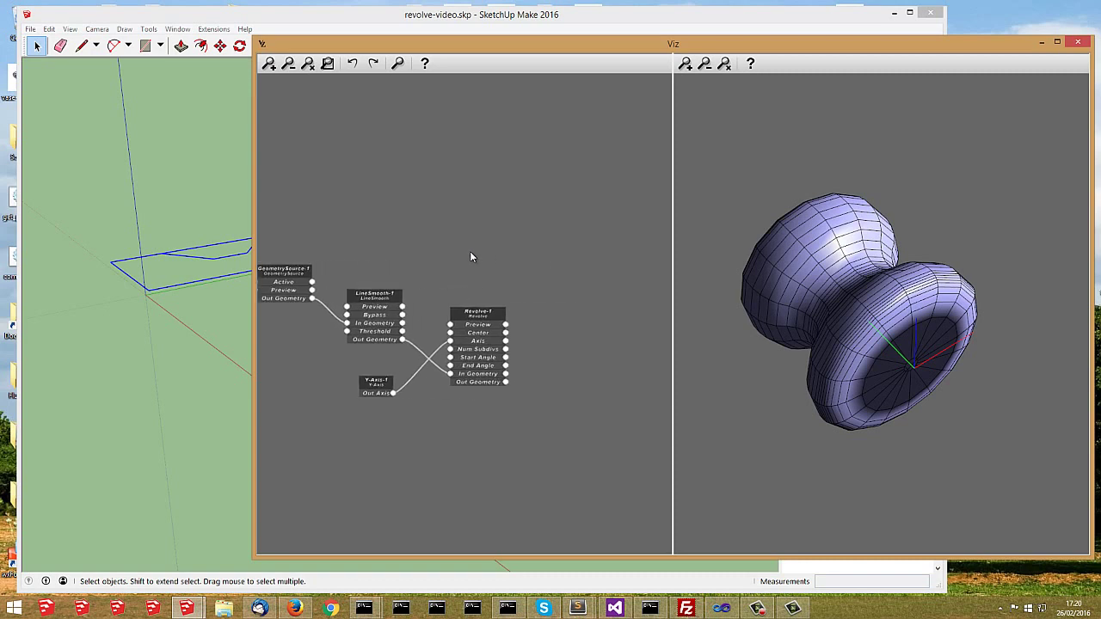
scroll(456, 255, "down", 1)
Step: Add a GeometrySink node fed by Revolve to output the spool into the model
double_click(522, 322)
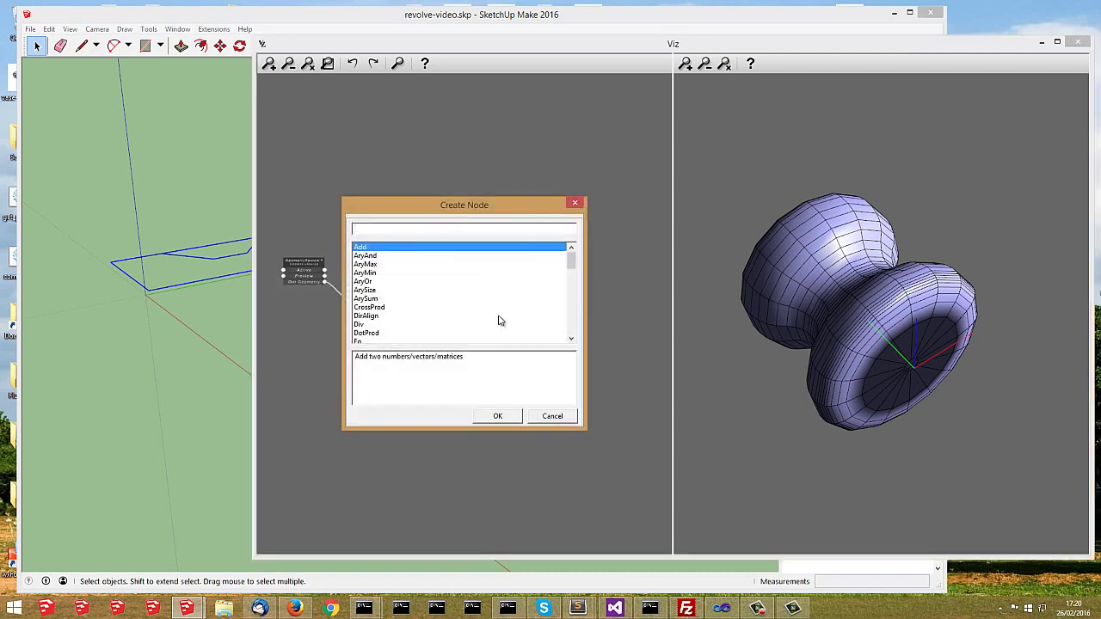
type("ge")
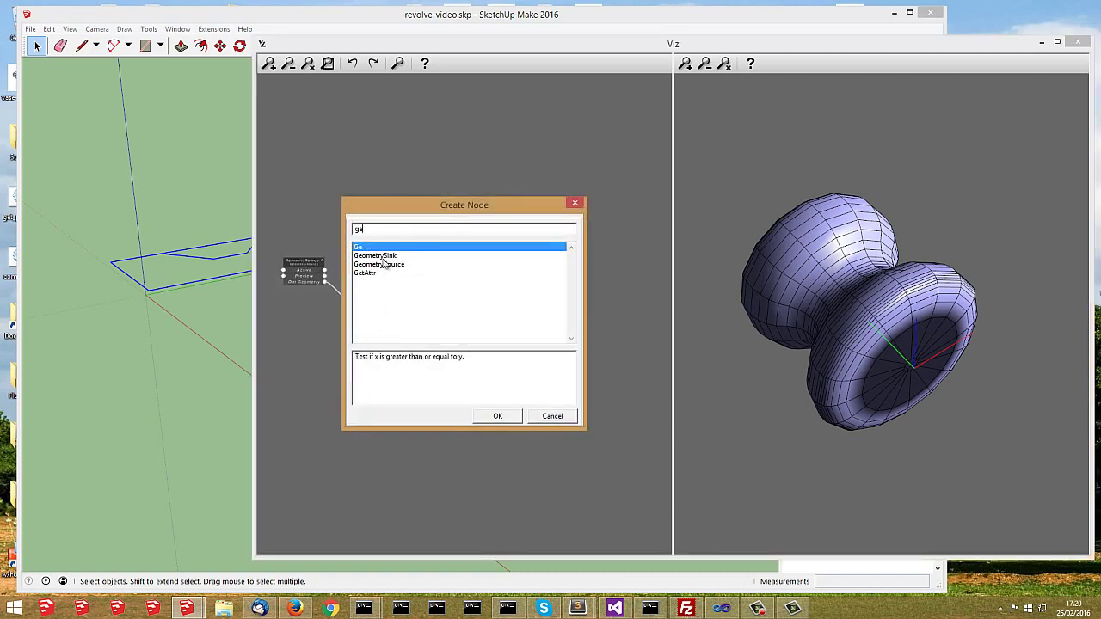
left_click(382, 256)
left_click(511, 418)
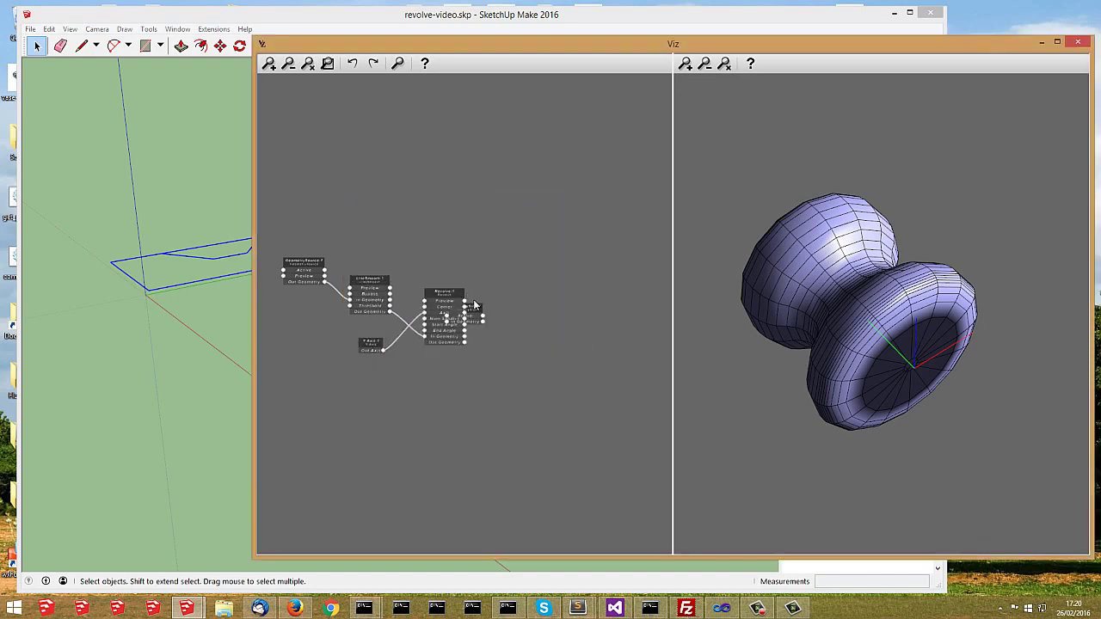
left_click_drag(548, 341, 528, 337)
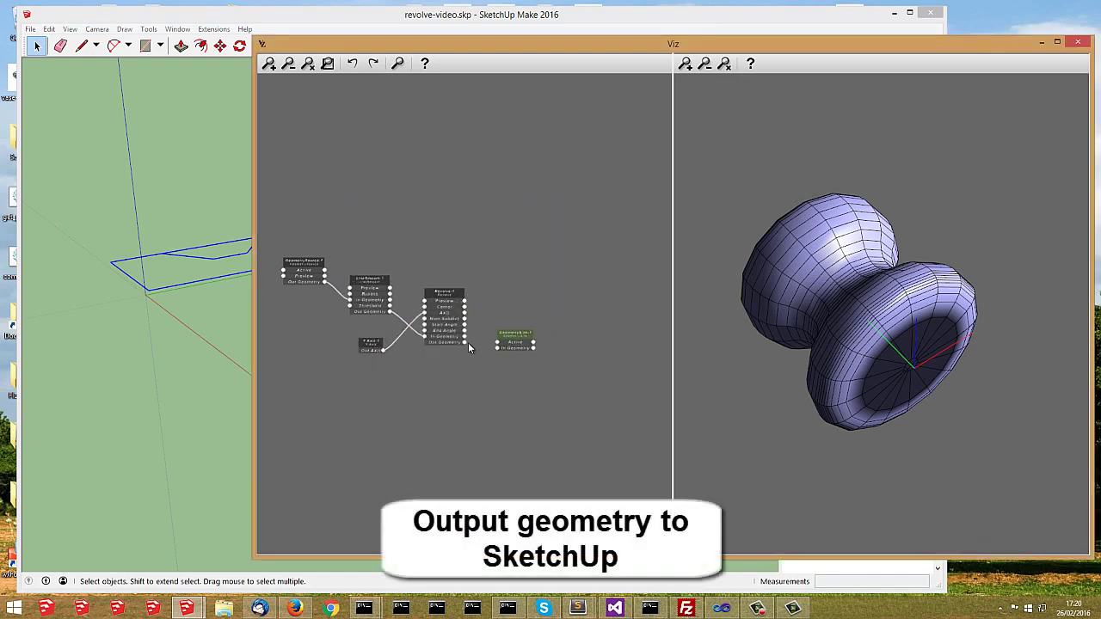
left_click(185, 267)
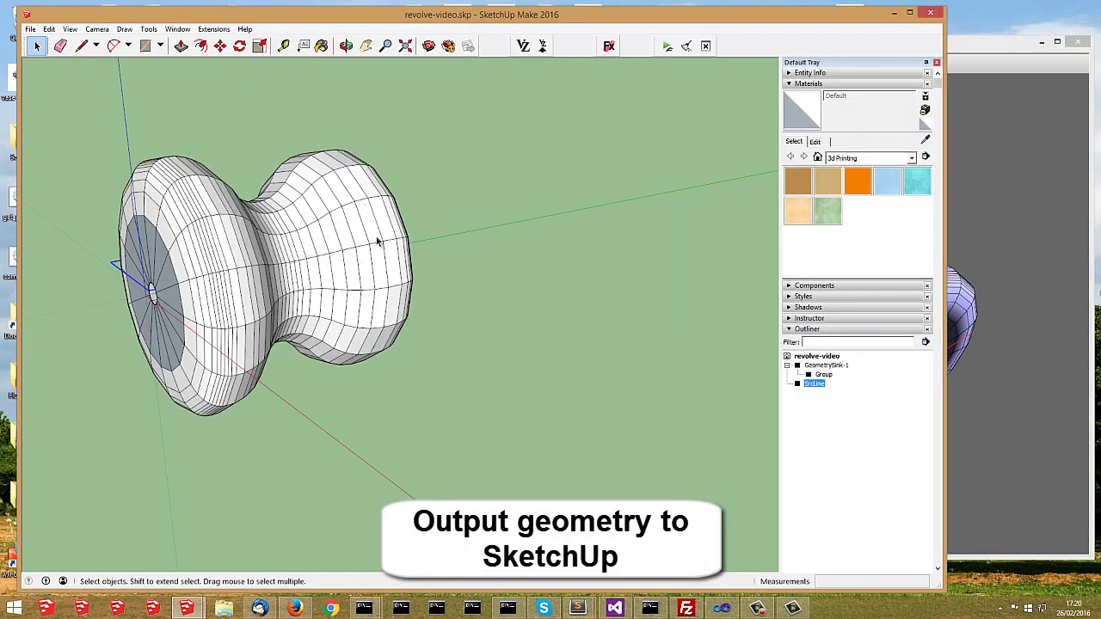
Step: Move the spool group up and left, away from the profile, and pan it toward centre
left_click(277, 275)
left_click(220, 45)
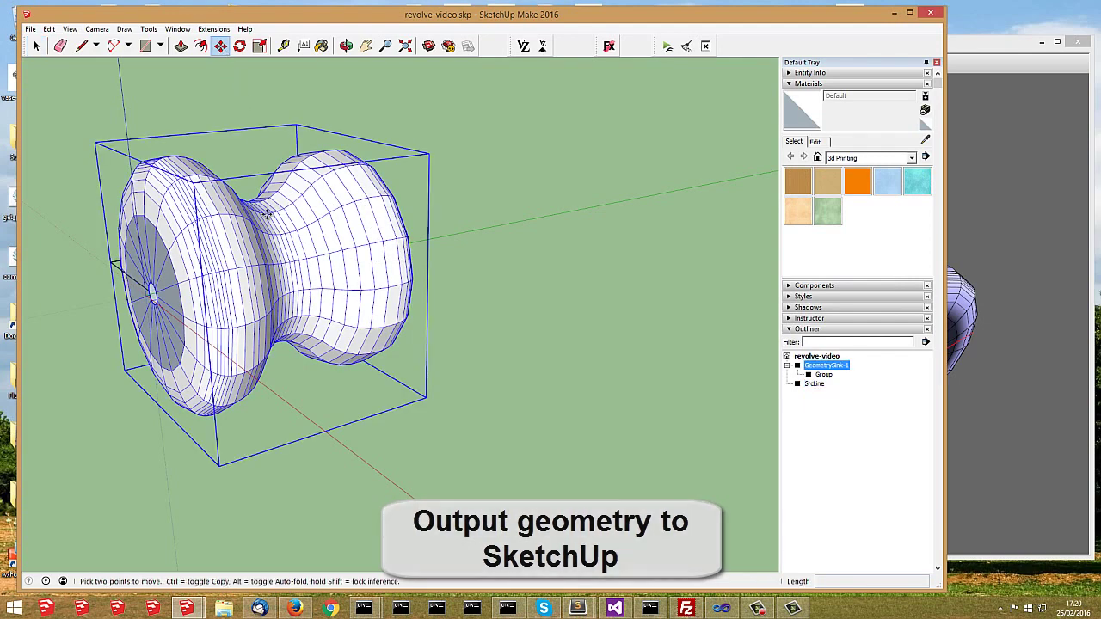
left_click(281, 269)
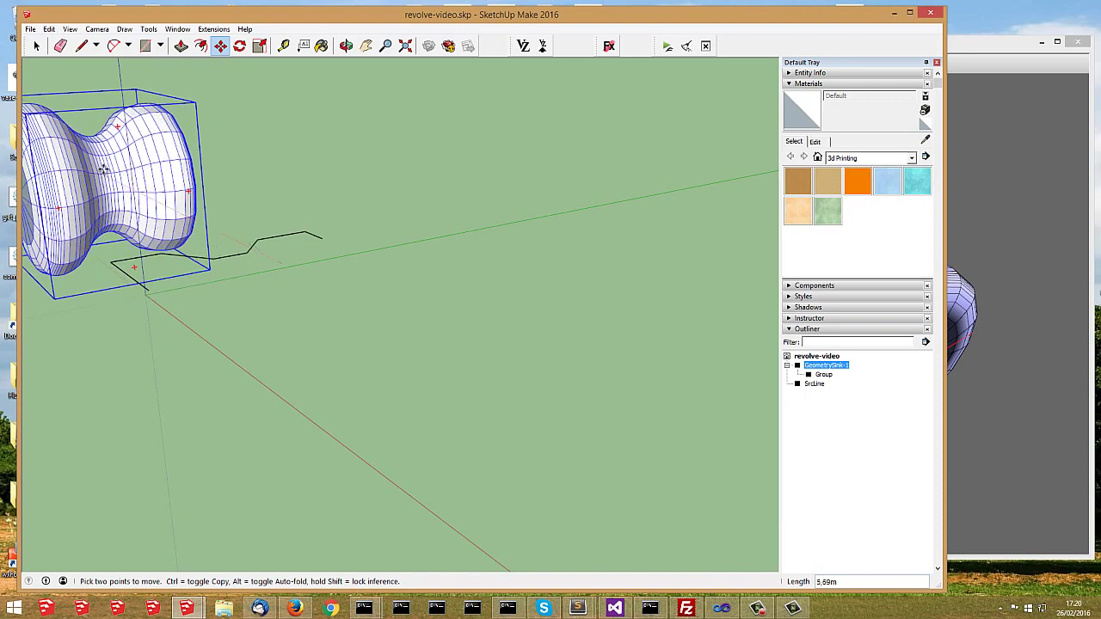
left_click(365, 46)
left_click_drag(258, 287, 452, 444)
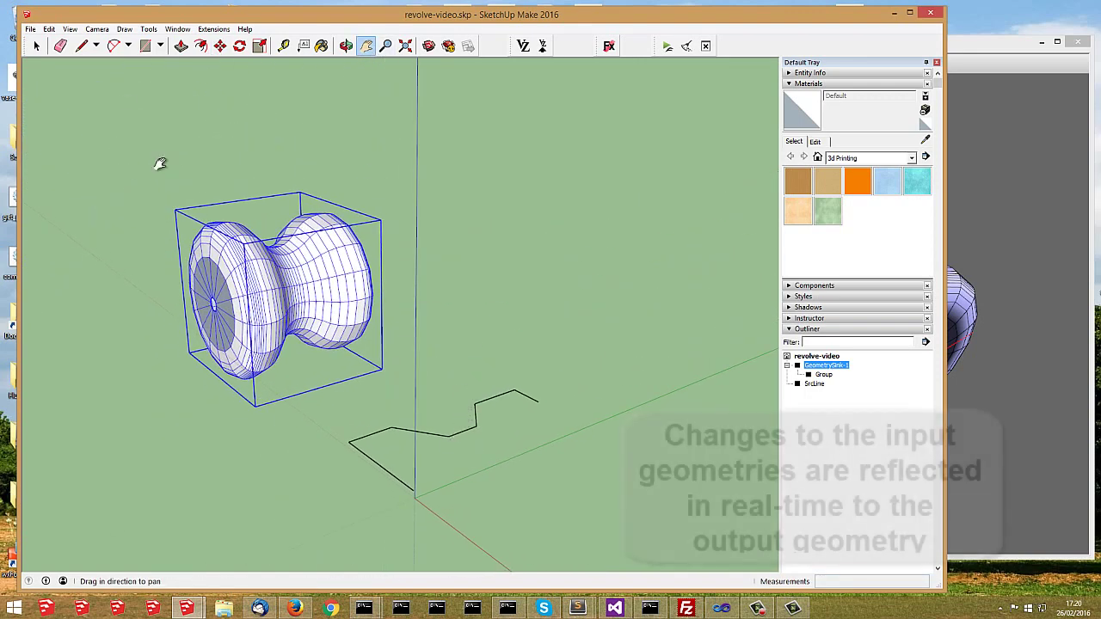
key("space")
Step: Inside the profile group, move the end, middle and lower vertices to new positions
left_click(456, 436)
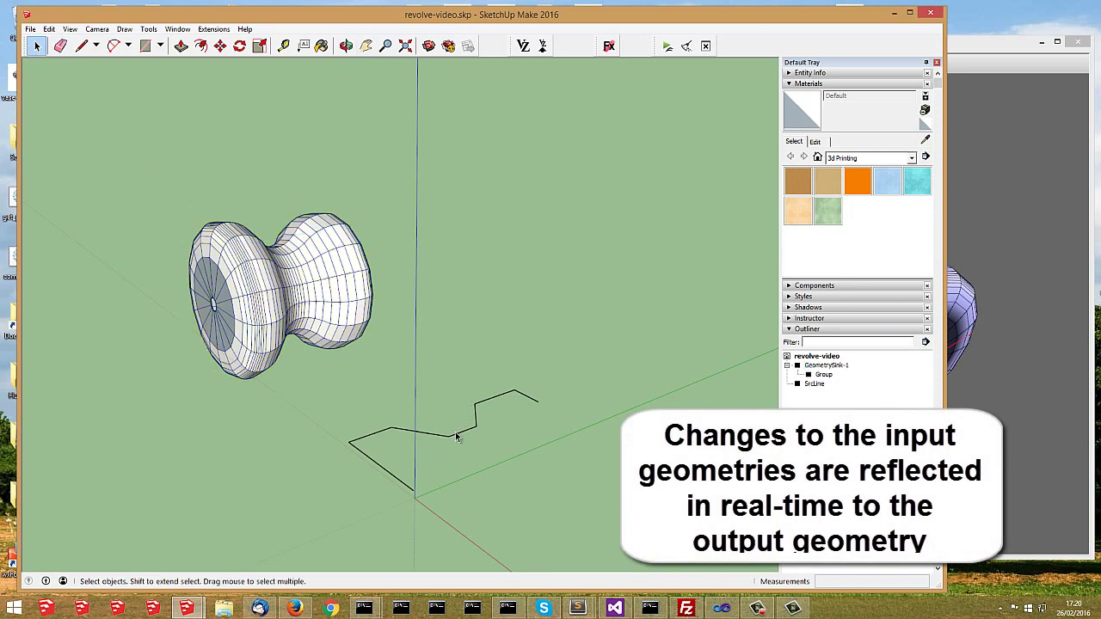
double_click(460, 438)
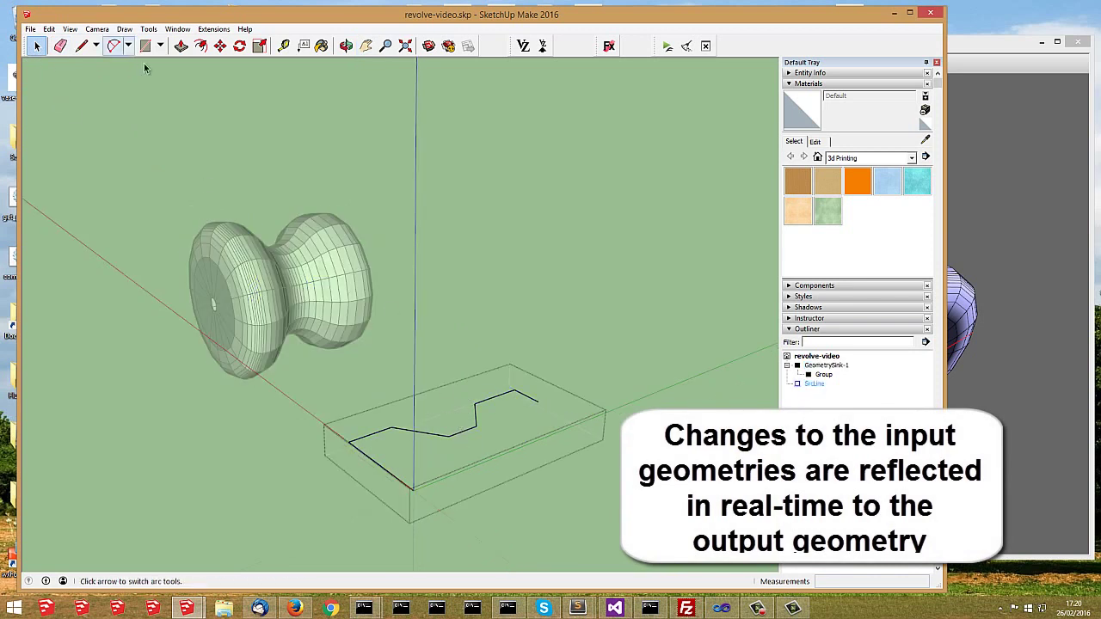
left_click(221, 46)
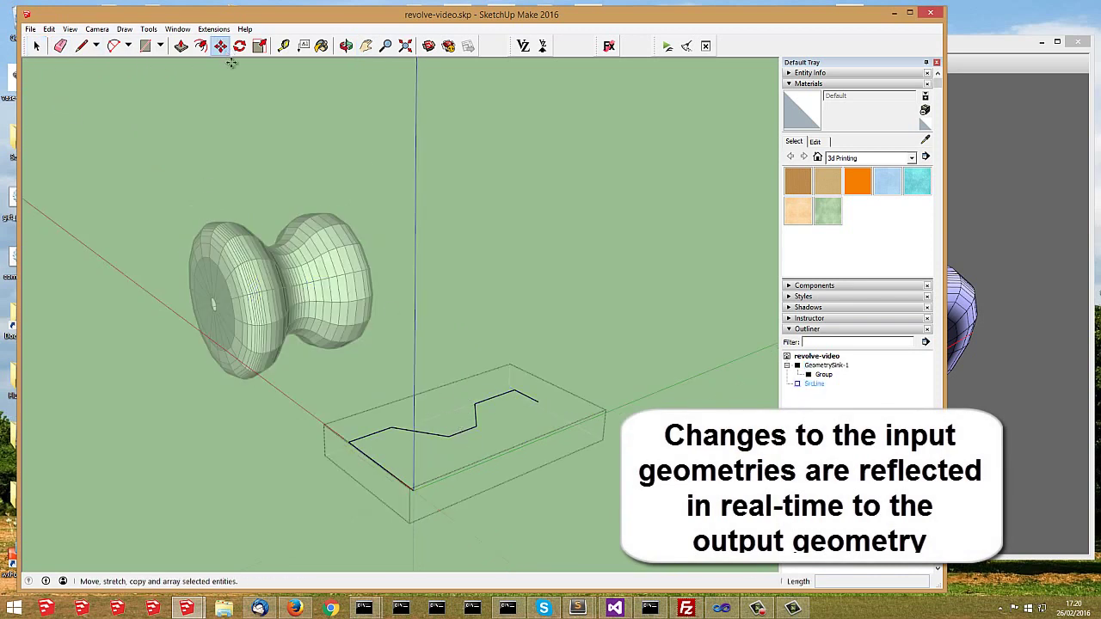
left_click(537, 401)
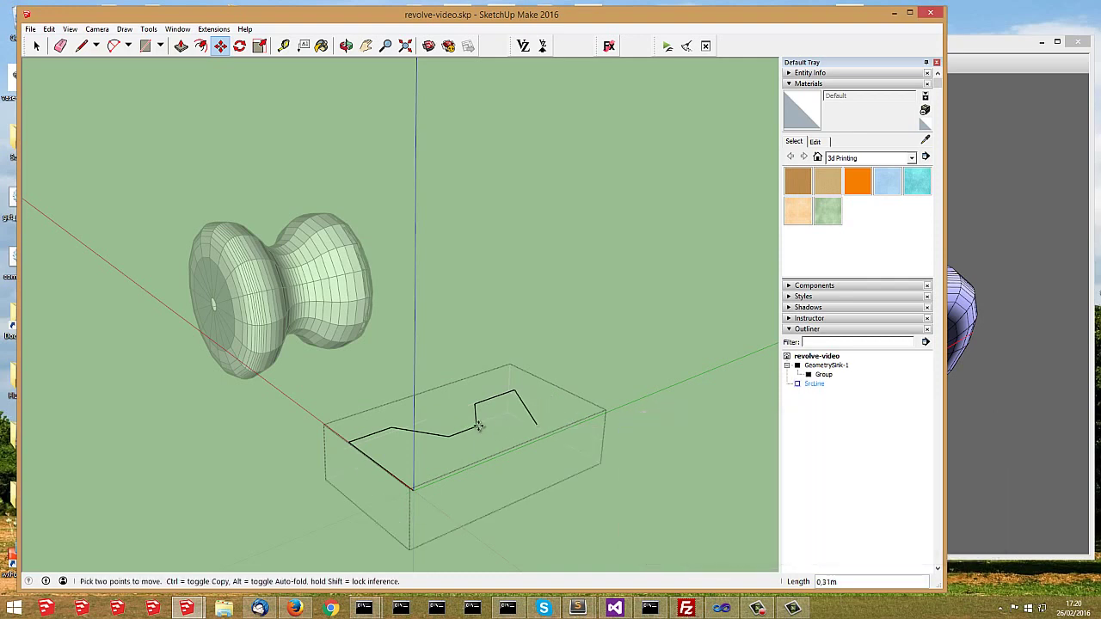
left_click(490, 450)
left_click(448, 439)
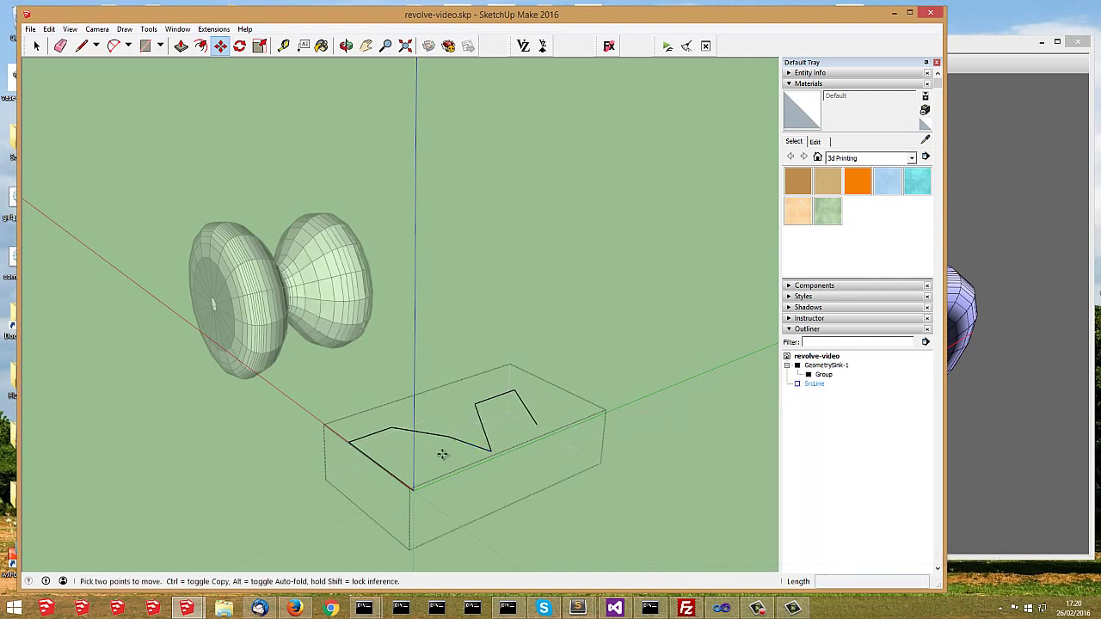
left_click(436, 462)
left_click(413, 489)
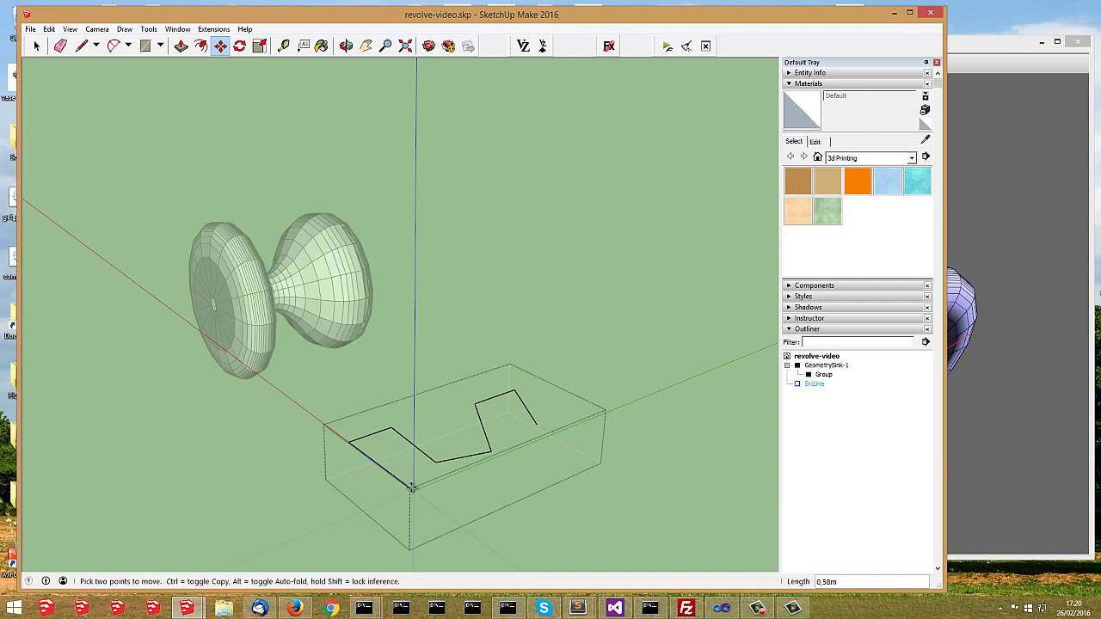
left_click(353, 496)
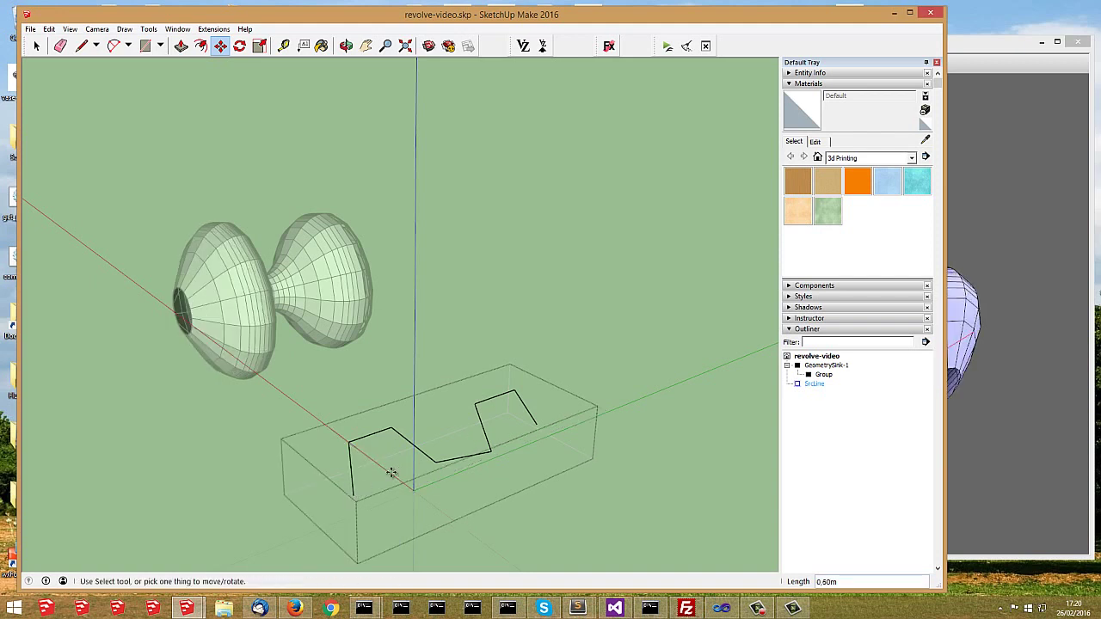
Step: Extend the profile from its lower end with two short line segments
left_click(82, 46)
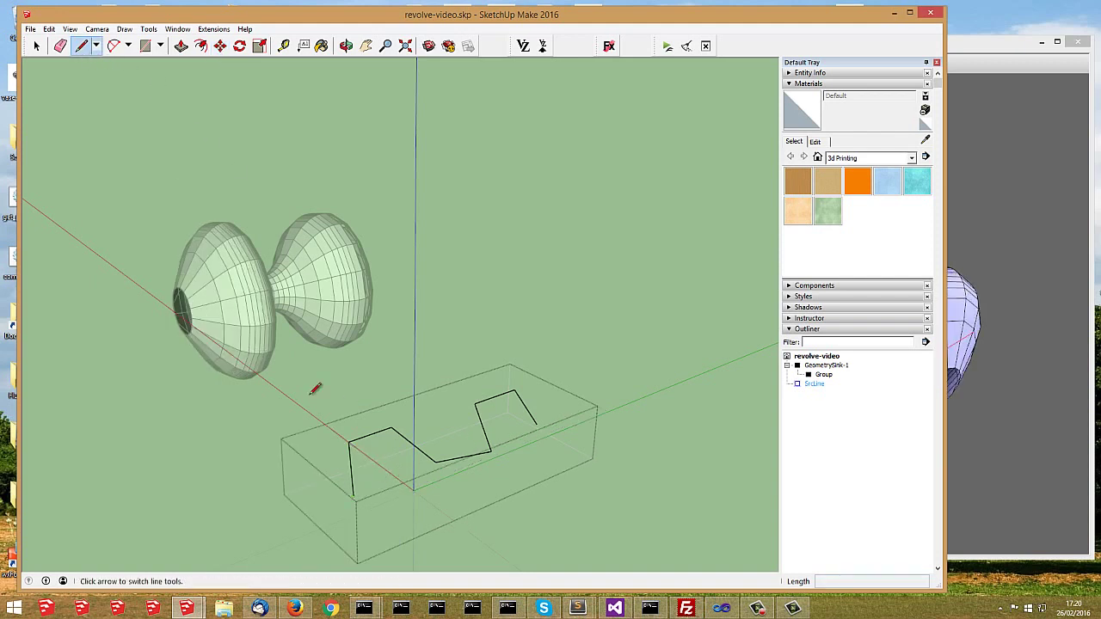
left_click(352, 496)
left_click(384, 484)
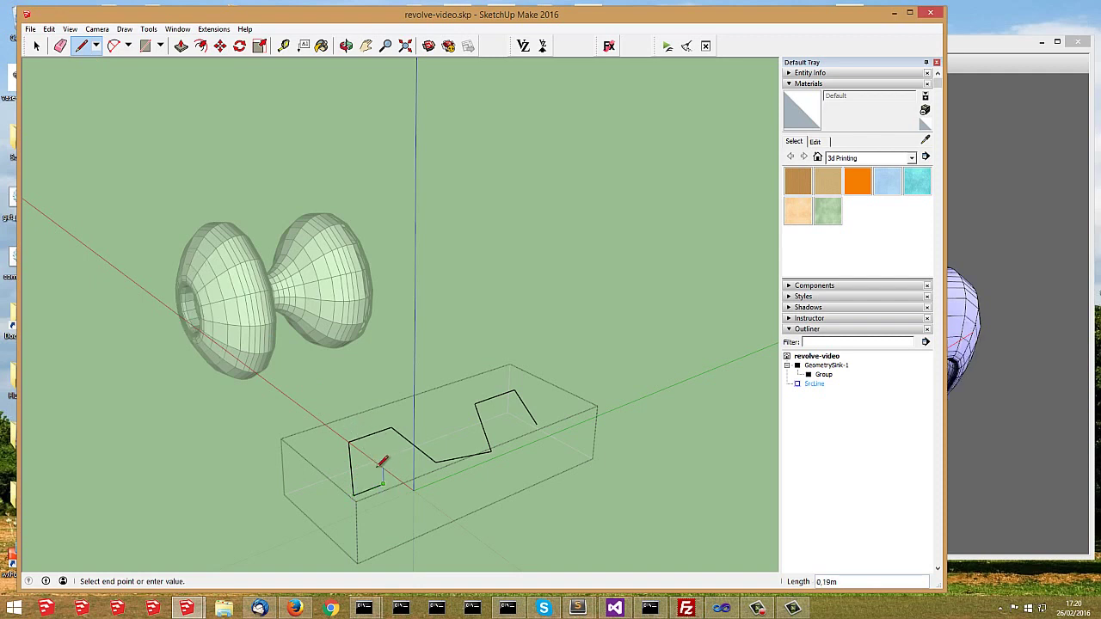
left_click(383, 472)
key("Escape")
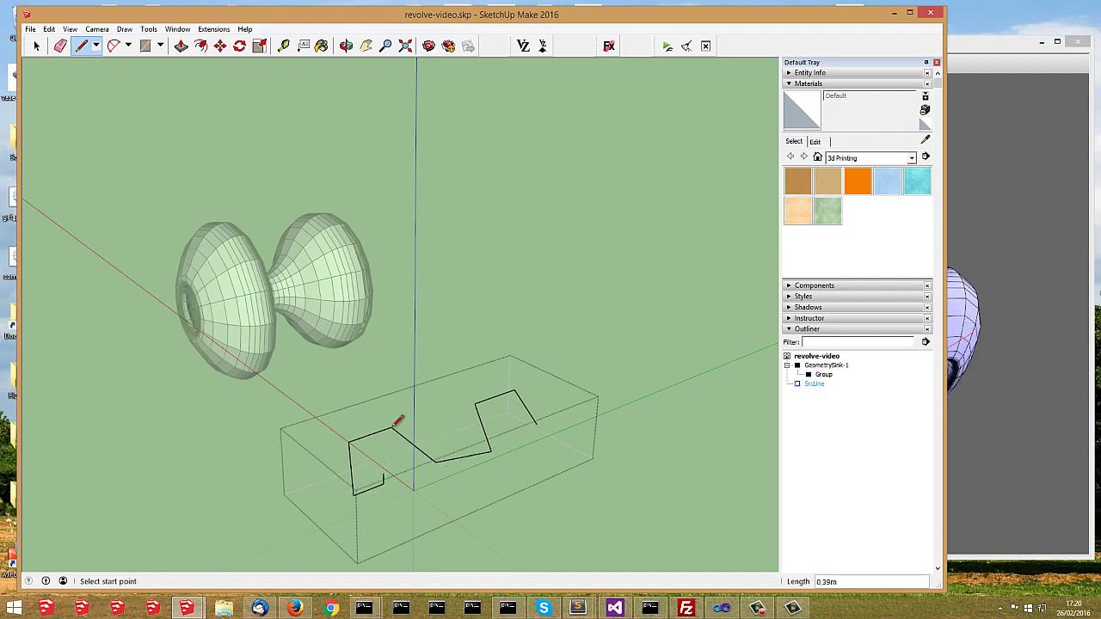
Step: Move the middle profile vertex upward to round off the spool's bulb
left_click(36, 45)
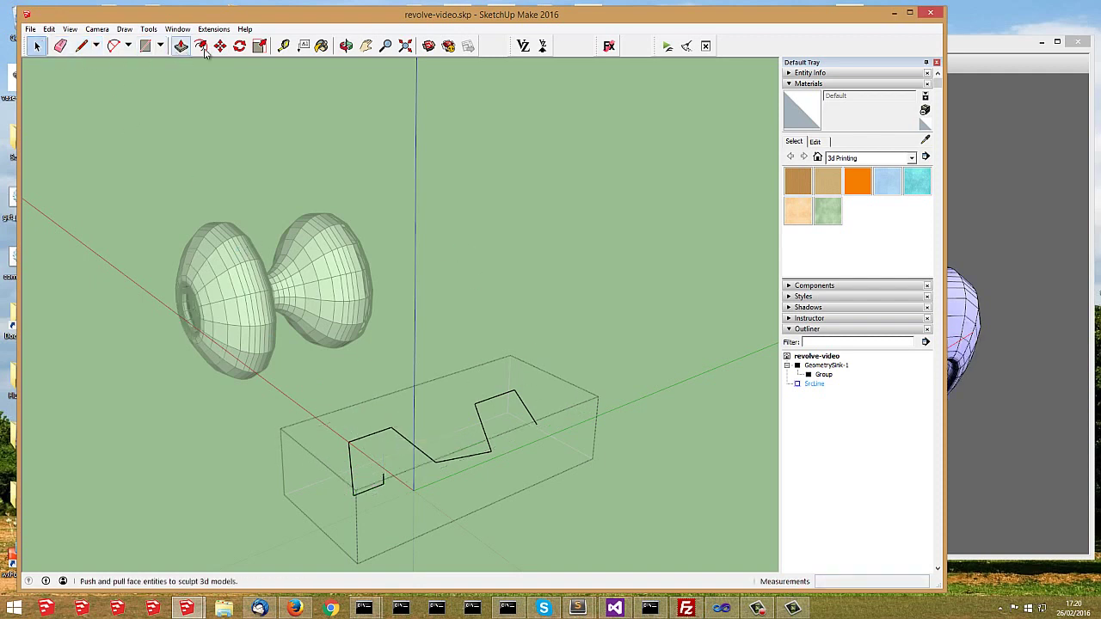
left_click(220, 45)
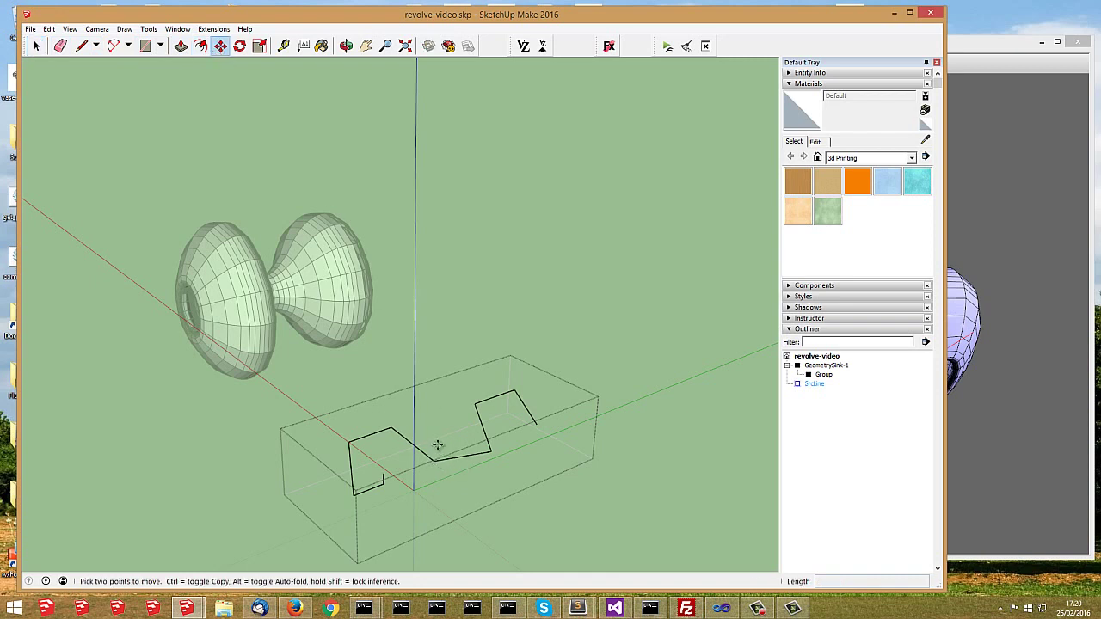
left_click(436, 462)
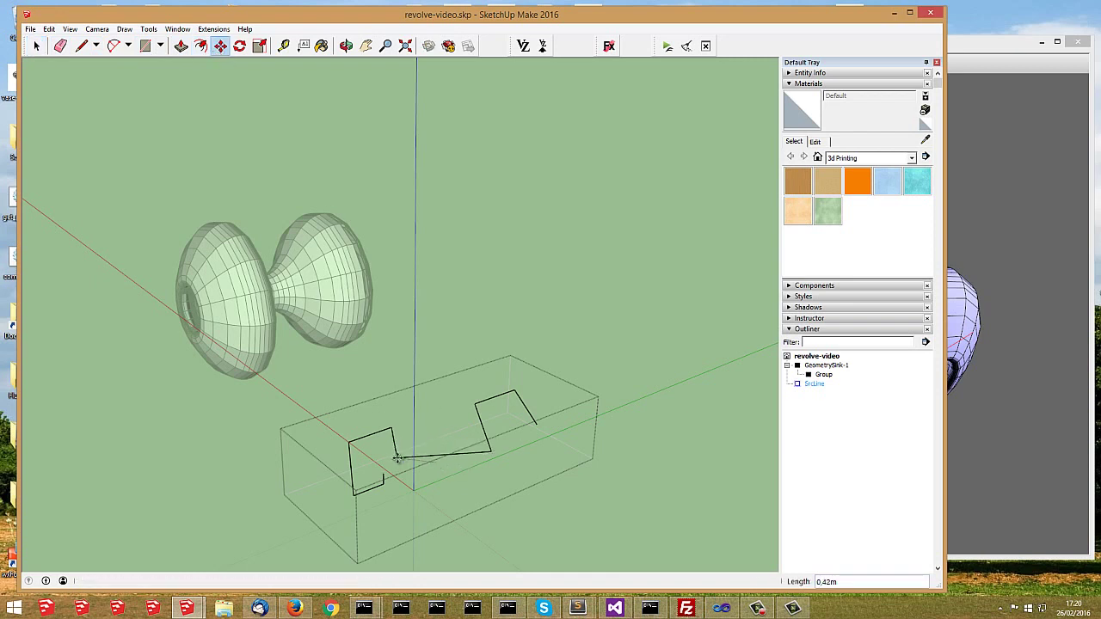
left_click(442, 434)
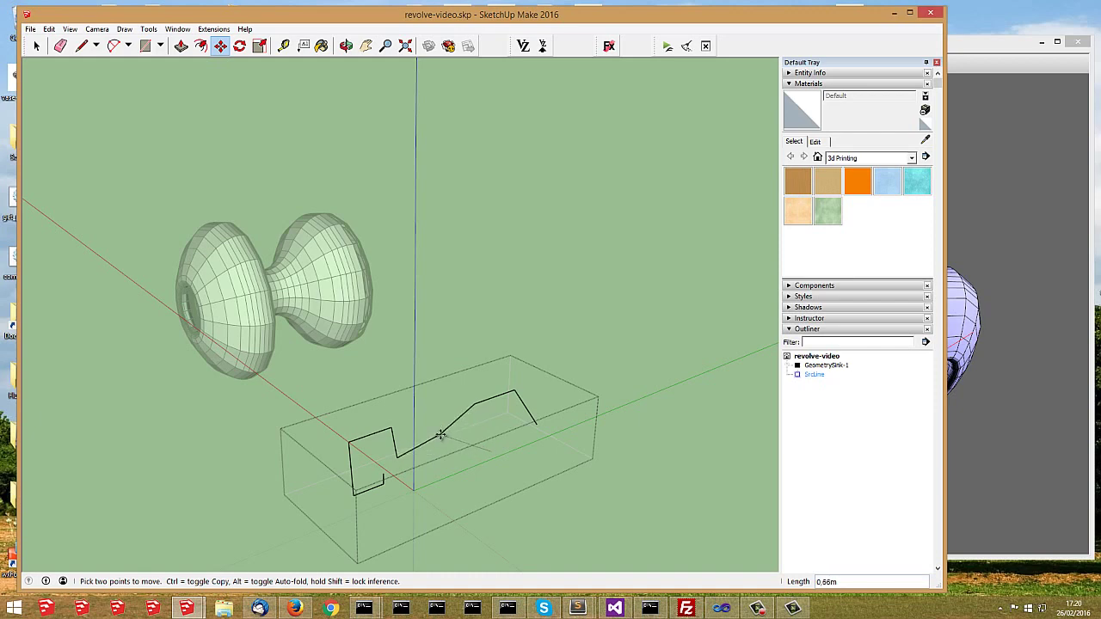
left_click(950, 129)
Step: Increase Revolve-1's Num Subdivs for a finer spool mesh, then leave the group context
scroll(452, 297, "up", 3)
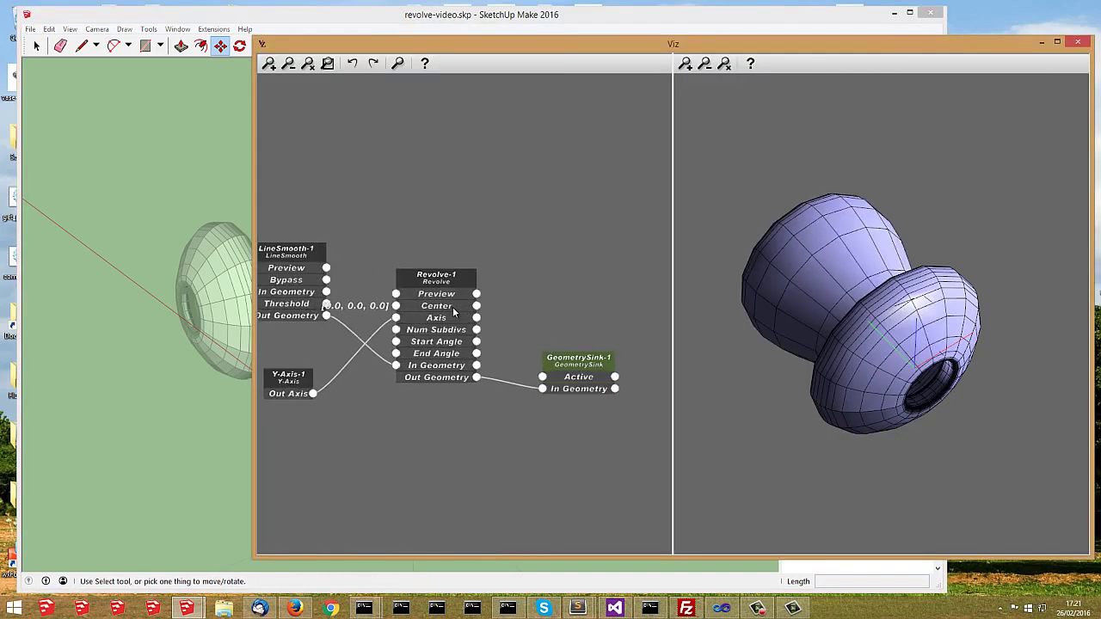
middle_click_drag(413, 315, 526, 343)
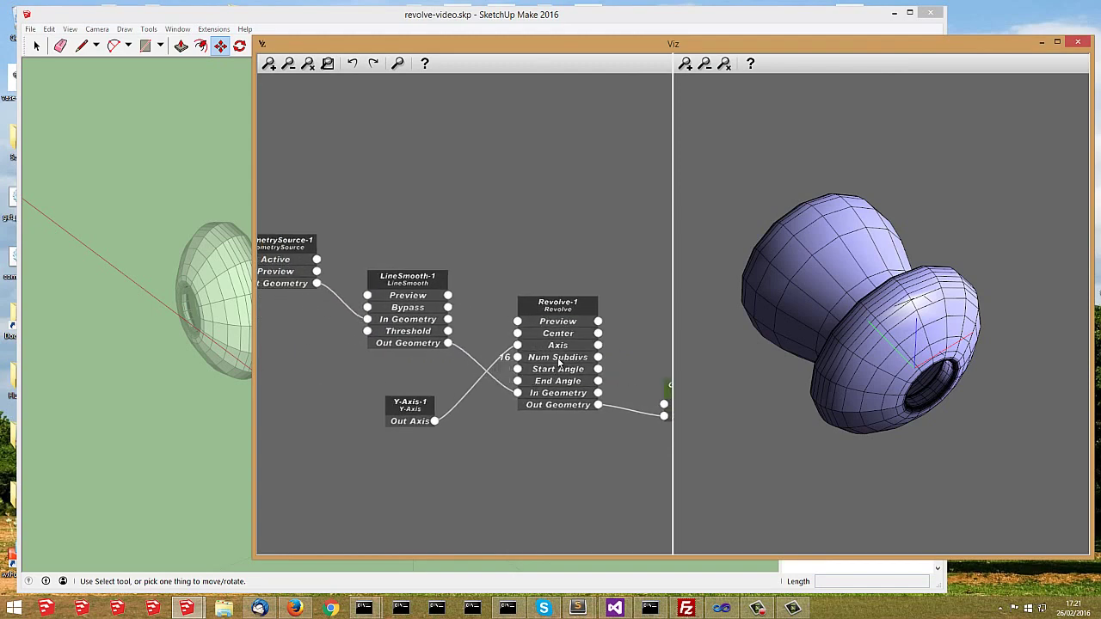
left_click(558, 360)
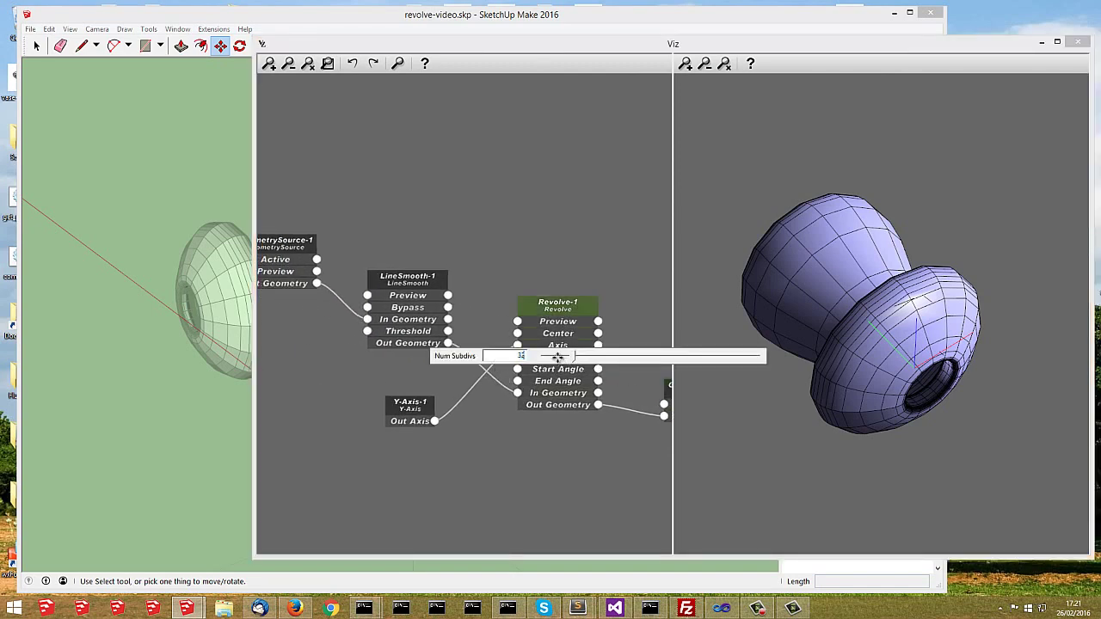
left_click_drag(558, 357, 558, 356)
left_click(206, 94)
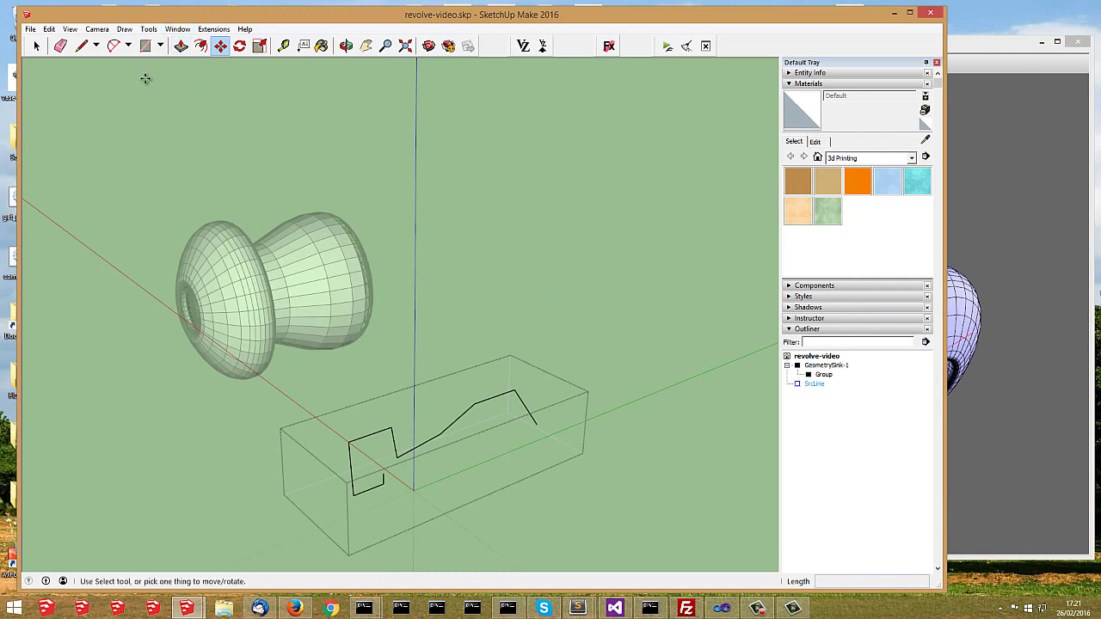
key("space")
left_click(221, 198)
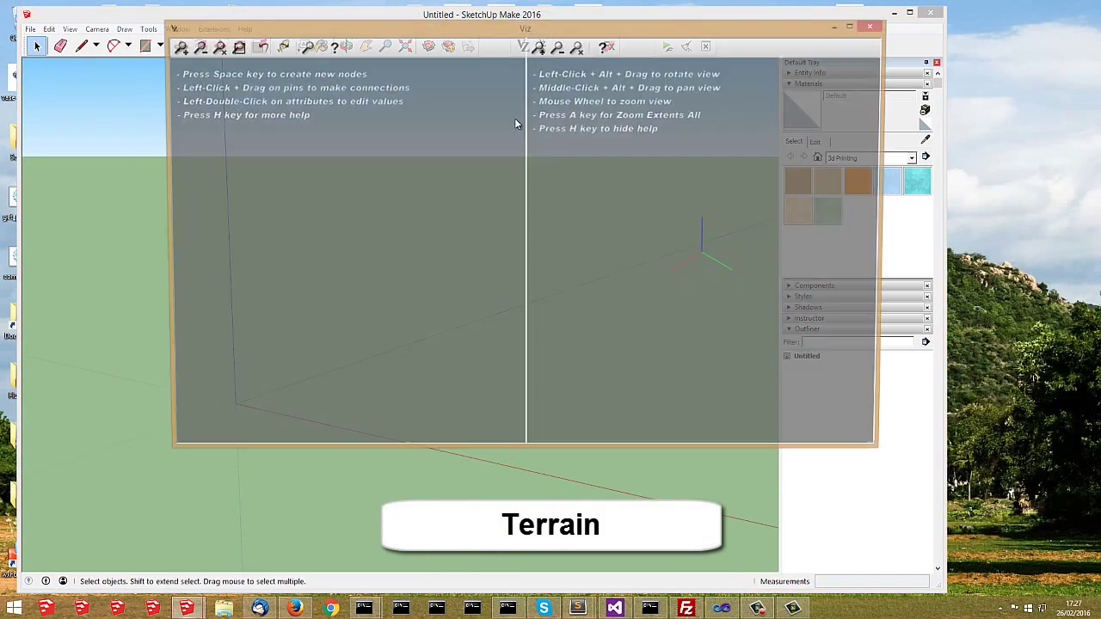
Step: Add a MakeGrid-1 node and a GetAttr-1 node to the new terrain graph
key("space")
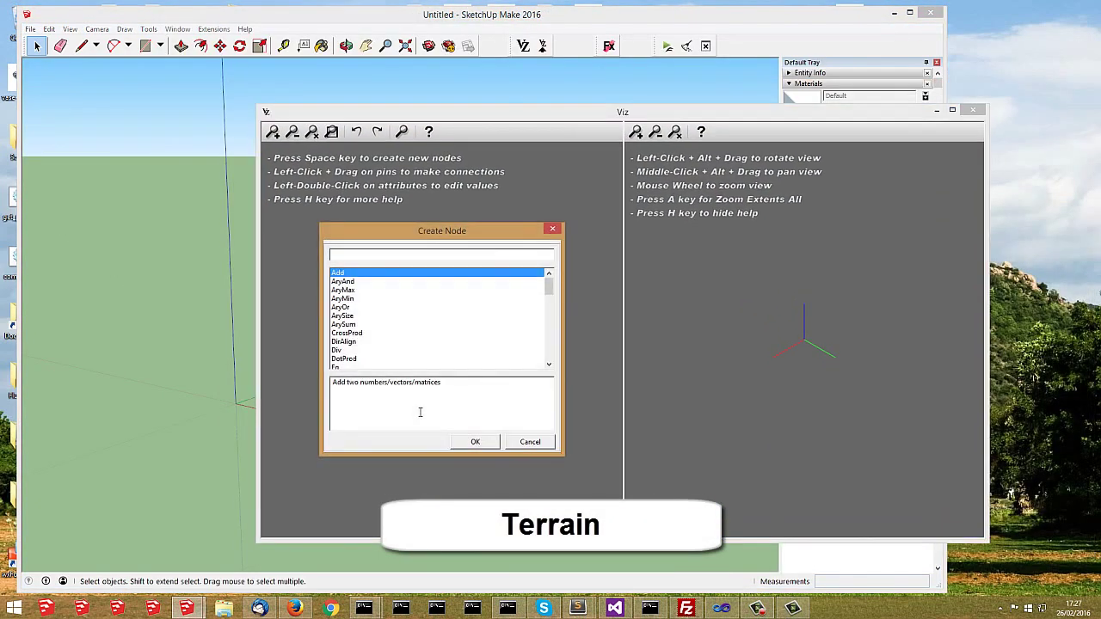
type("make")
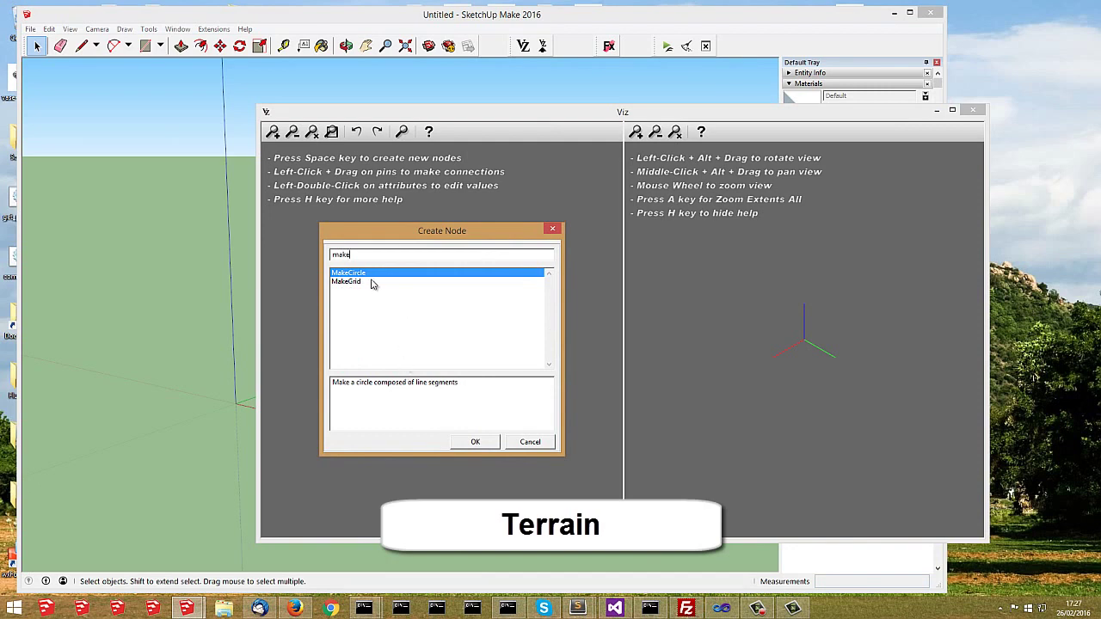
double_click(372, 282)
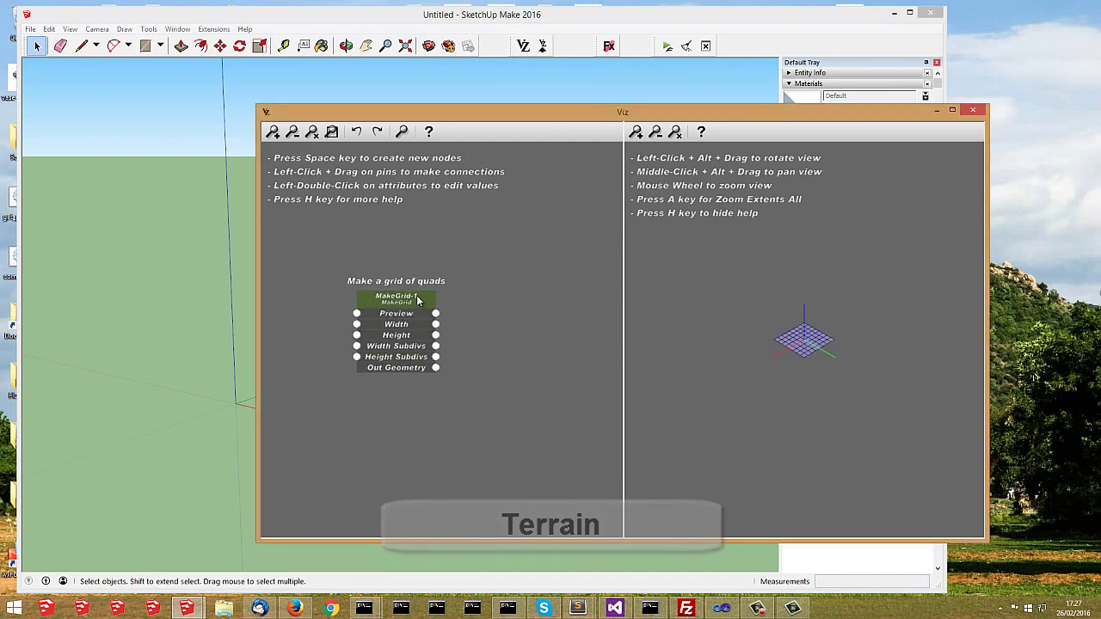
left_click_drag(419, 299, 347, 289)
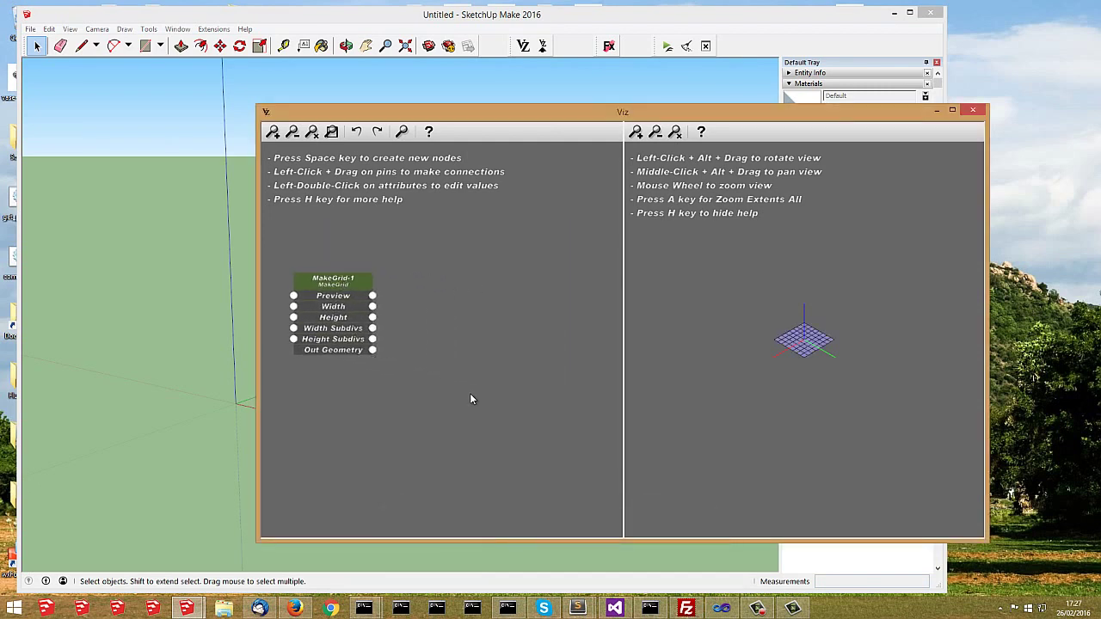
key("space")
type("get")
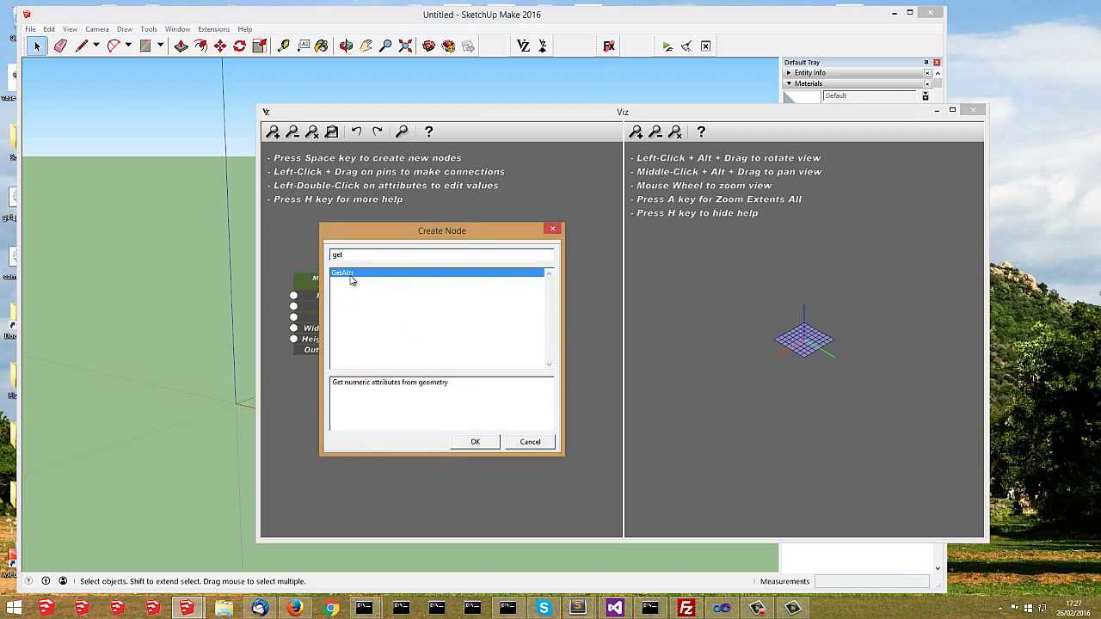
double_click(351, 273)
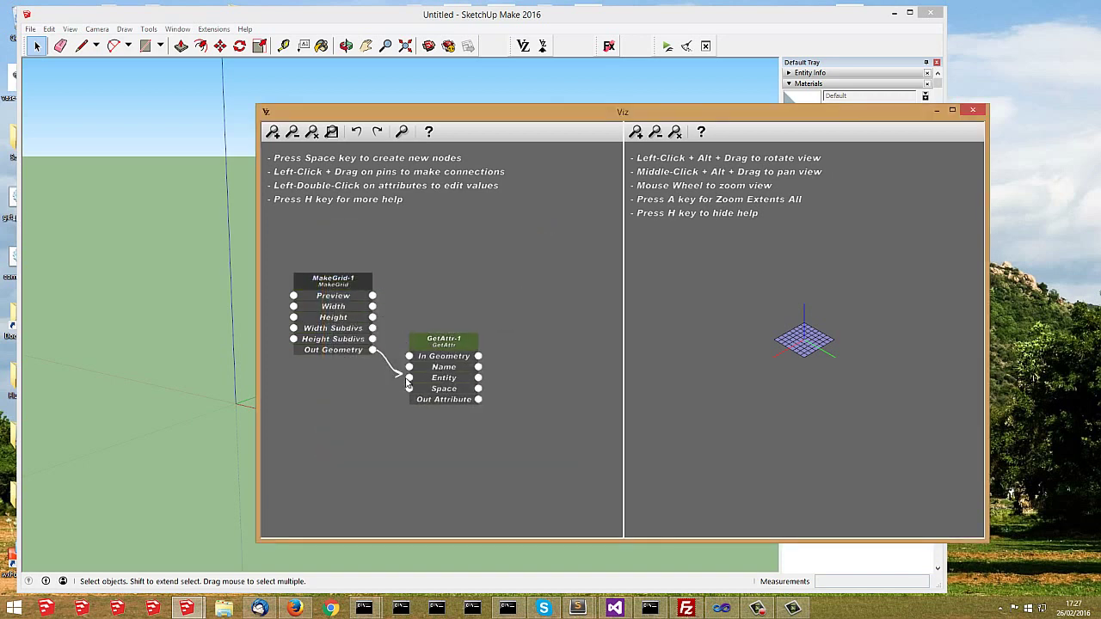
scroll(510, 385, "down", 1)
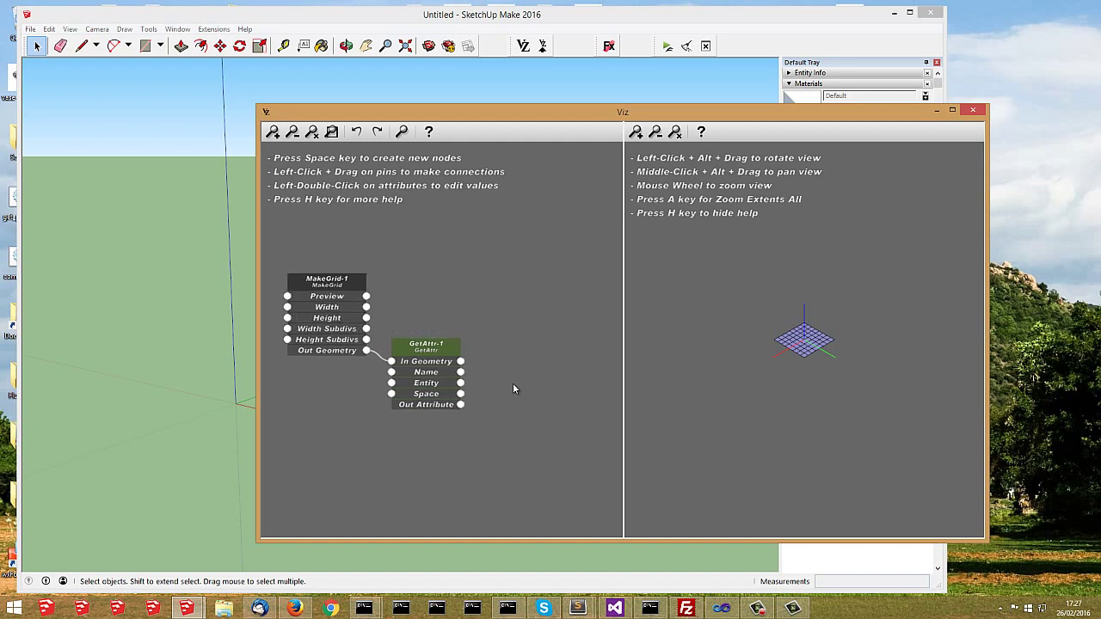
scroll(499, 392, "down", 2)
scroll(499, 392, "up", 1)
Step: Add an SVec3-1 node to the right of GetAttr-1 to split points into x, y, z
key("space")
type("s")
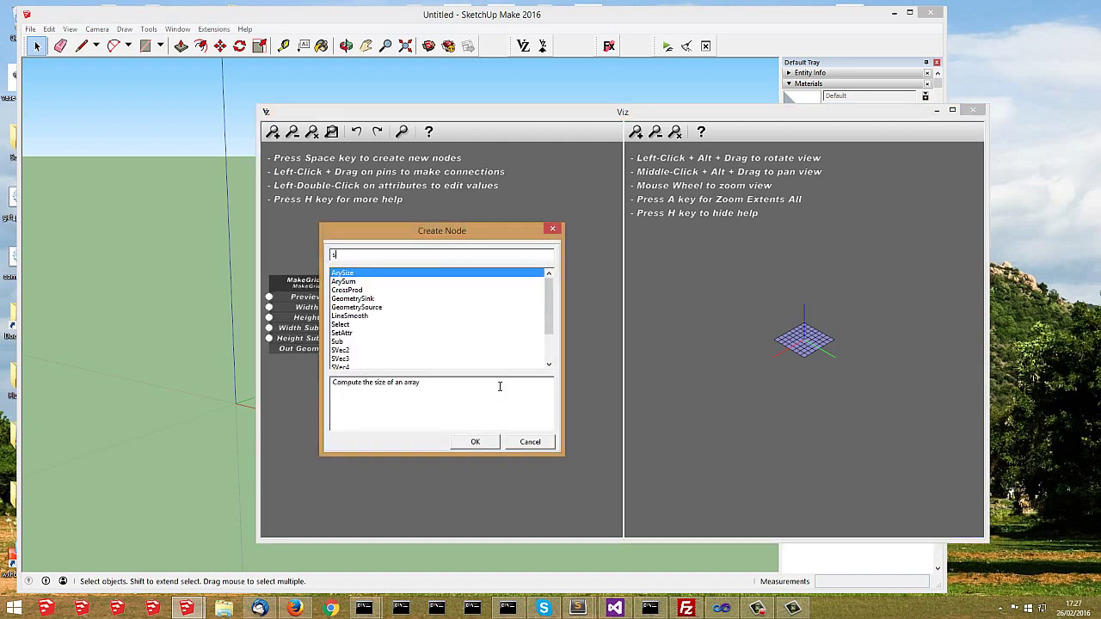
type("v")
double_click(344, 281)
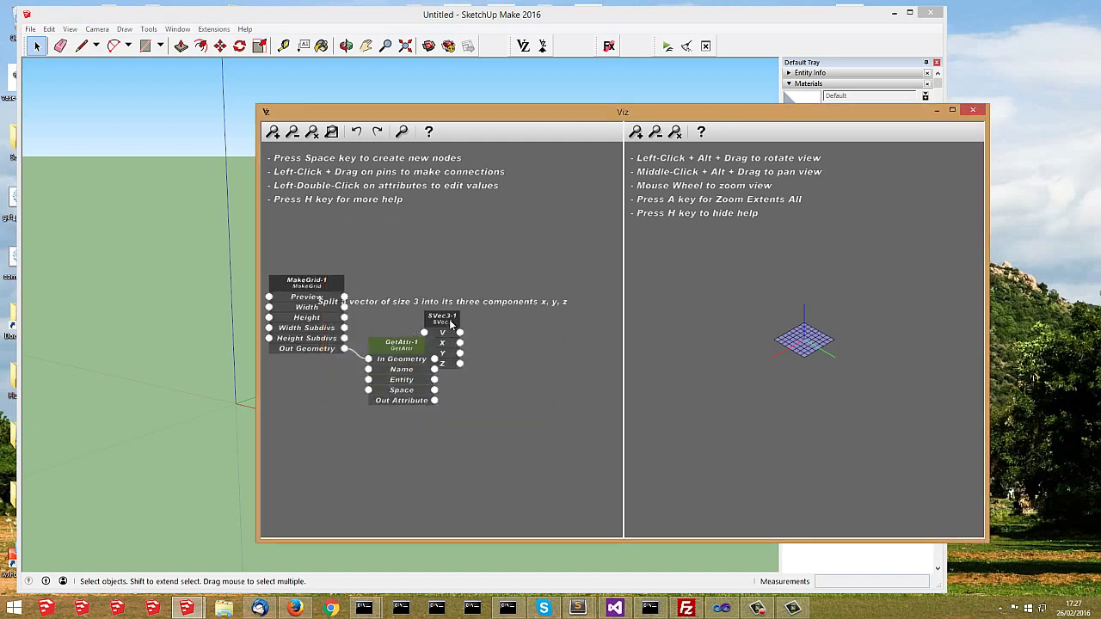
left_click_drag(438, 320, 486, 392)
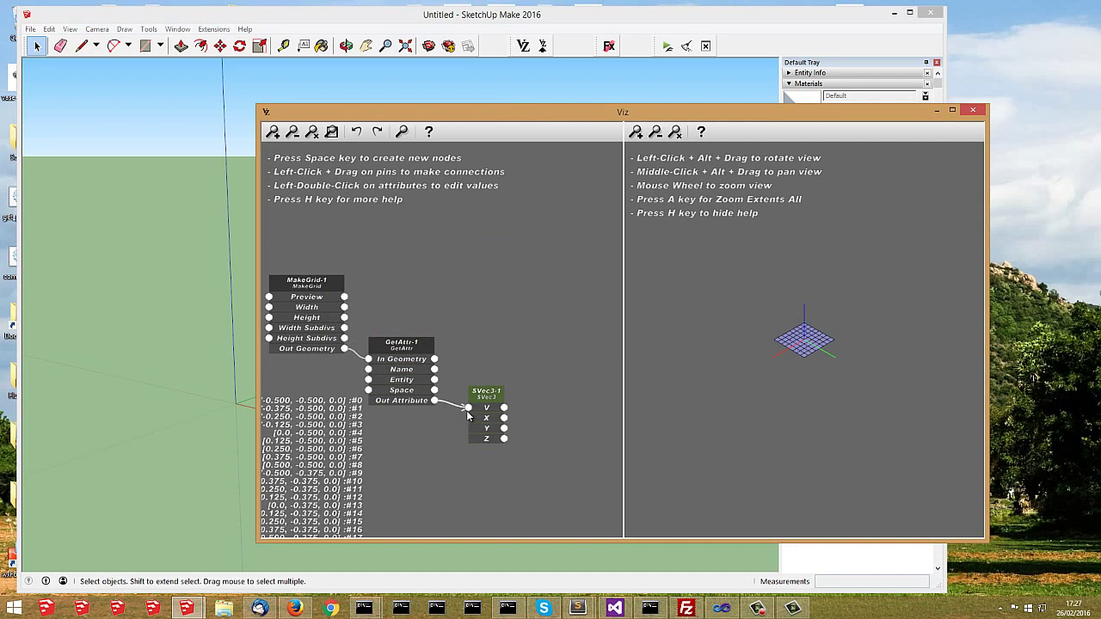
scroll(481, 411, "down", 1)
scroll(430, 411, "down", 1)
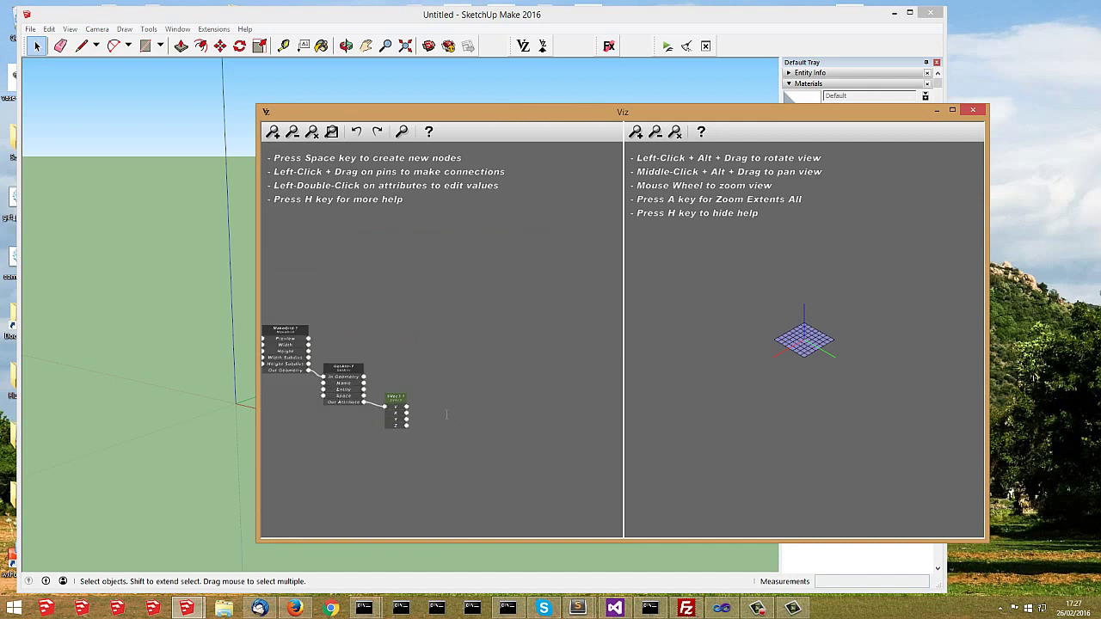
key("space")
Step: Add a Vec3 node right of SVec3-1 and an FBM noise node below it
type("vec")
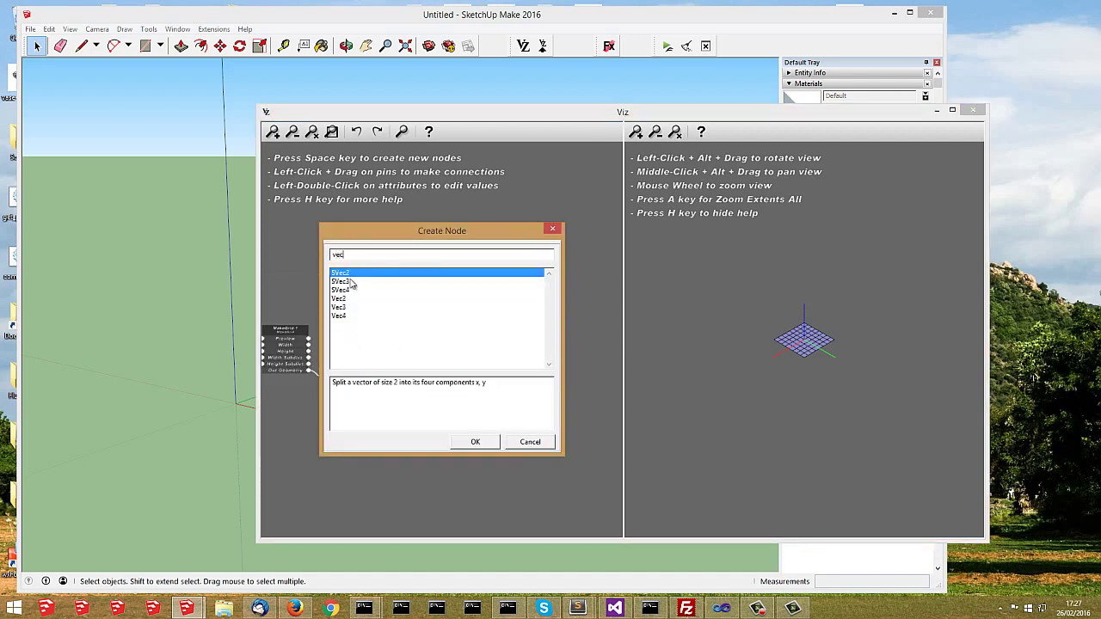
double_click(352, 307)
left_click_drag(438, 326, 482, 402)
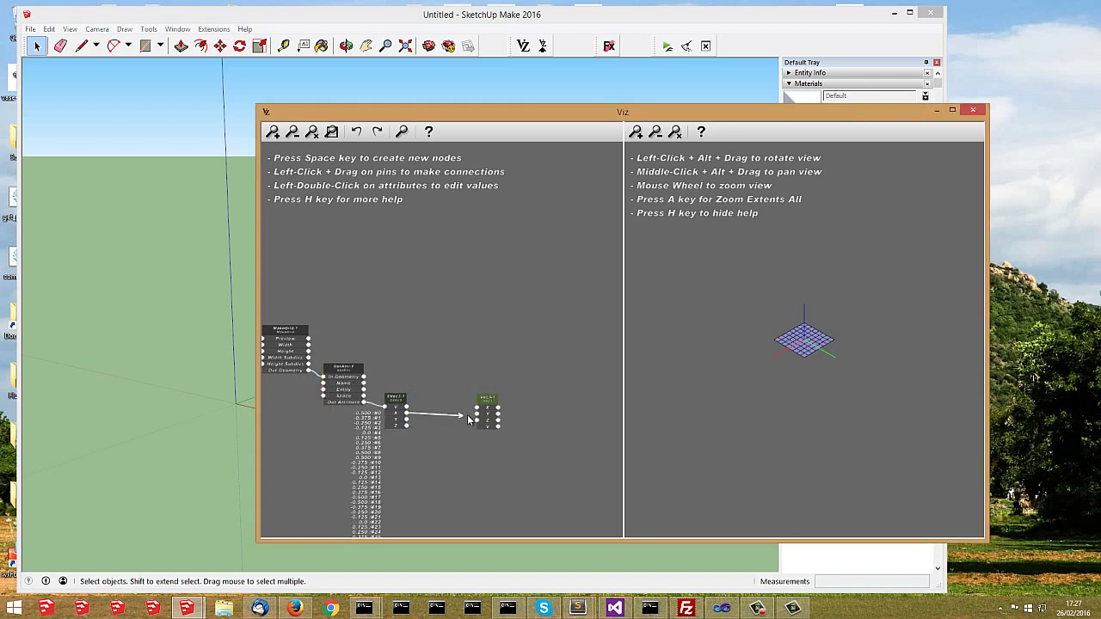
mouse_move(406, 420)
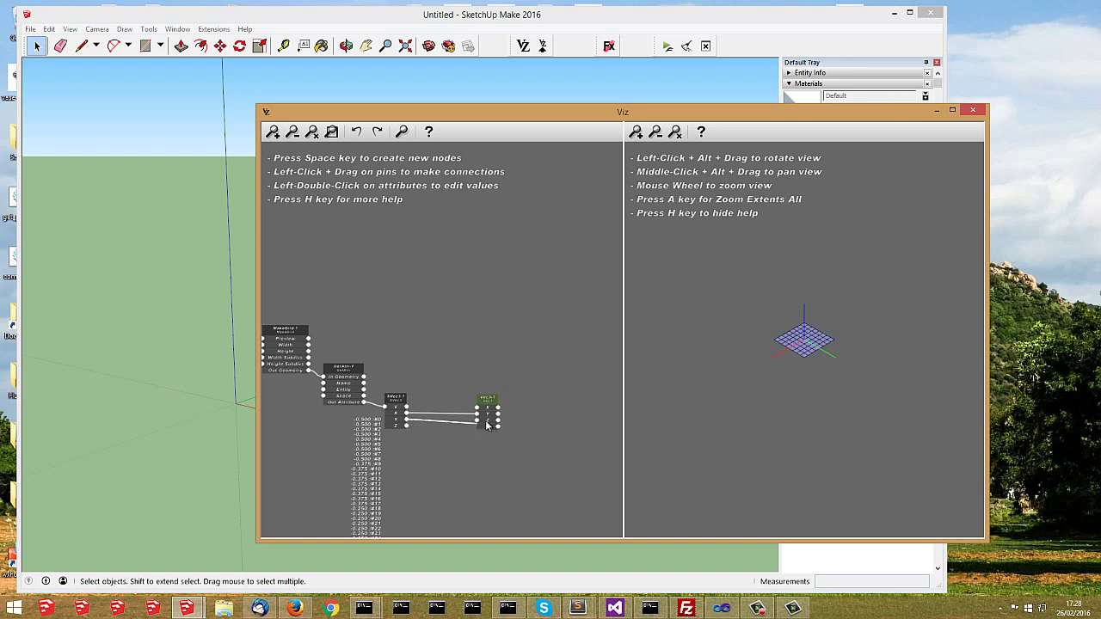
scroll(408, 417, "up", 2)
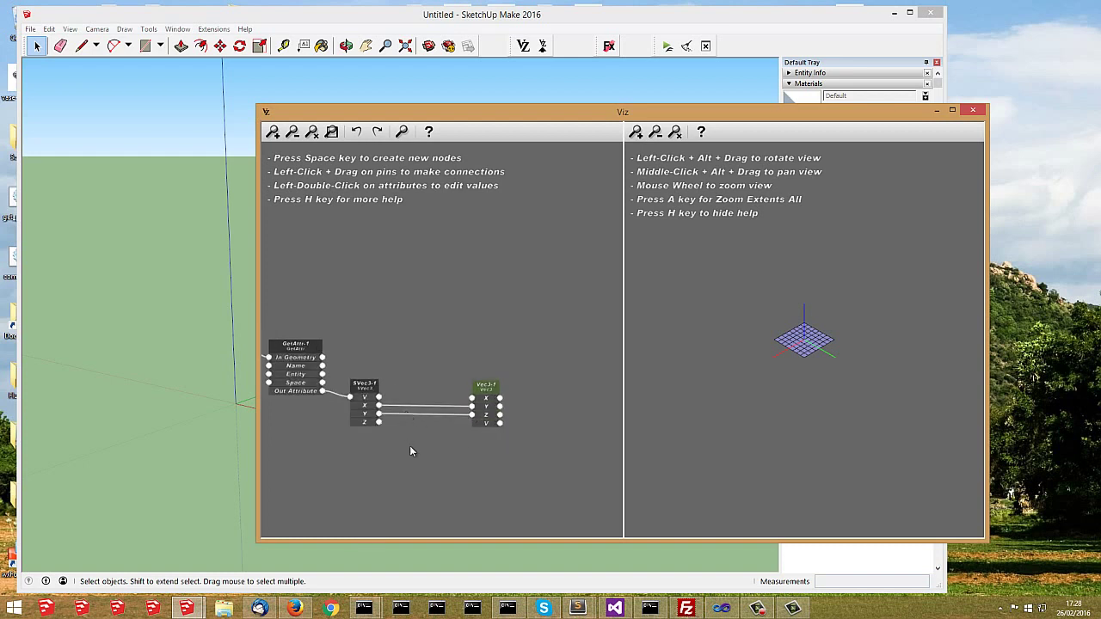
key("space")
type("fb")
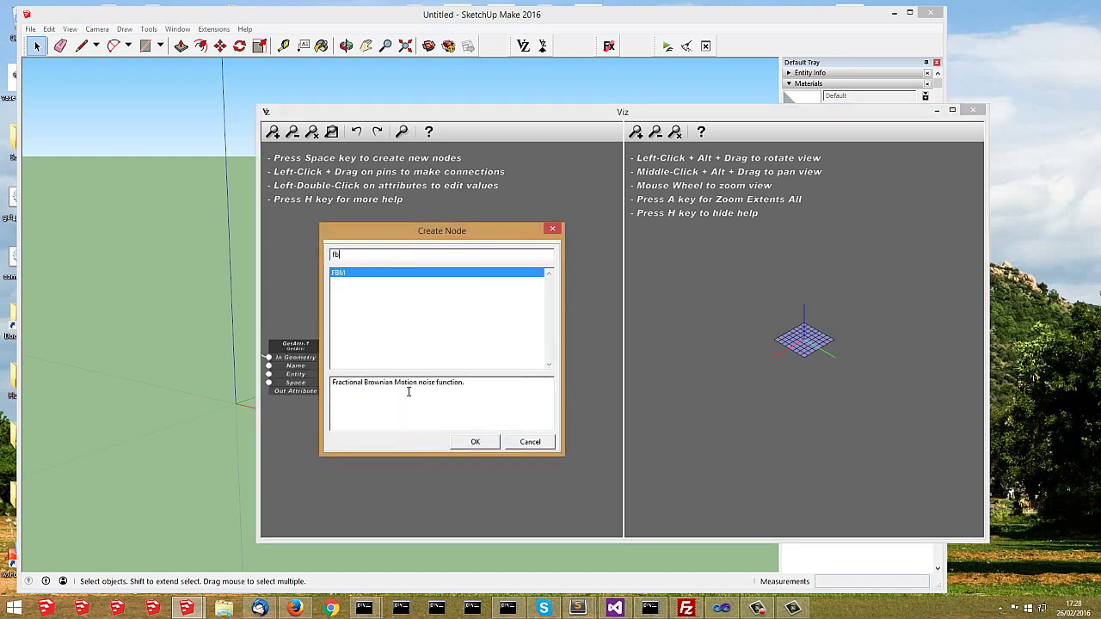
left_click(475, 442)
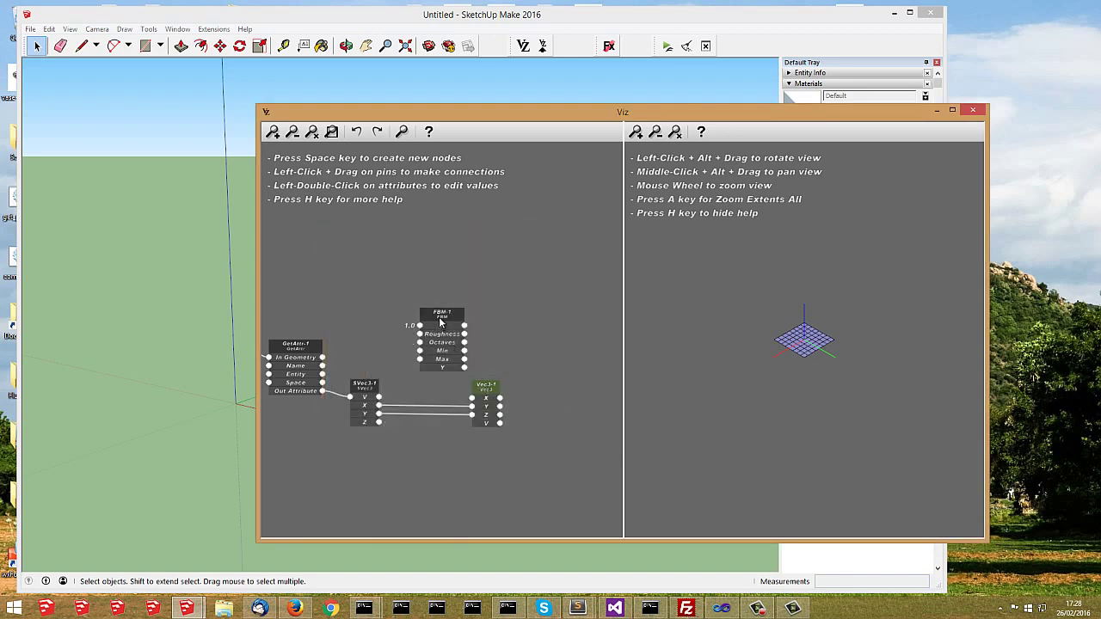
left_click_drag(442, 309, 429, 440)
Step: Wire SVec3-1 into FBM-1 and Vec3-1's X and Y, and FBM-1's output into Vec3-1's Z
left_click_drag(378, 398, 408, 452)
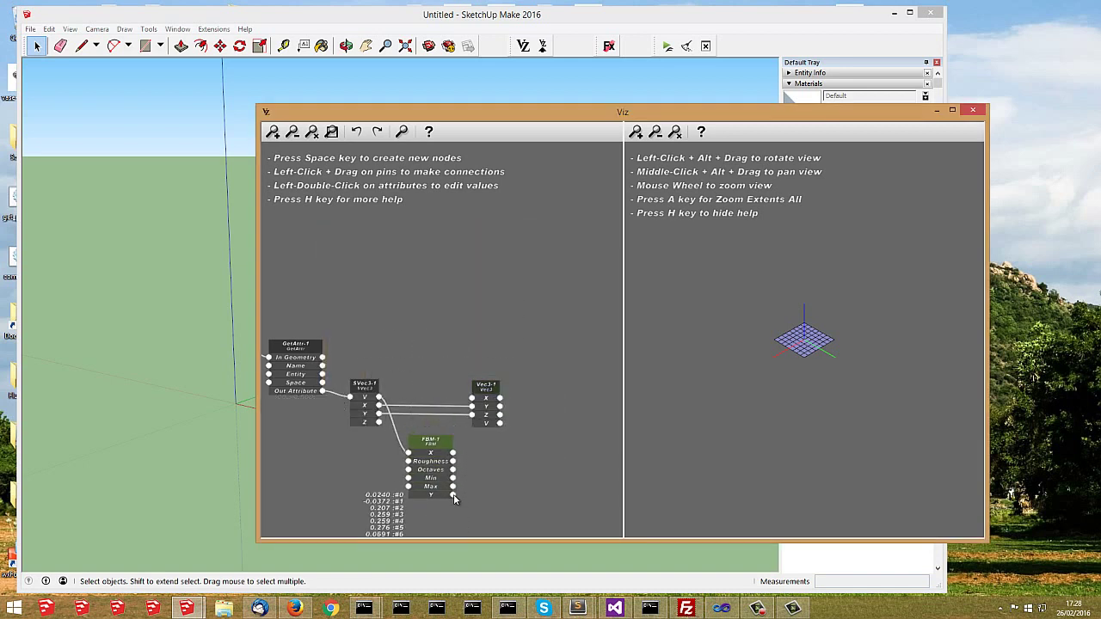
left_click_drag(458, 450, 471, 405)
left_click_drag(379, 405, 471, 401)
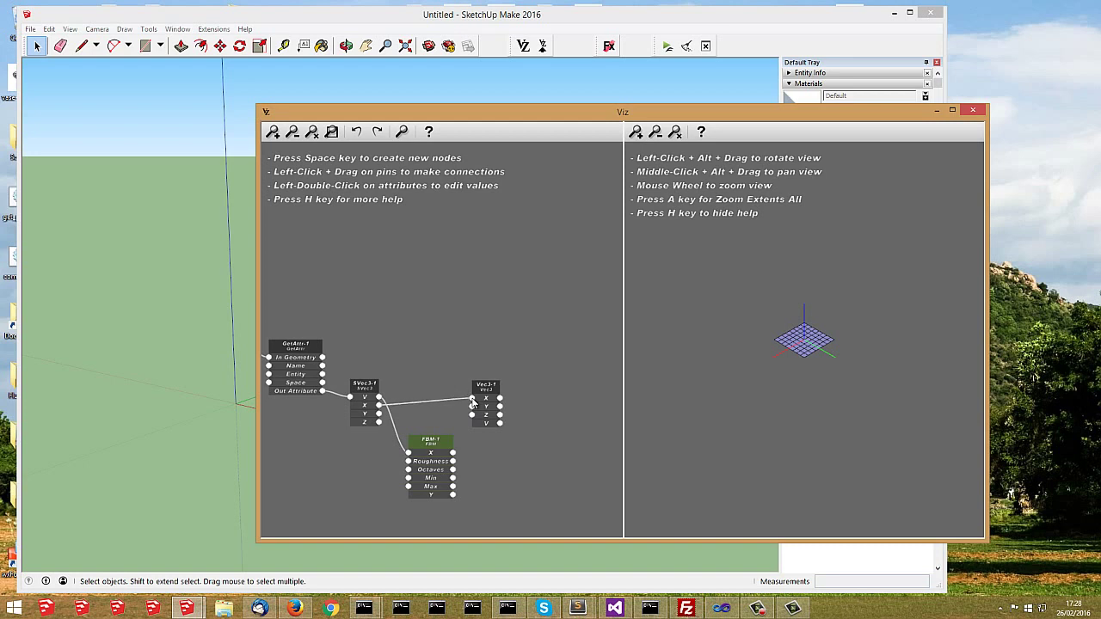
left_click_drag(379, 414, 471, 406)
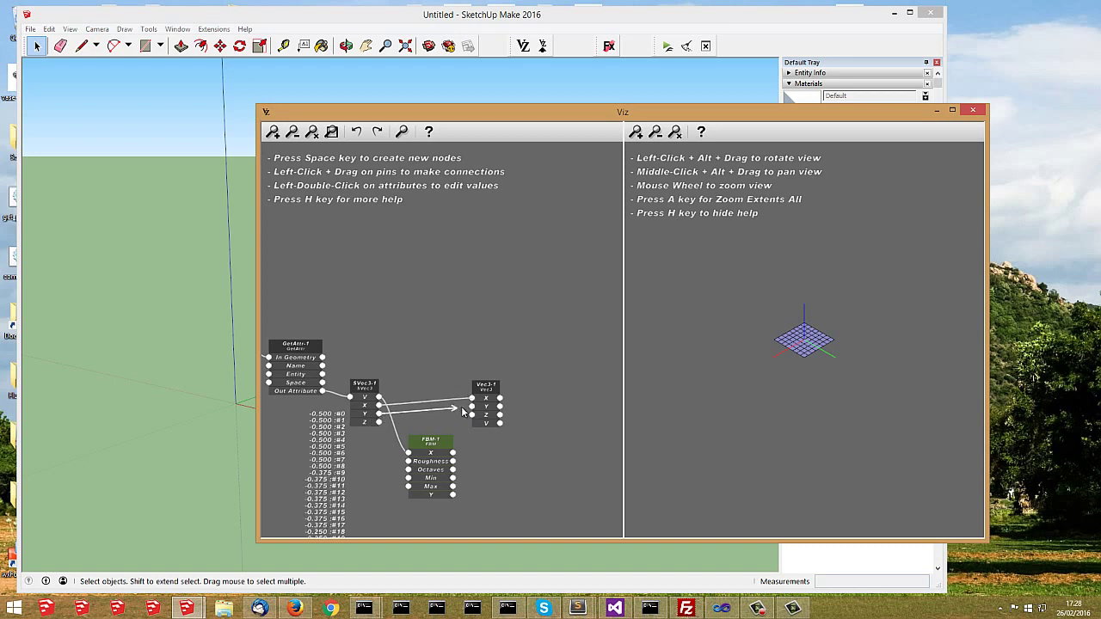
left_click_drag(452, 494, 471, 415)
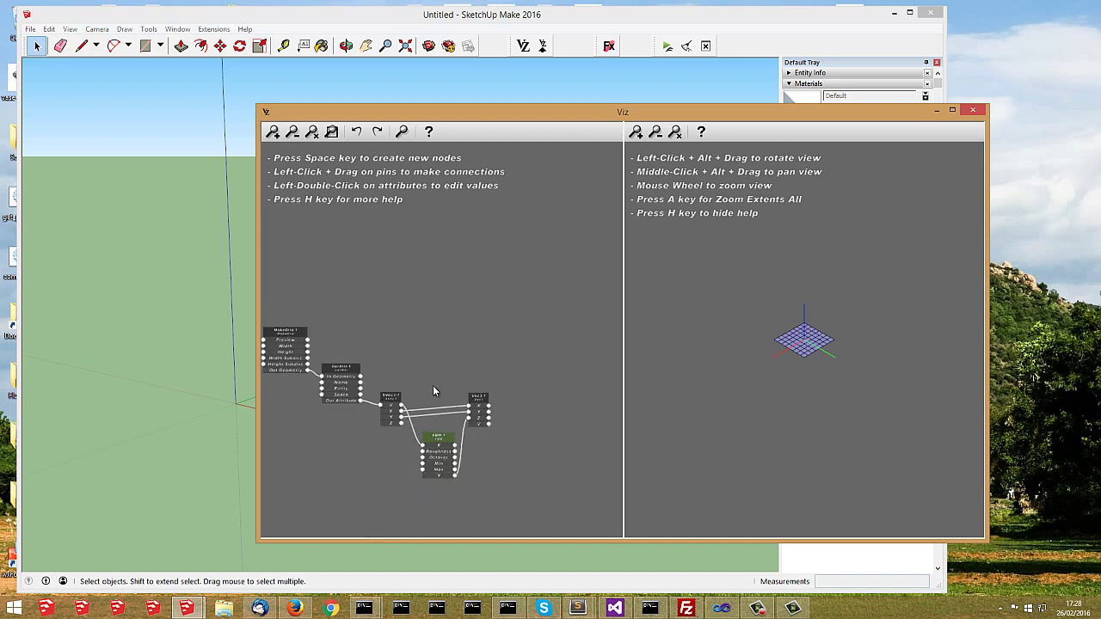
Step: Add a SetAttr node fed by the grid geometry and Vec3-1's noisy positions
key("space")
type("se")
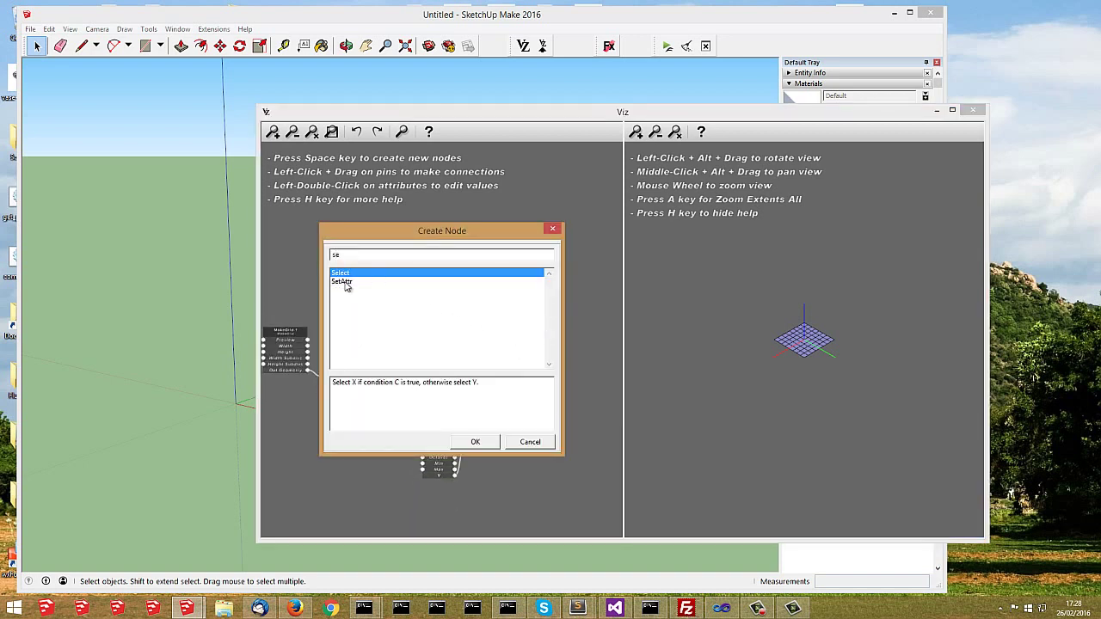
double_click(344, 282)
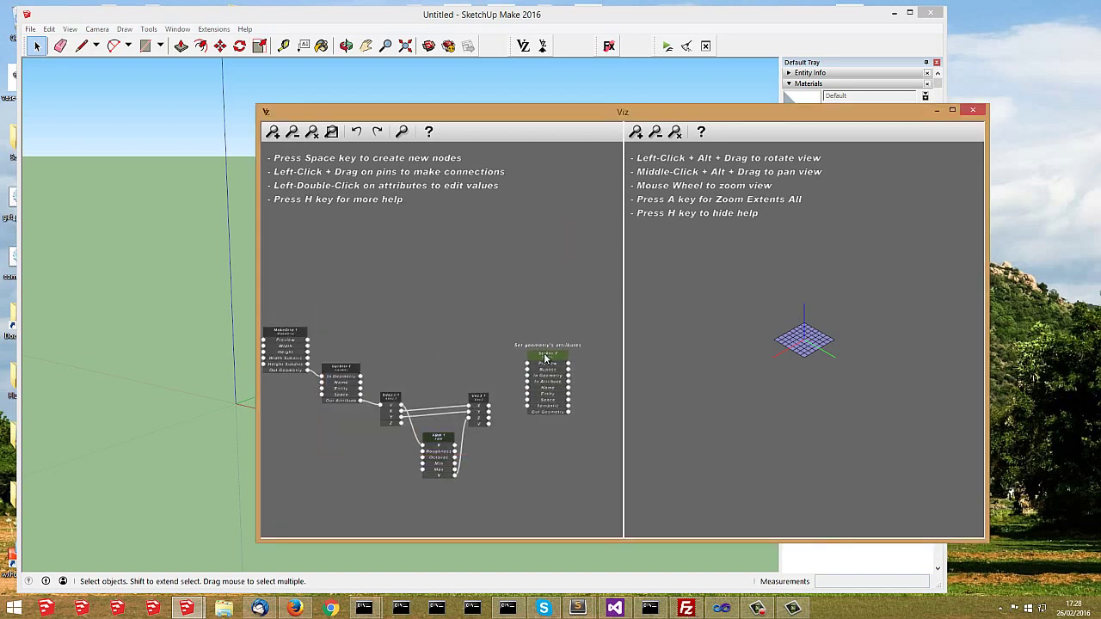
left_click_drag(361, 381, 528, 376)
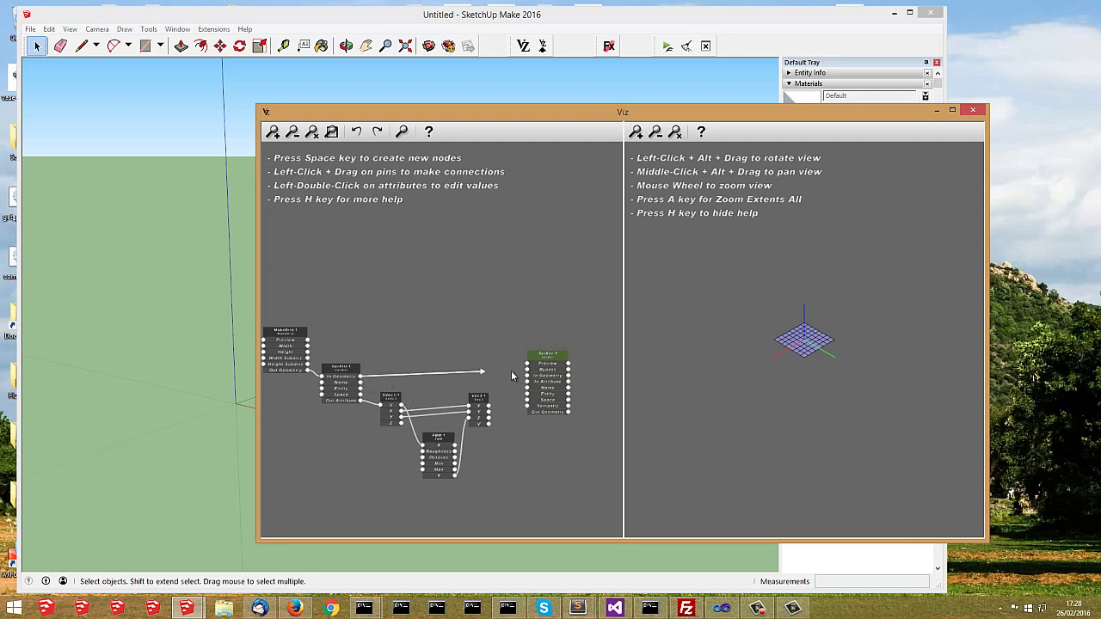
left_click_drag(488, 423, 528, 387)
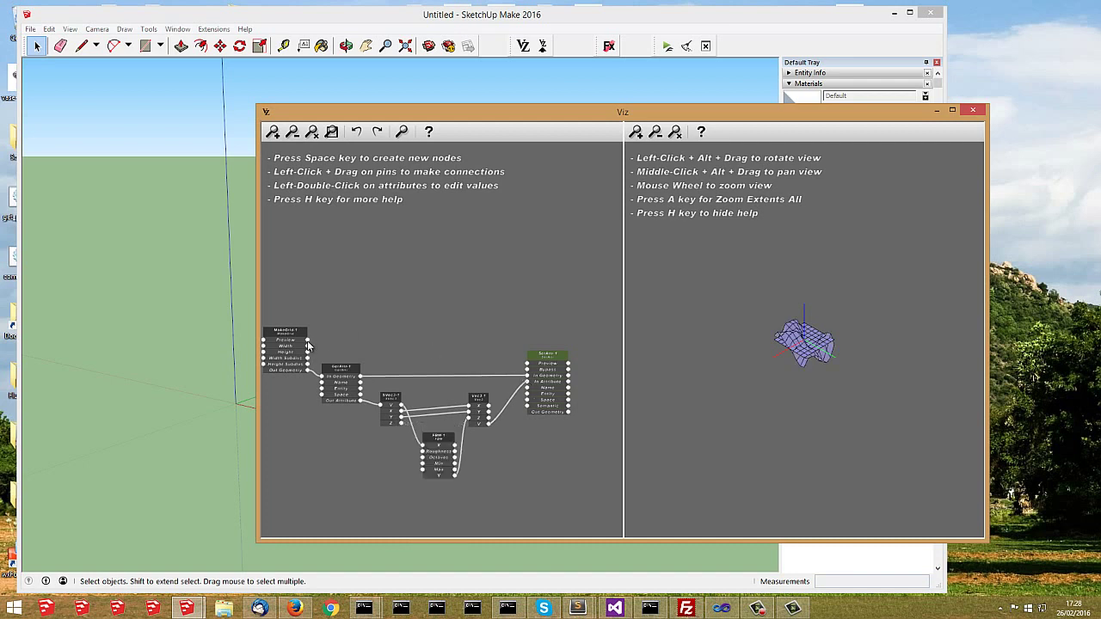
Step: Fit and orbit the preview to inspect the bumpy terrain, then make room in the graph and open the node list
key("a")
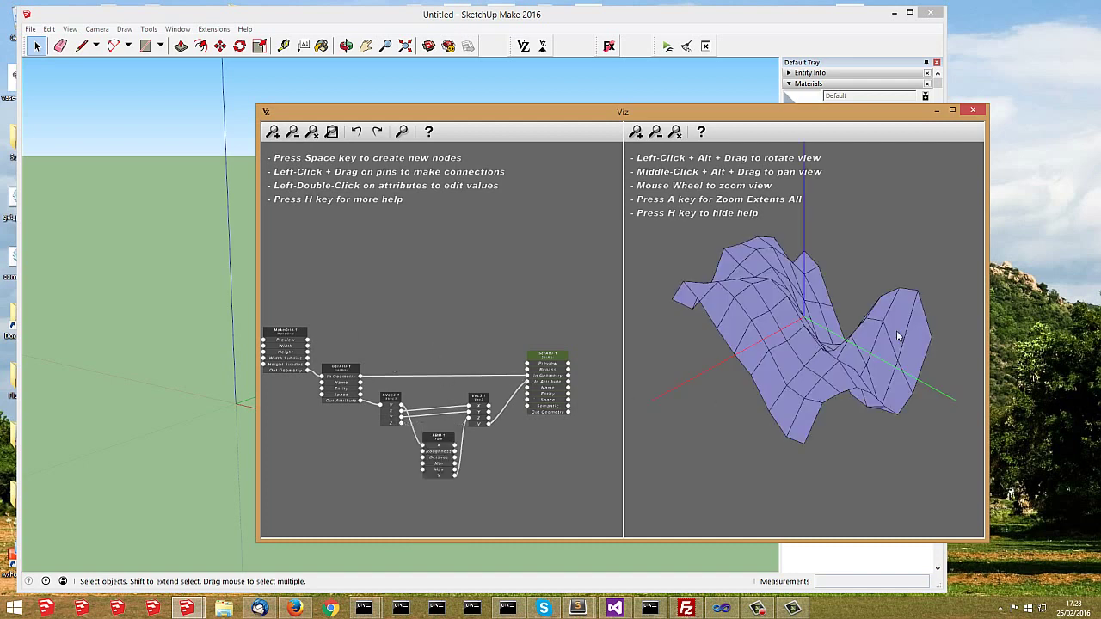
mouse_move(897, 336)
left_mouse_down("alt")
mouse_move(781, 364)
mouse_move(718, 359)
mouse_move(843, 351)
mouse_move(857, 312)
mouse_move(737, 314)
left_mouse_up("alt")
left_click(487, 318)
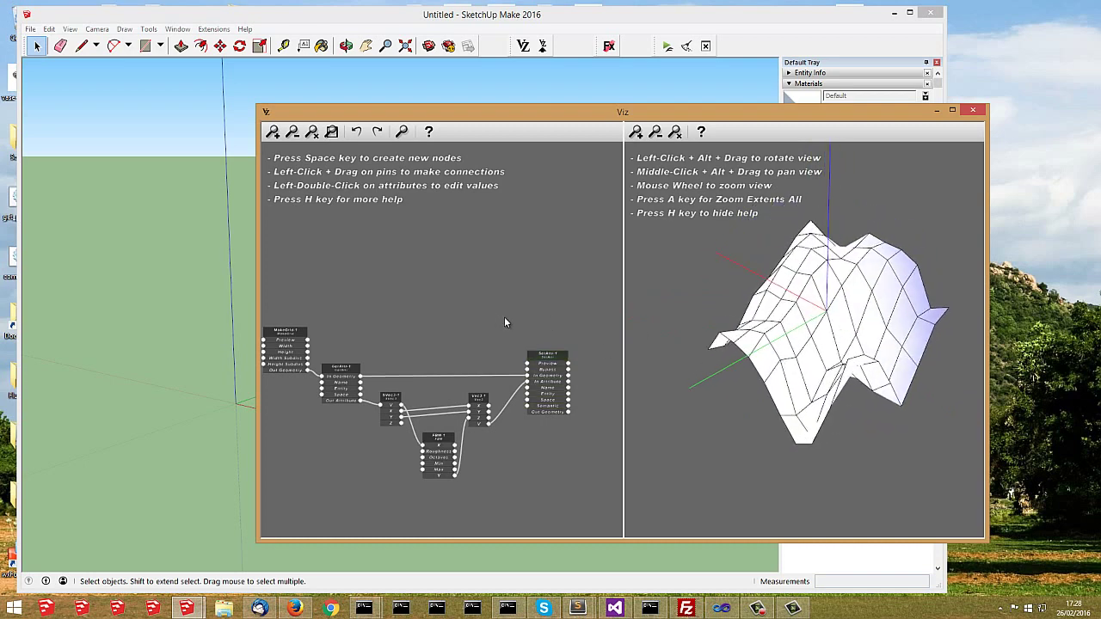
scroll(503, 317, "down", 3)
scroll(502, 317, "up", 2)
middle_click_drag(449, 295, 421, 289, "alt")
scroll(490, 352, "up", 2)
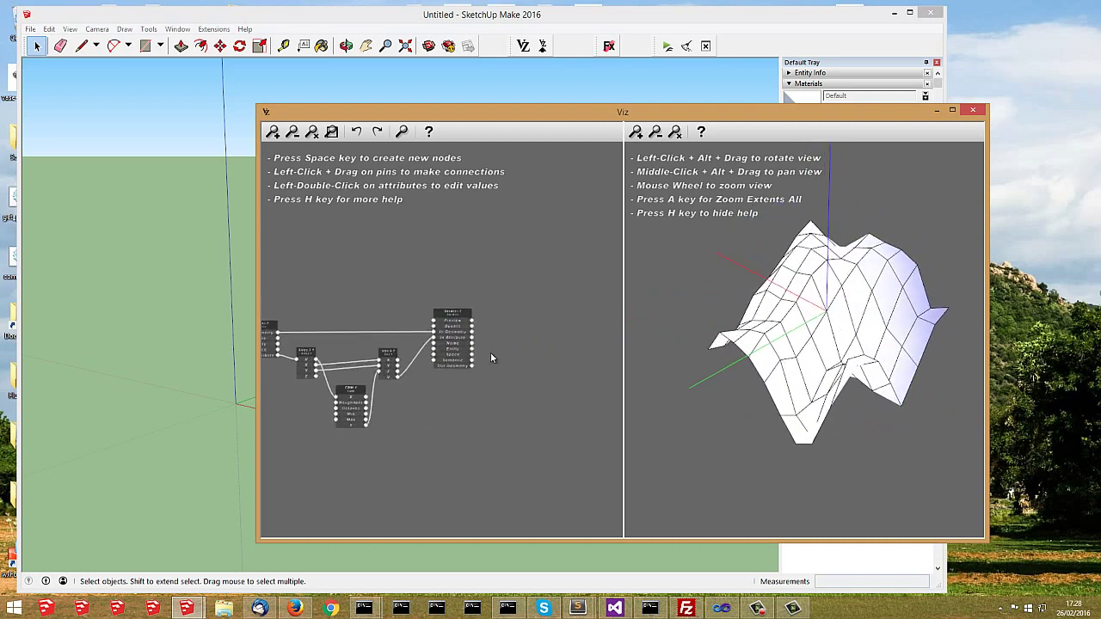
scroll(492, 329, "up", 2)
key("space")
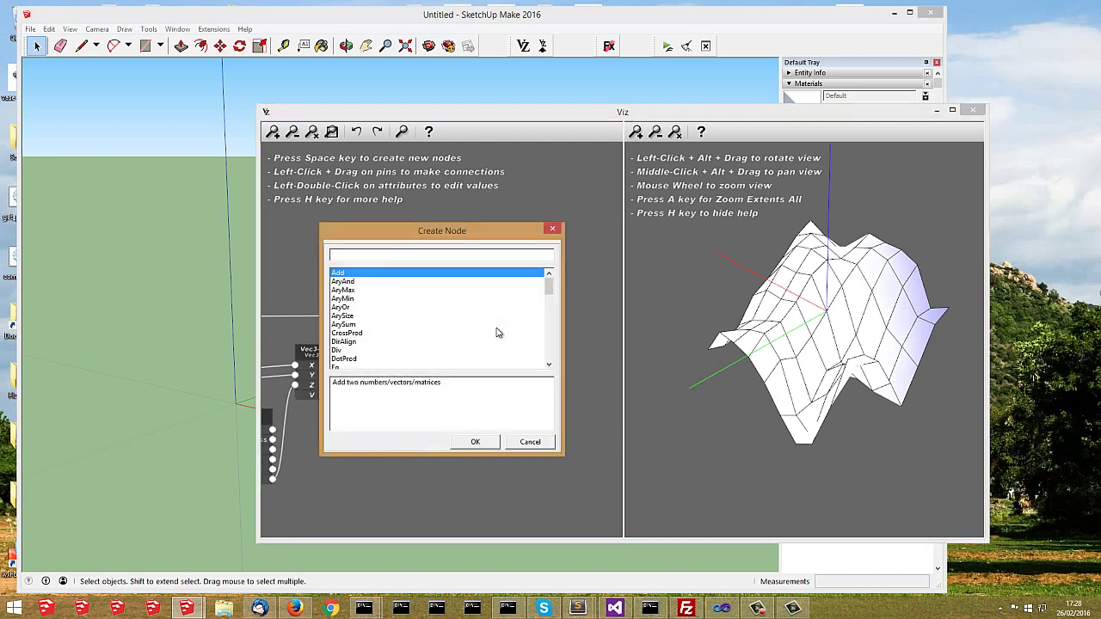
Step: Add a Triangulate node fed by SetAttr-1's output geometry
type("tr")
double_click(357, 316)
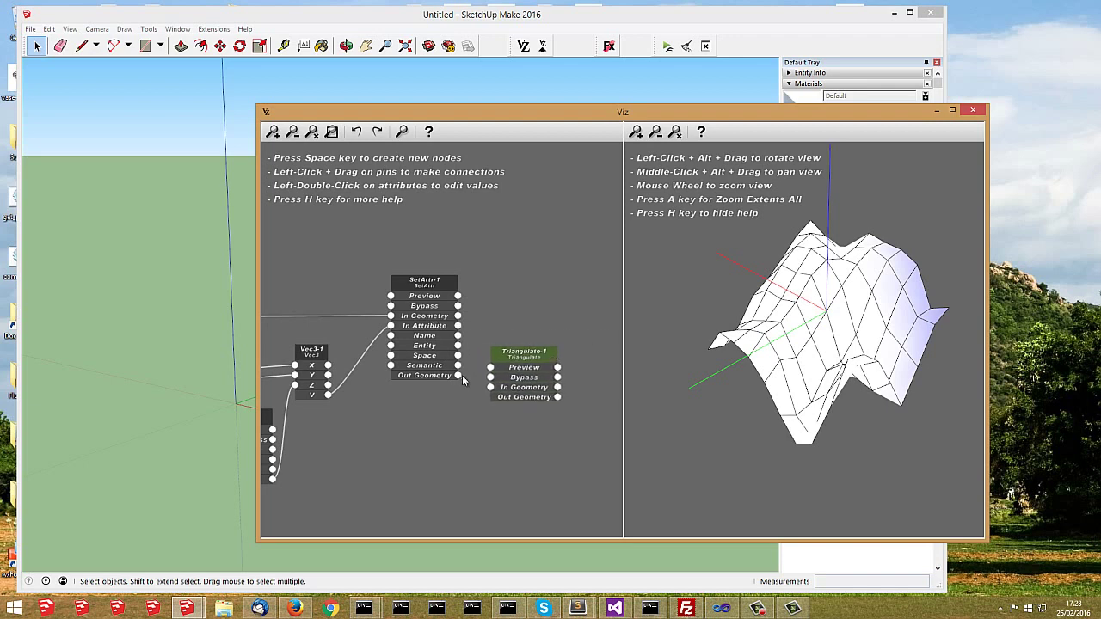
left_click_drag(459, 377, 490, 388)
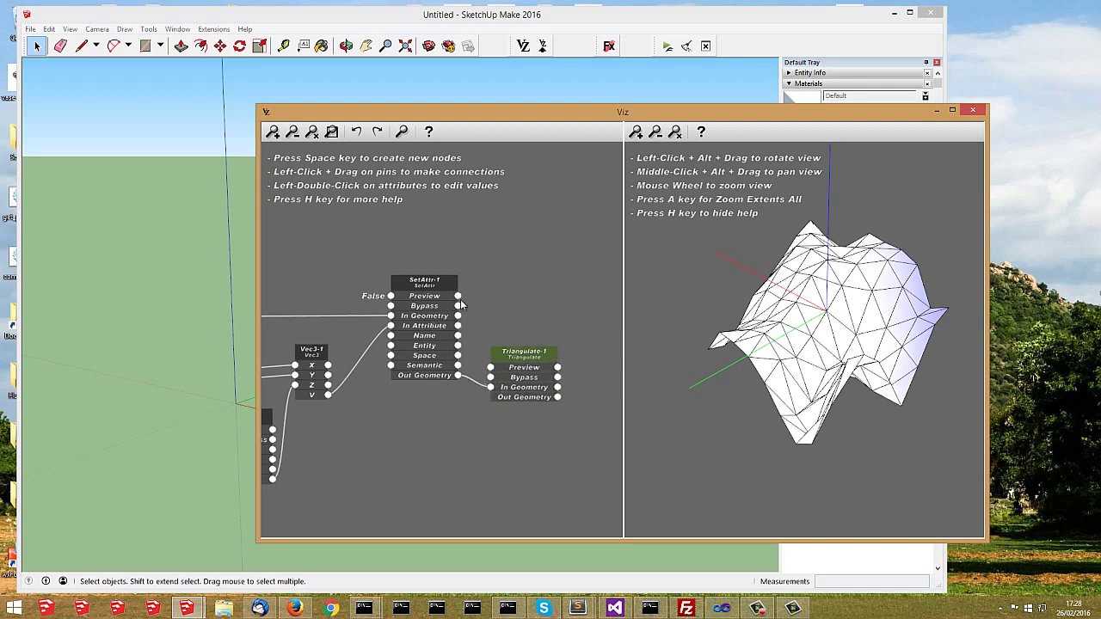
scroll(494, 331, "down", 3)
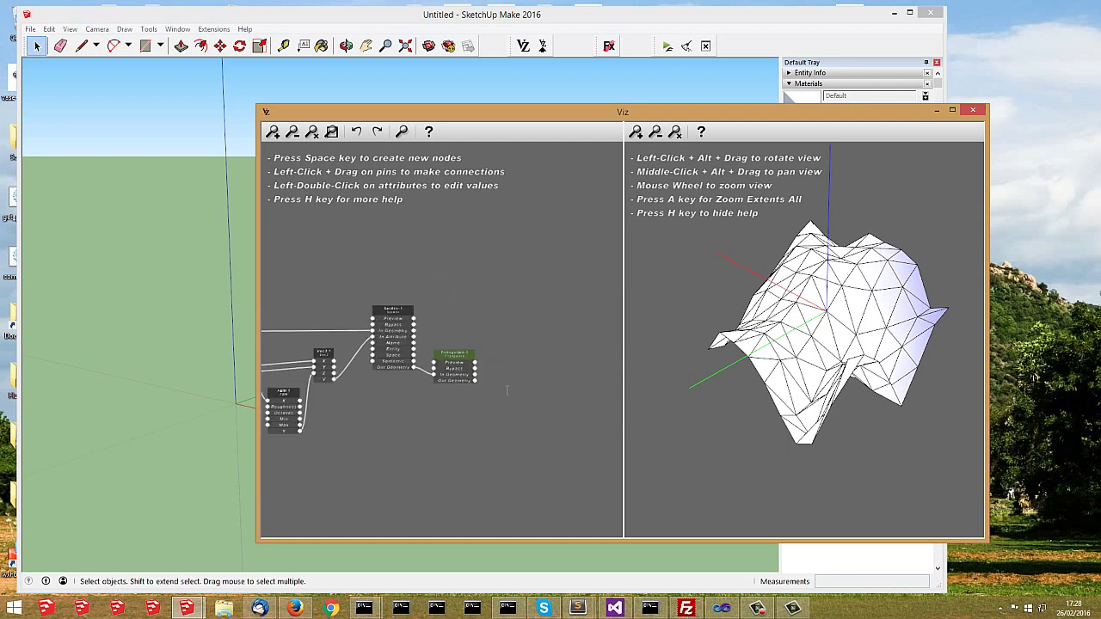
Step: Add a PointNormal node after Triangulate-1 and orbit the preview to see the smooth shading
key("space")
type("ge")
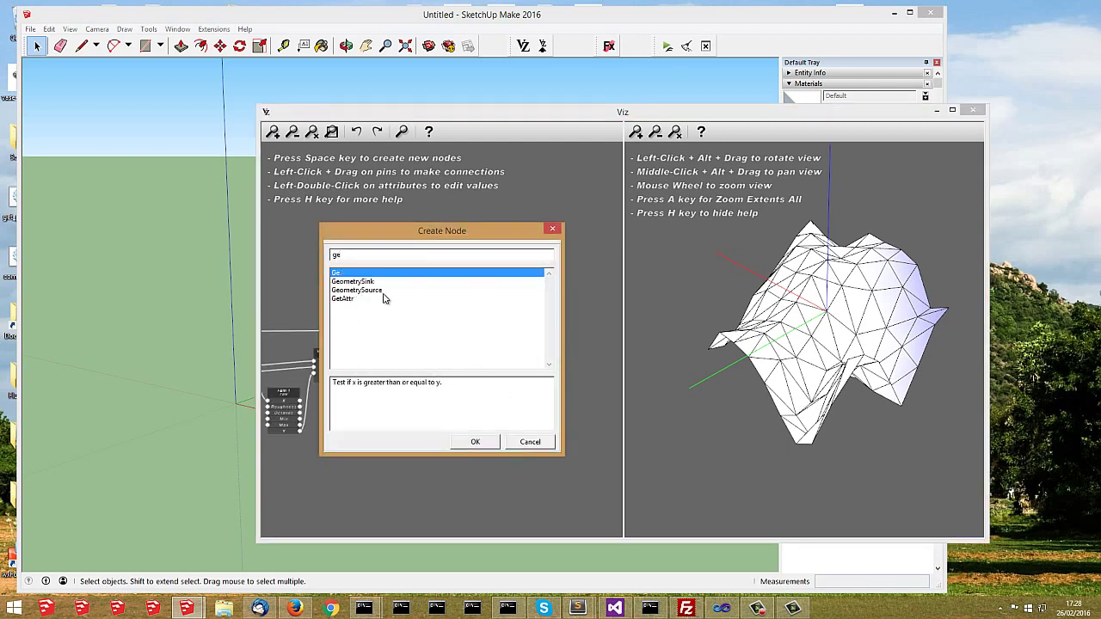
key("BackSpace")
key("BackSpace")
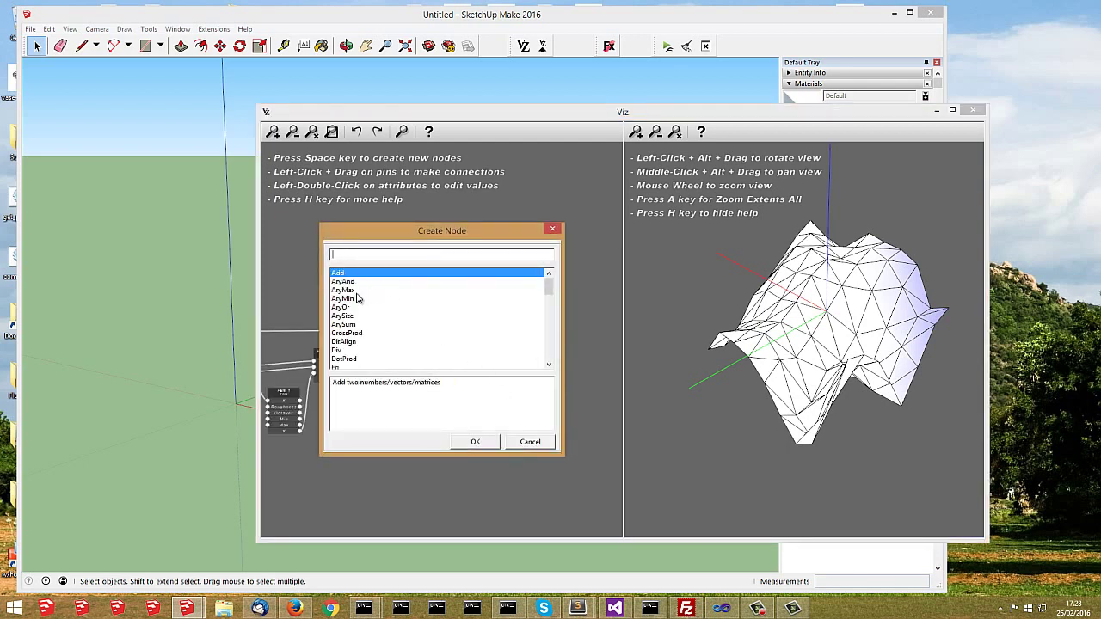
type("po")
left_click(469, 443)
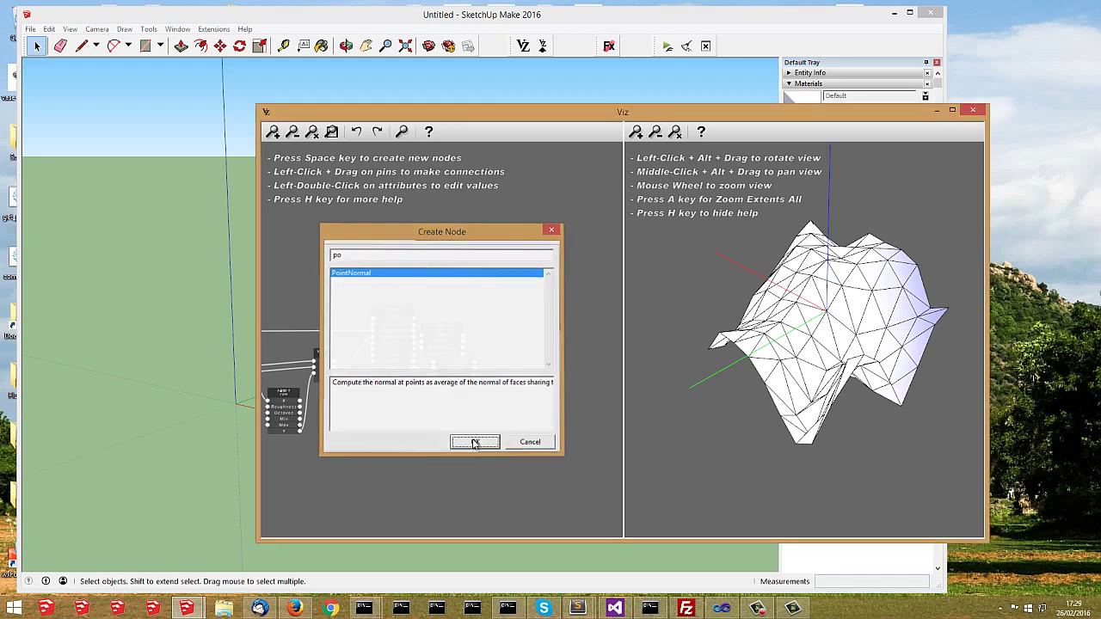
mouse_move(451, 335)
left_mouse_down()
mouse_move(531, 385)
mouse_move(502, 396)
left_mouse_up()
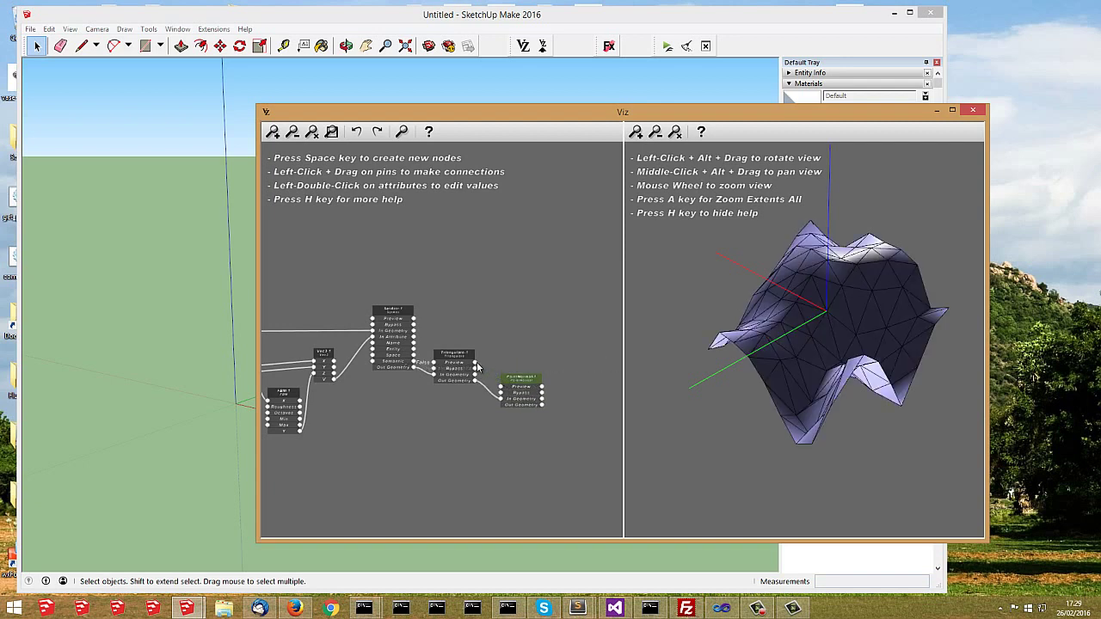
mouse_move(851, 323)
left_mouse_down("alt")
mouse_move(997, 322)
mouse_move(790, 325)
left_mouse_up("alt")
mouse_move(451, 246)
middle_mouse_down()
mouse_move(605, 255)
mouse_move(578, 258)
middle_mouse_up()
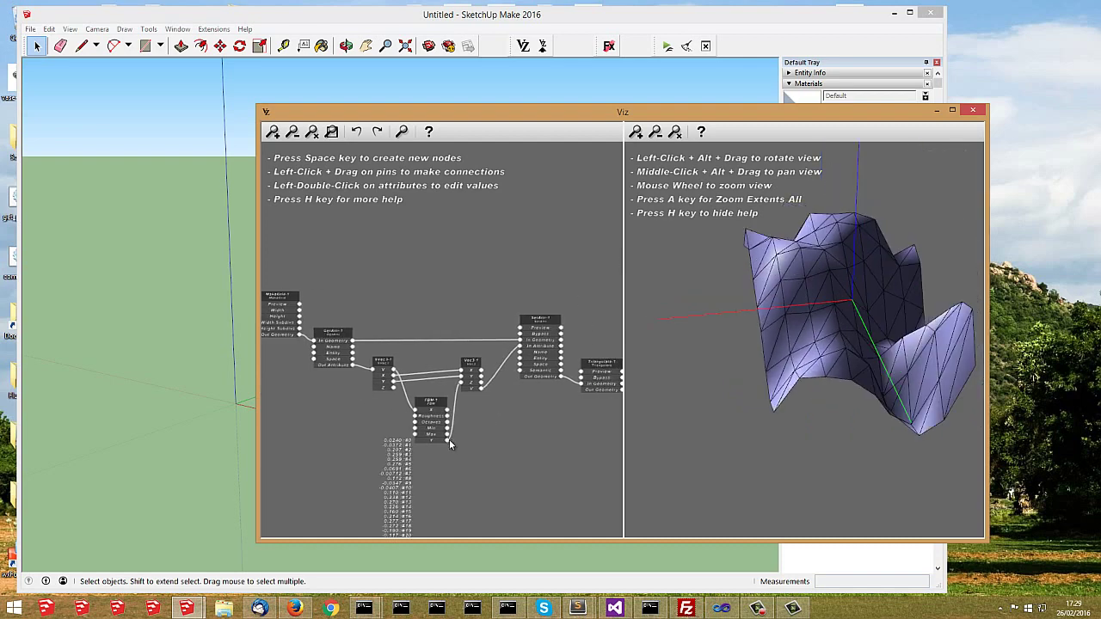
Step: Open the FBM node's Max value editor and close it without changing it
scroll(486, 426, "up", 2)
scroll(485, 427, "up", 2)
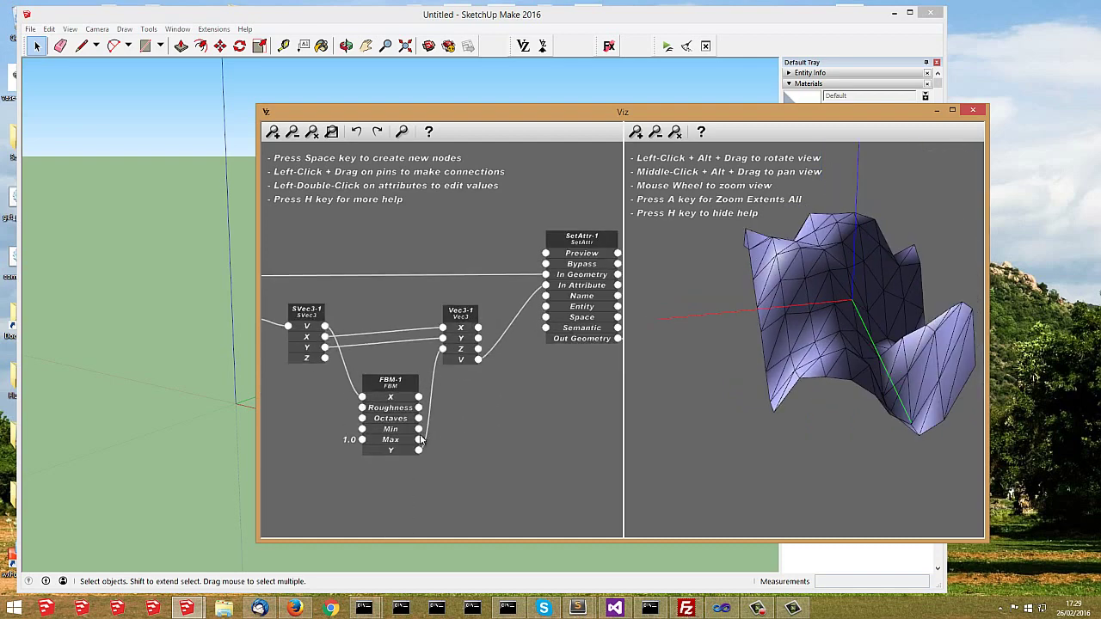
double_click(418, 442)
scroll(417, 445, "down", 7)
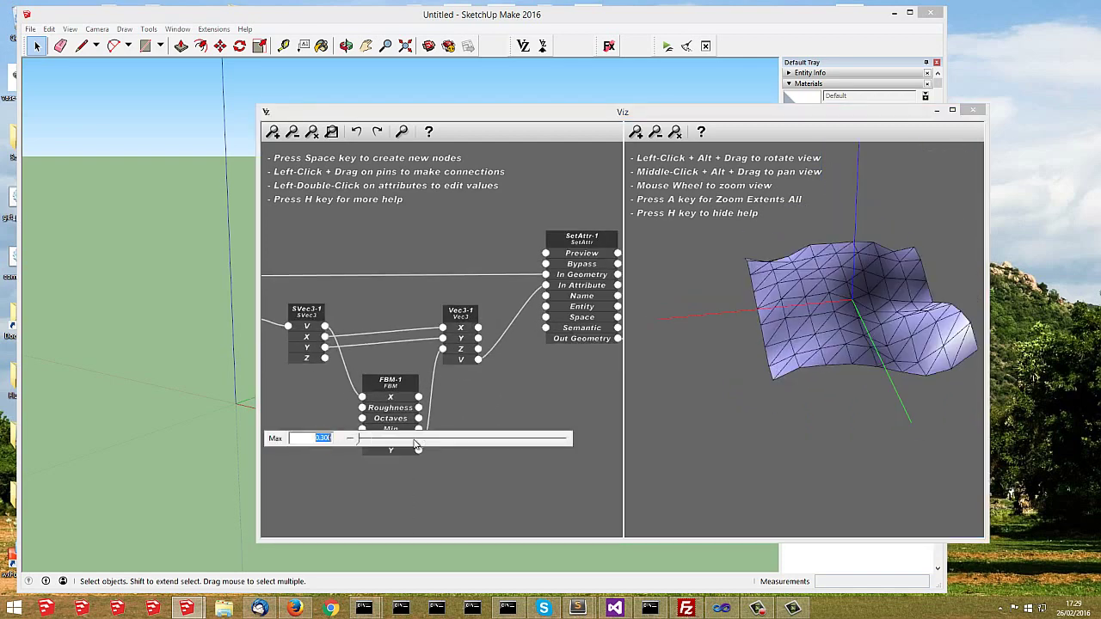
left_click(308, 386)
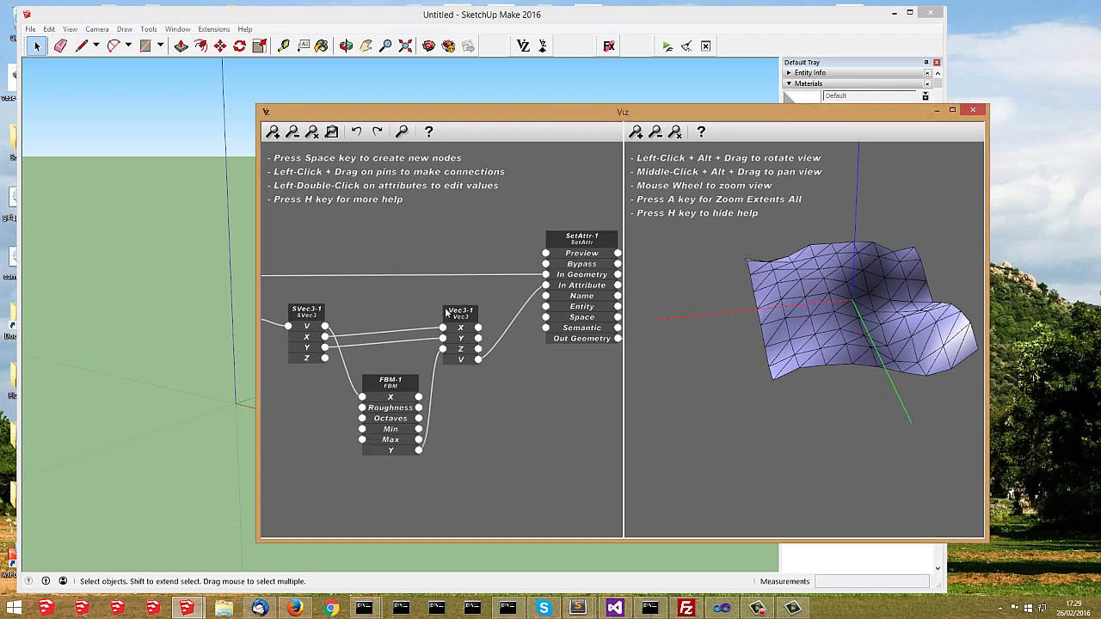
Step: Confirm the grid's Width of 10.0 and Height of 10.00
middle_click_drag(447, 313, 521, 310)
scroll(521, 310, "down", 1)
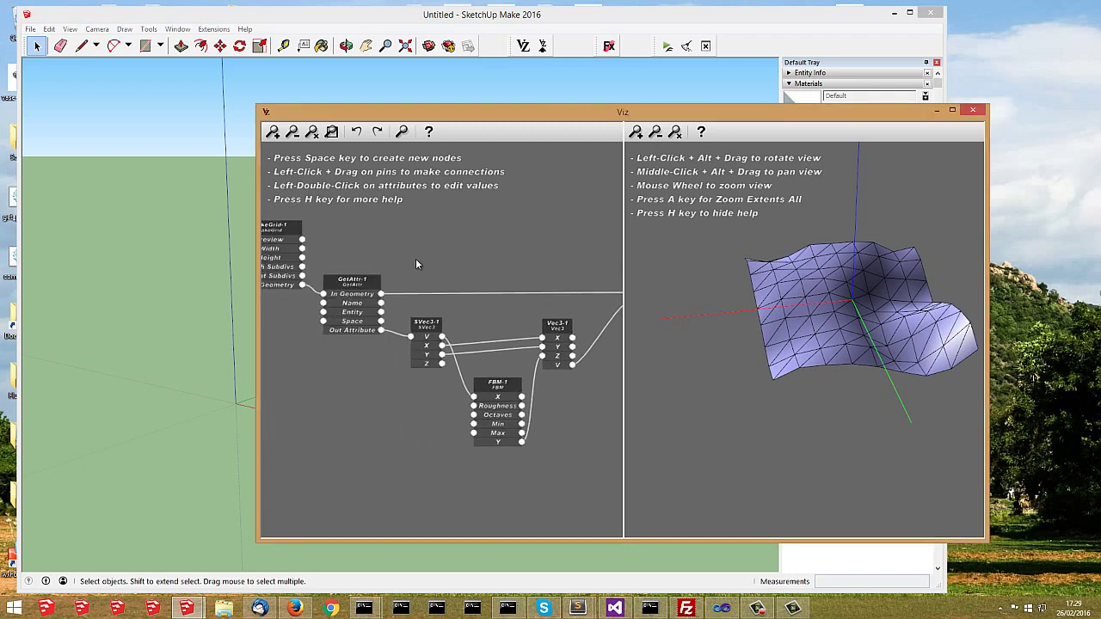
scroll(416, 262, "up", 1)
double_click(370, 272)
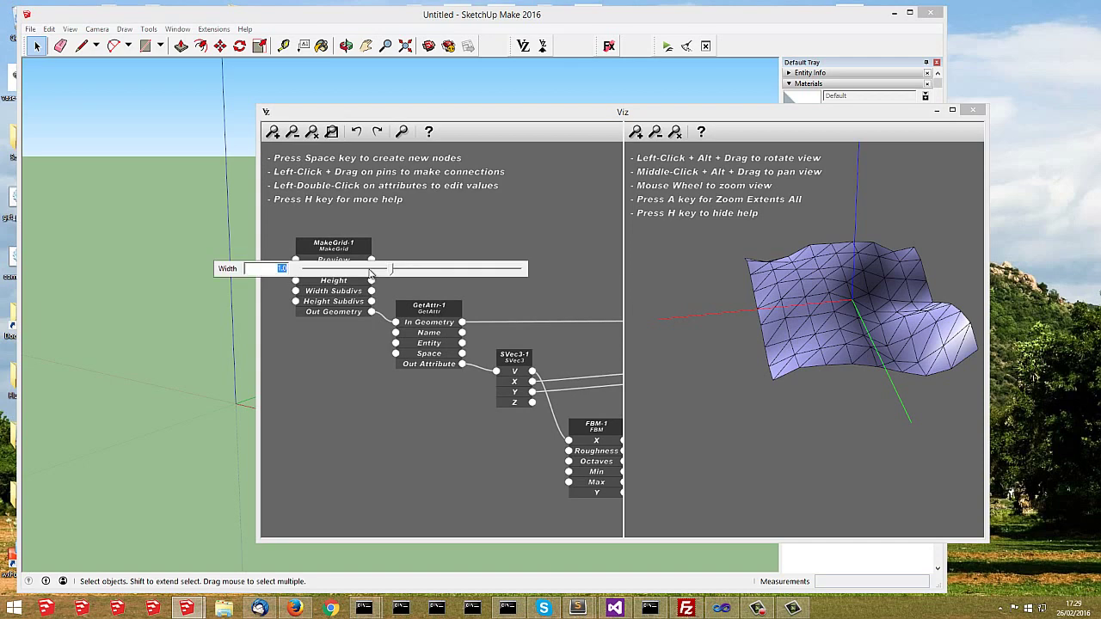
scroll(370, 271, "up", 3)
key("Return")
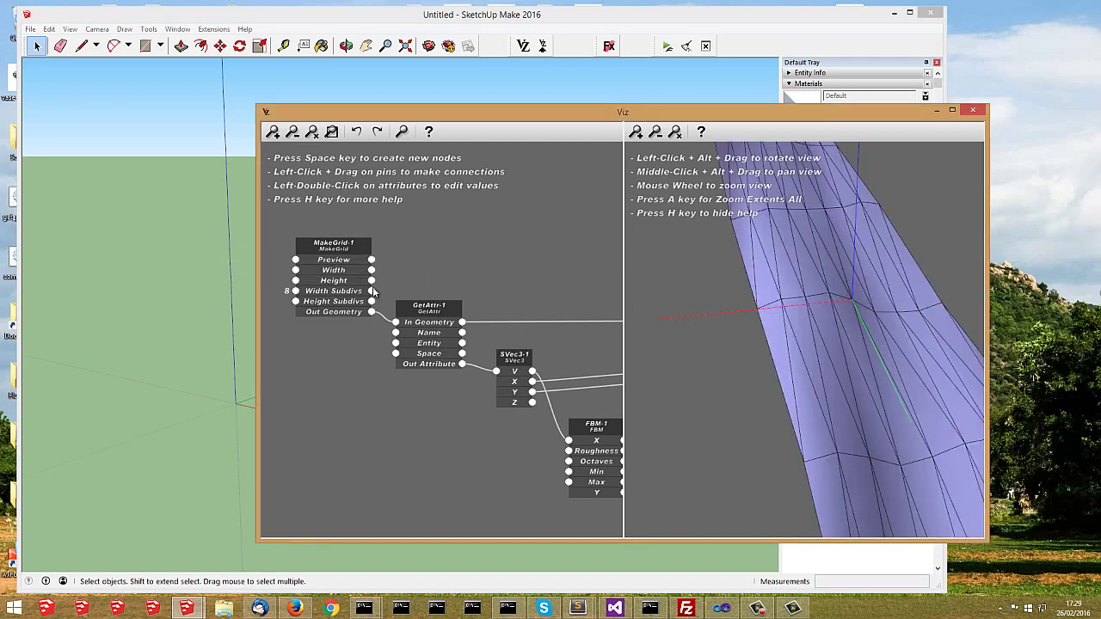
double_click(374, 281)
scroll(371, 284, "up", 3)
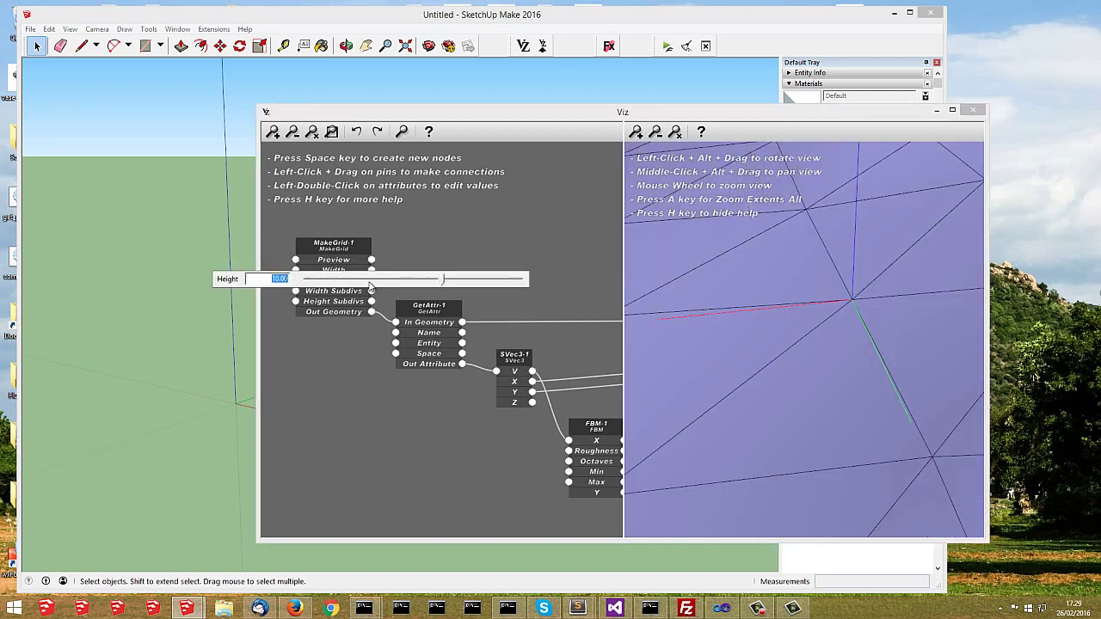
key("Return")
Step: Set new Width Subdivs and Height Subdivs values on the grid
double_click(355, 292)
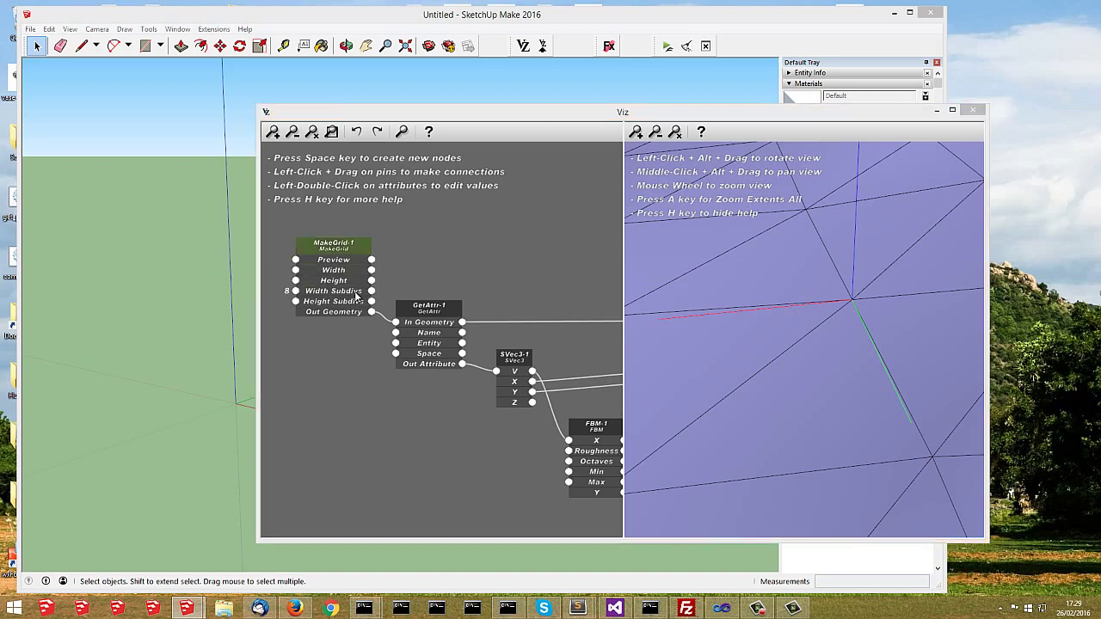
scroll(355, 295, "up", 3)
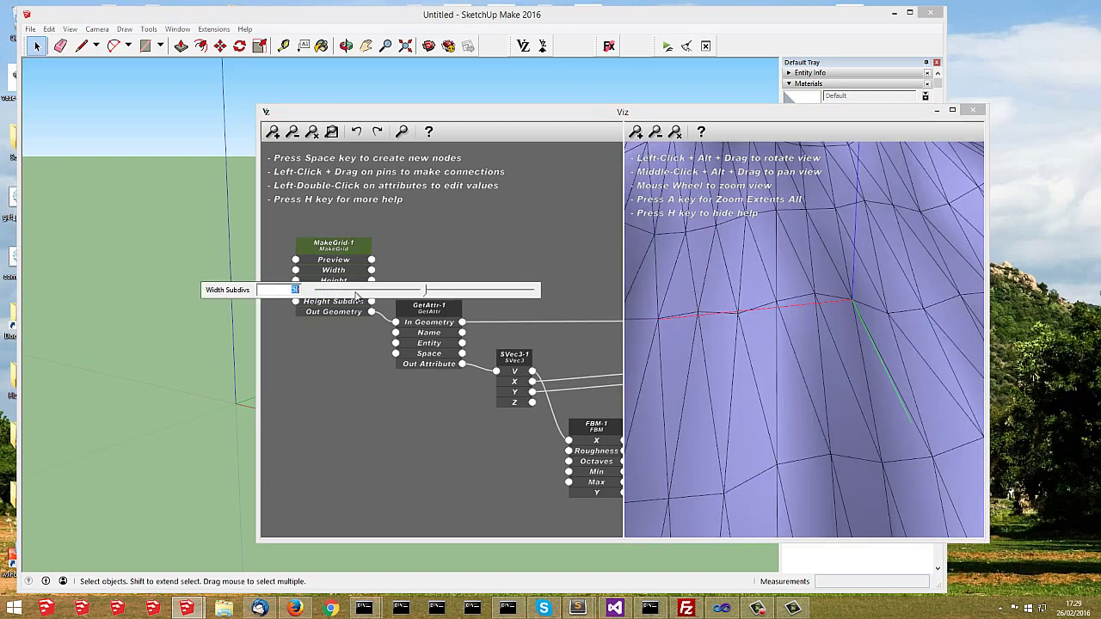
key("Return")
double_click(339, 303)
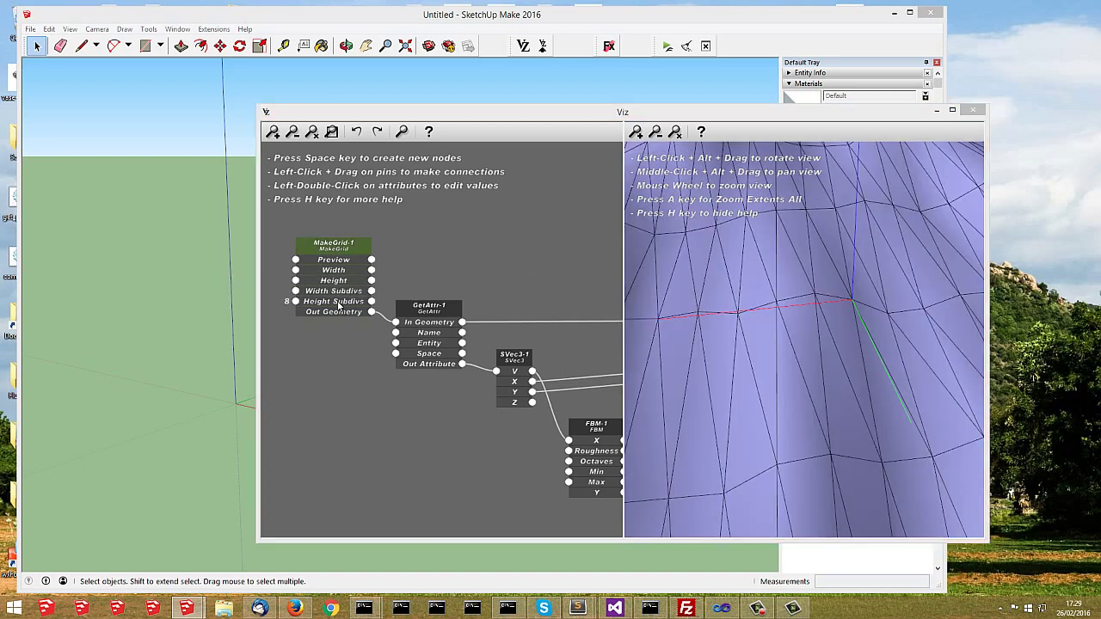
scroll(338, 303, "up", 3)
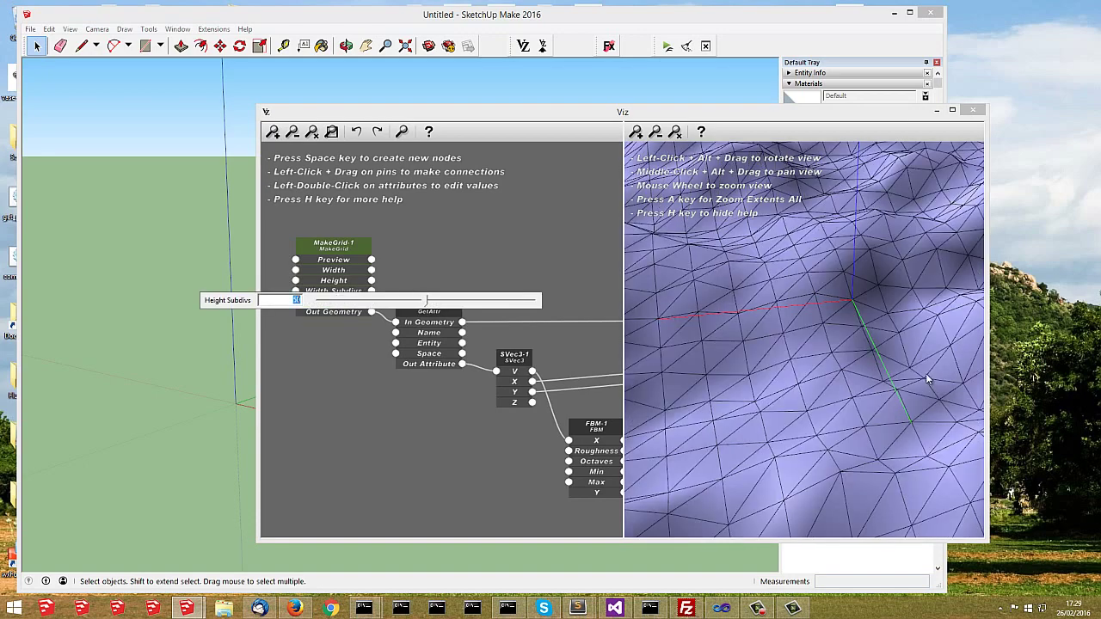
key("Return")
Step: Lower FBM-1's Roughness to 0.300, then zoom the graph back out
key("a")
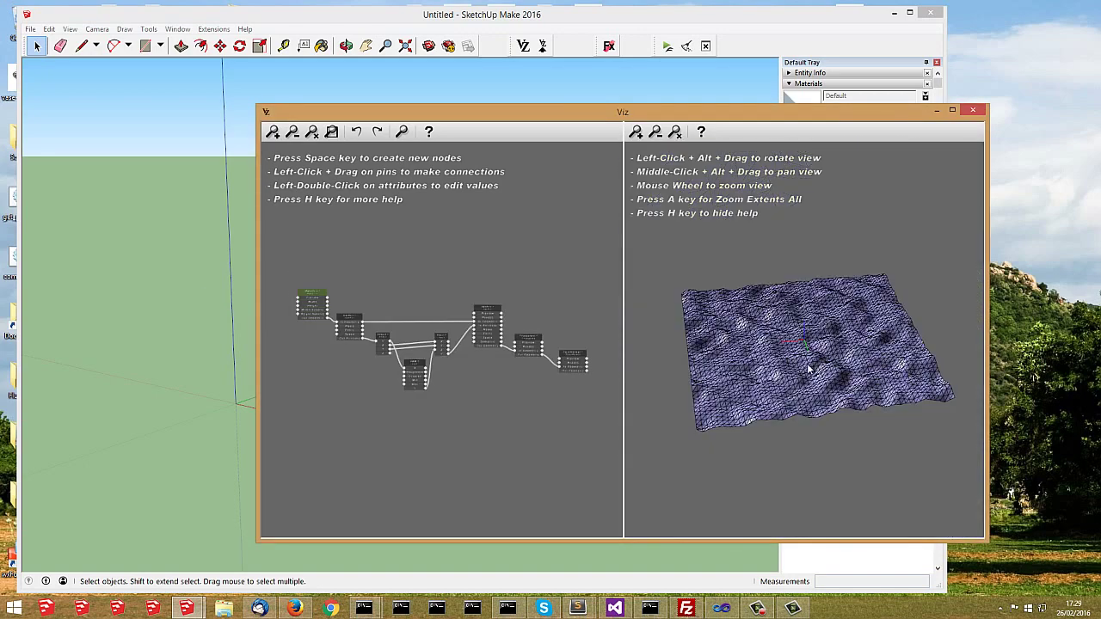
scroll(839, 369, "up", 2)
scroll(823, 369, "up", 3)
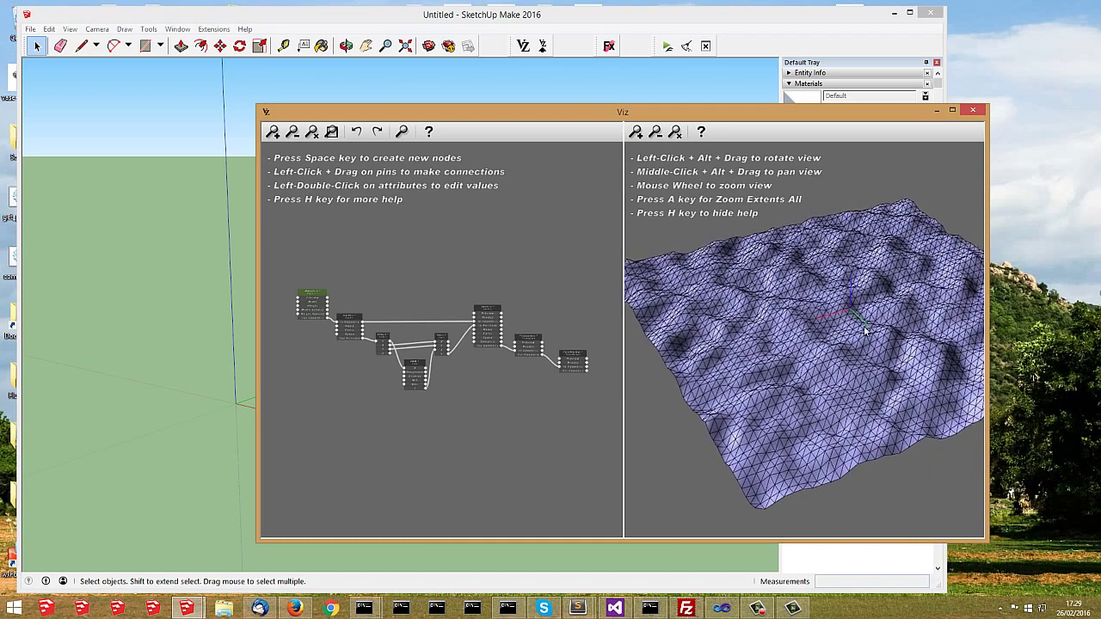
scroll(865, 330, "up", 3)
scroll(486, 381, "up", 2)
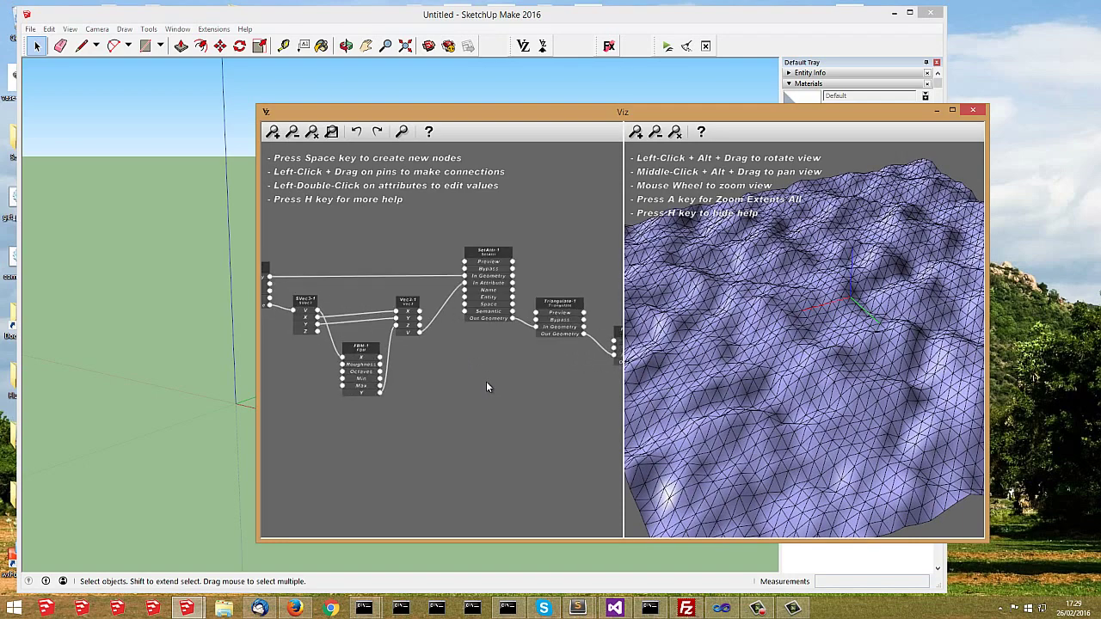
scroll(485, 381, "up", 2)
scroll(504, 393, "up", 1)
scroll(422, 431, "up", 1)
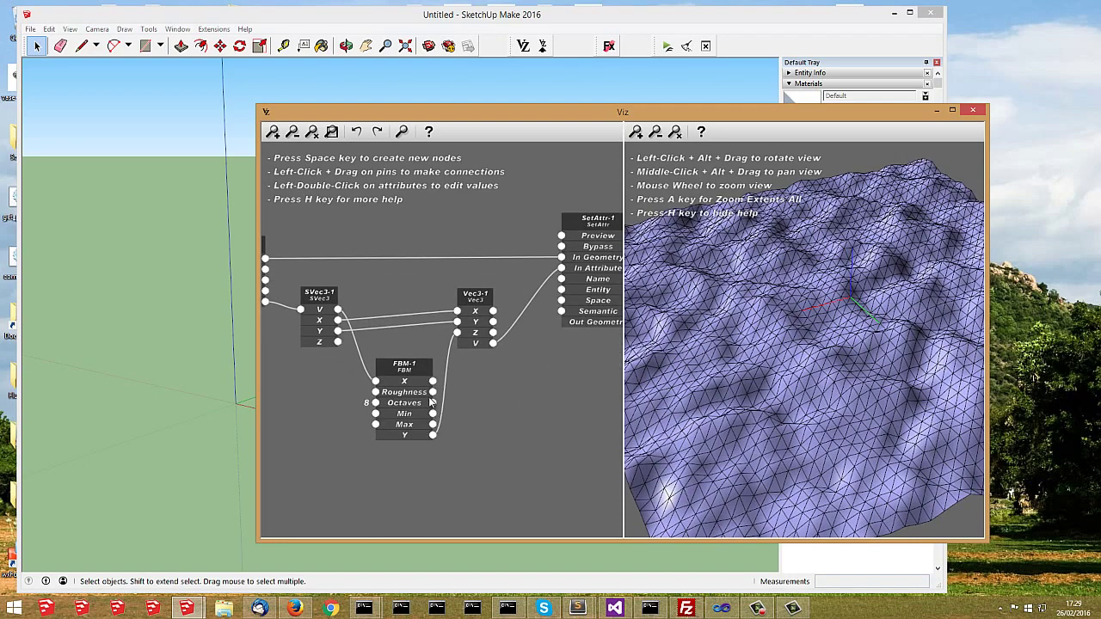
double_click(430, 396)
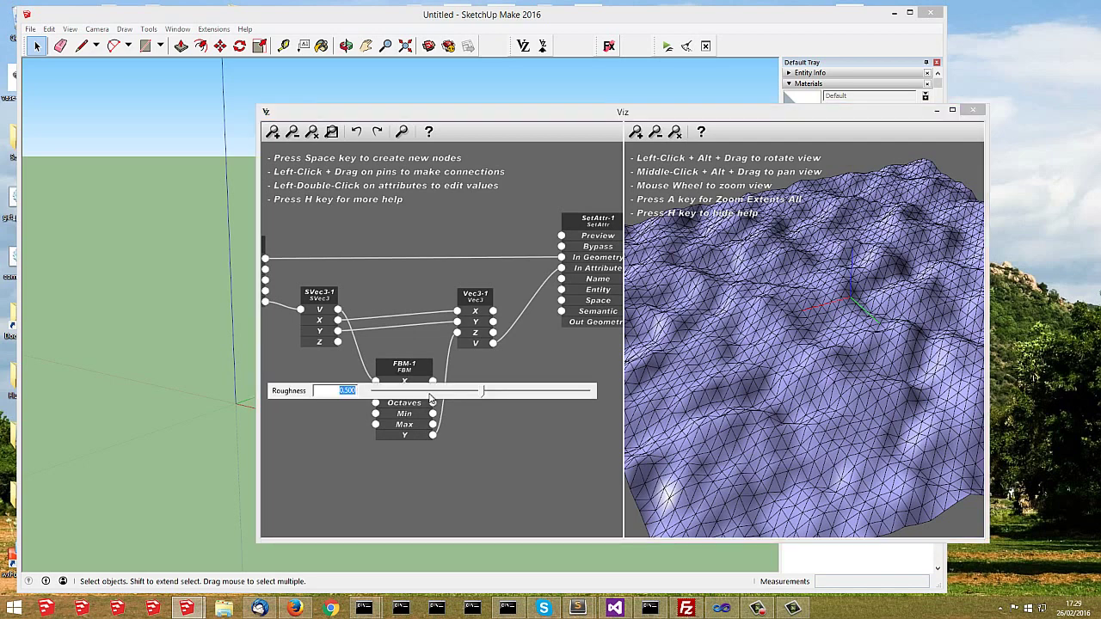
left_click(430, 394)
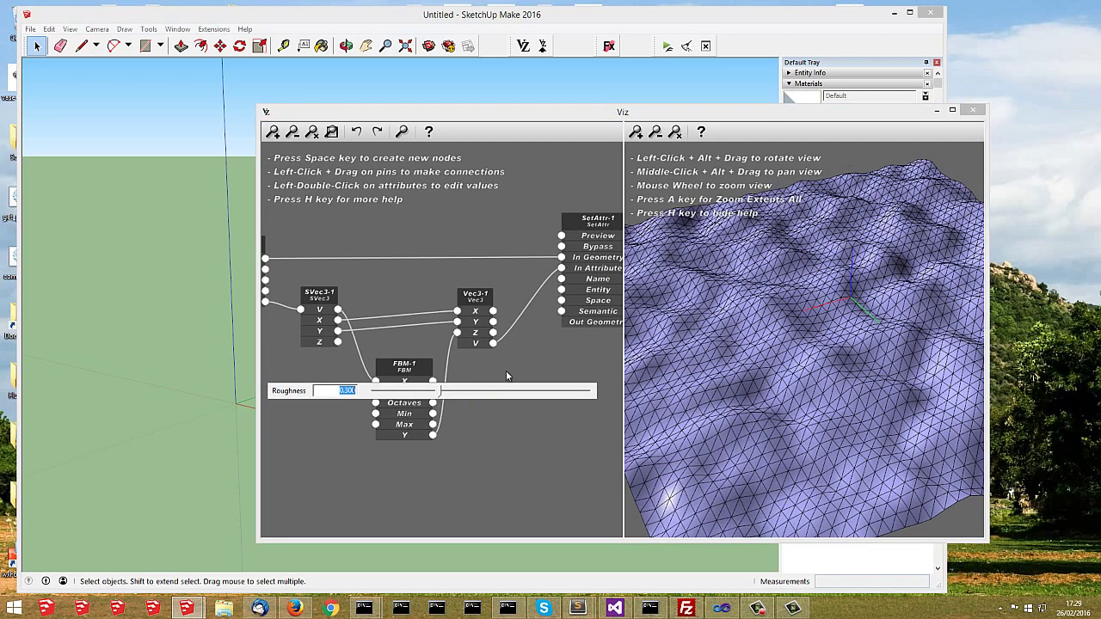
left_click(505, 376)
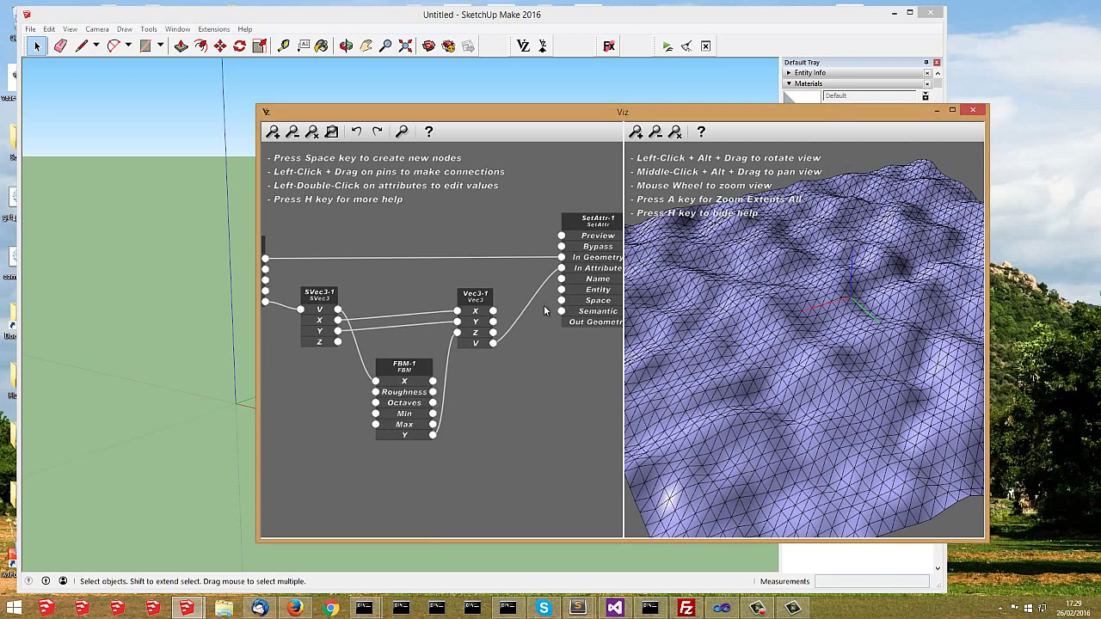
scroll(489, 382, "down", 2)
scroll(415, 389, "down", 2)
scroll(487, 387, "down", 2)
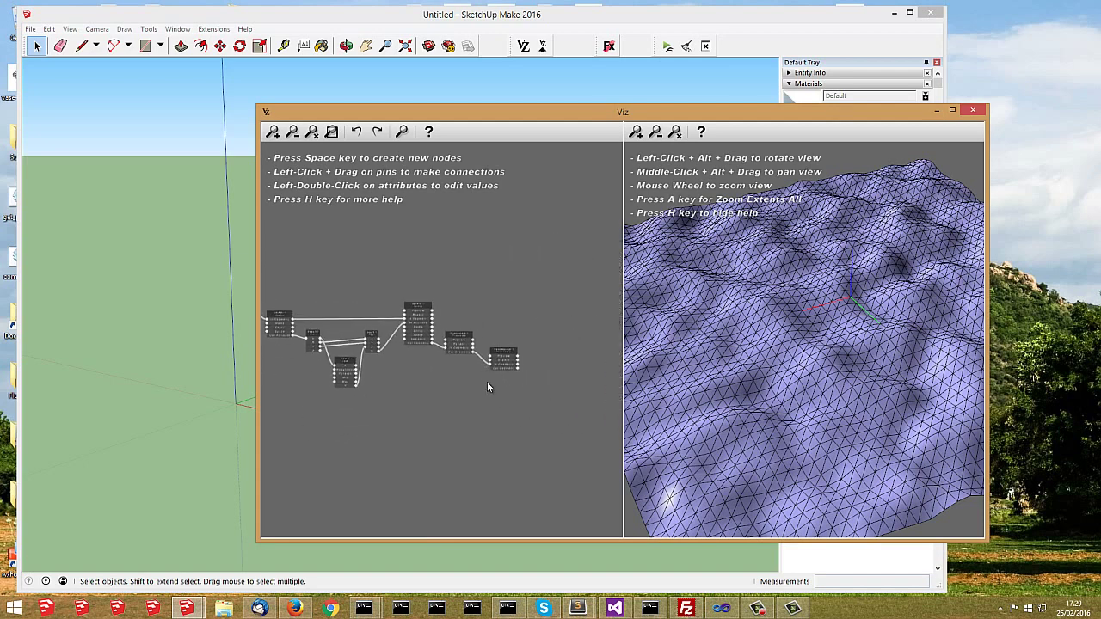
Step: Add a GeometrySink node by searching 'sin' in the node list
key("space")
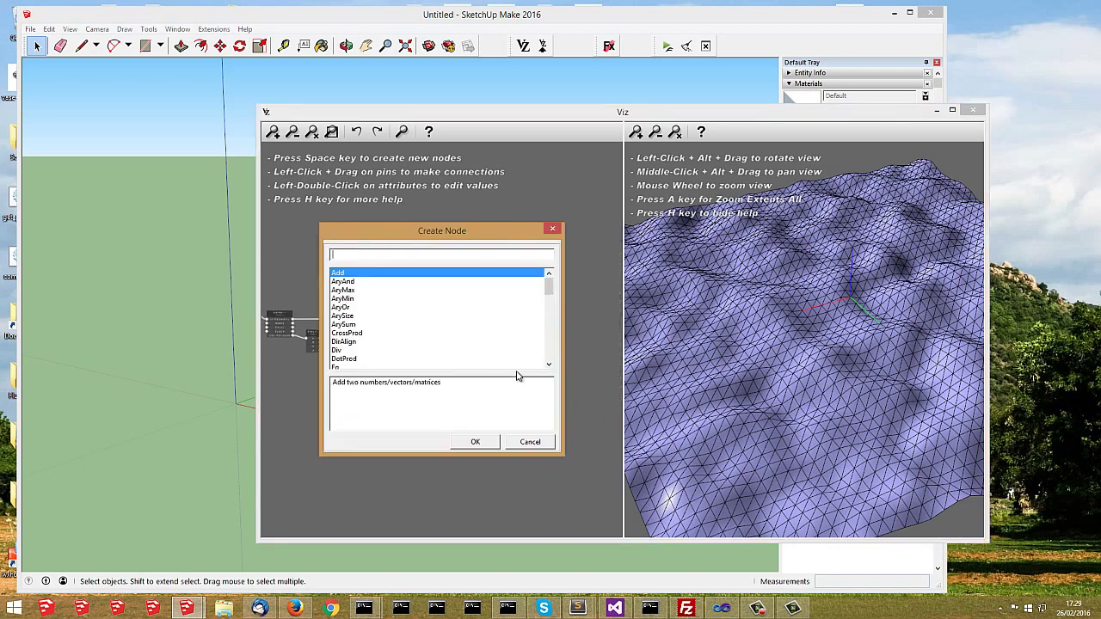
type("sin")
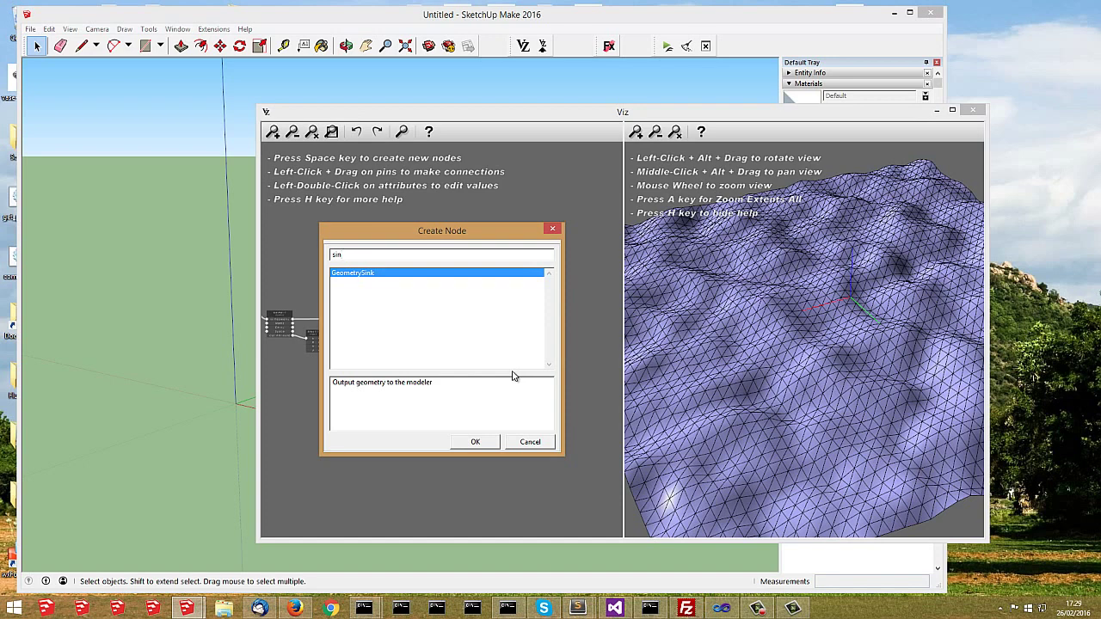
double_click(370, 275)
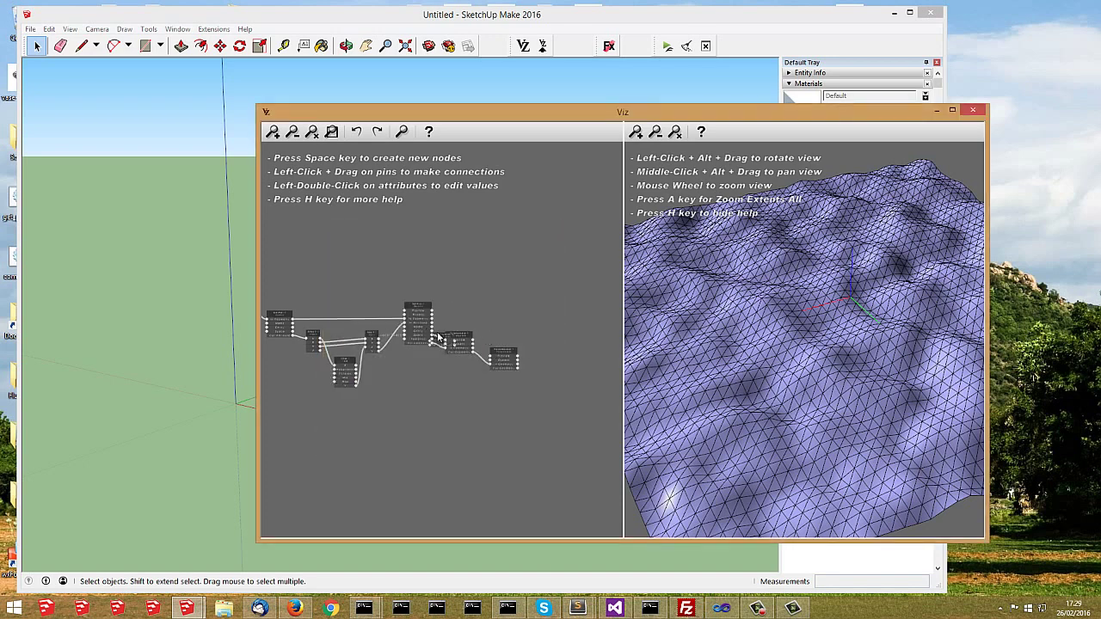
scroll(444, 334, "up", 3)
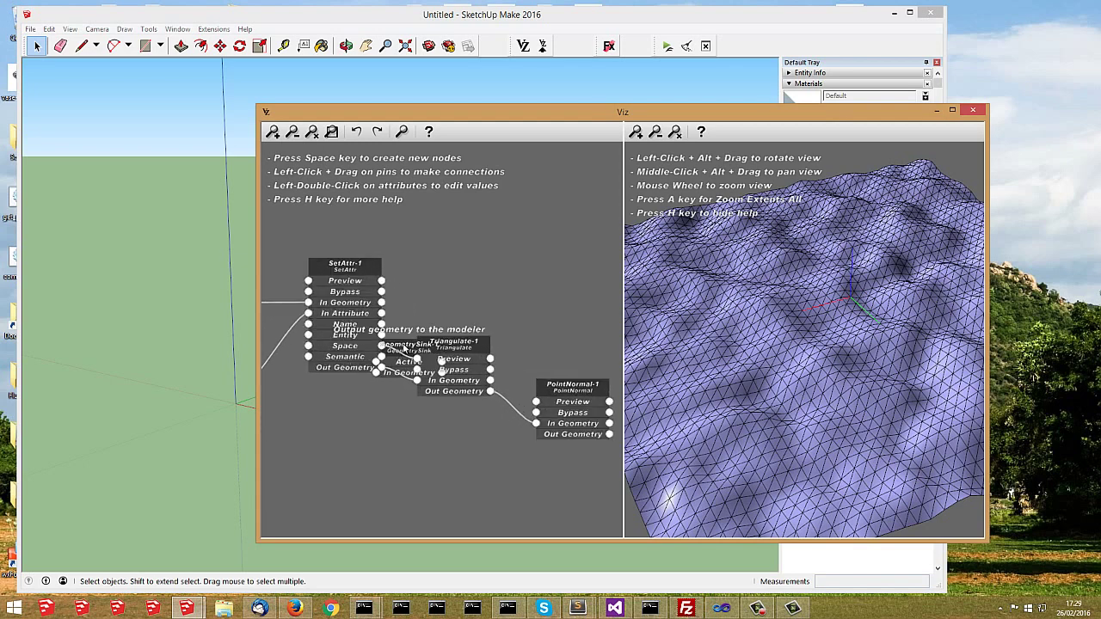
Step: Place GeometrySink-1 beside PointNormal-1 and start a wire from PointNormal's Out Geometry
left_click_drag(492, 338, 535, 313)
scroll(453, 294, "up", 1)
middle_click_drag(453, 294, 367, 272)
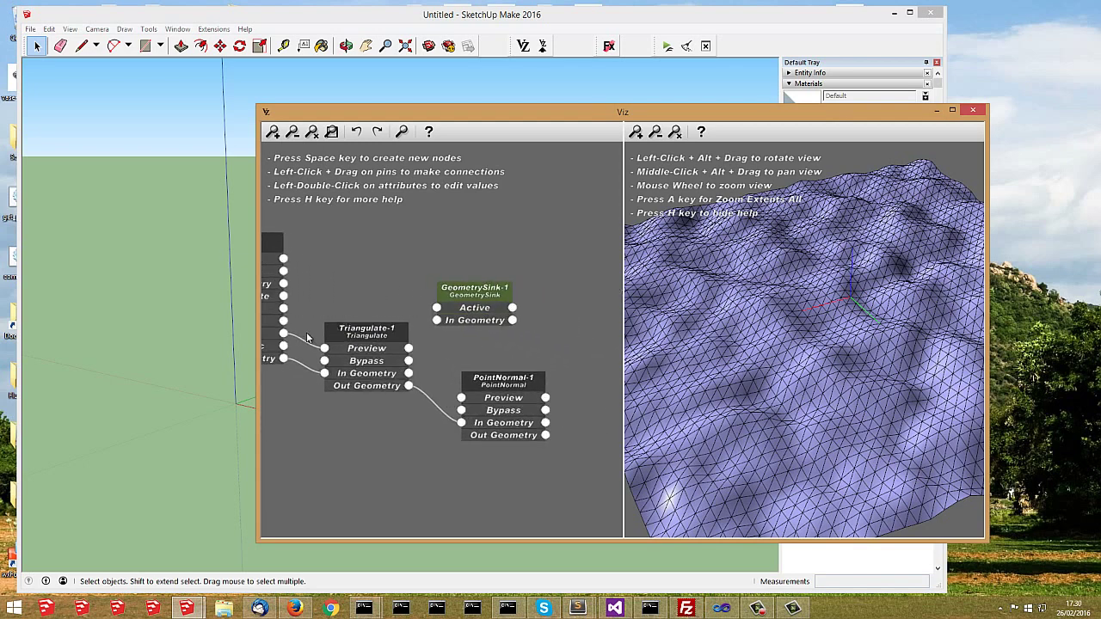
left_click_drag(474, 293, 574, 324)
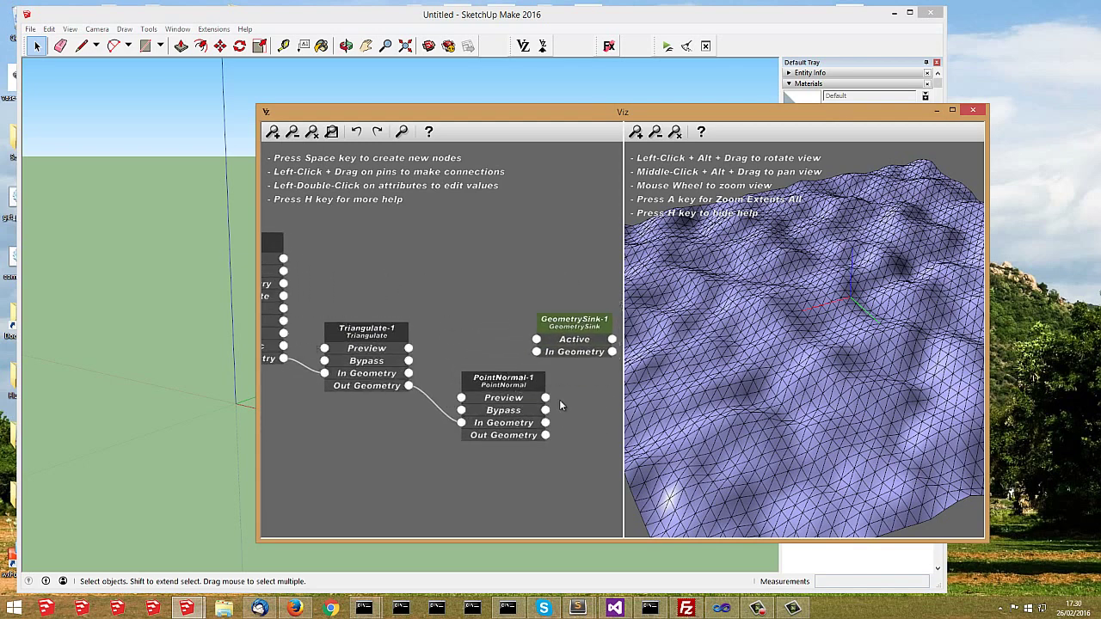
middle_click_drag(559, 408, 463, 385)
left_click_drag(464, 304, 534, 415)
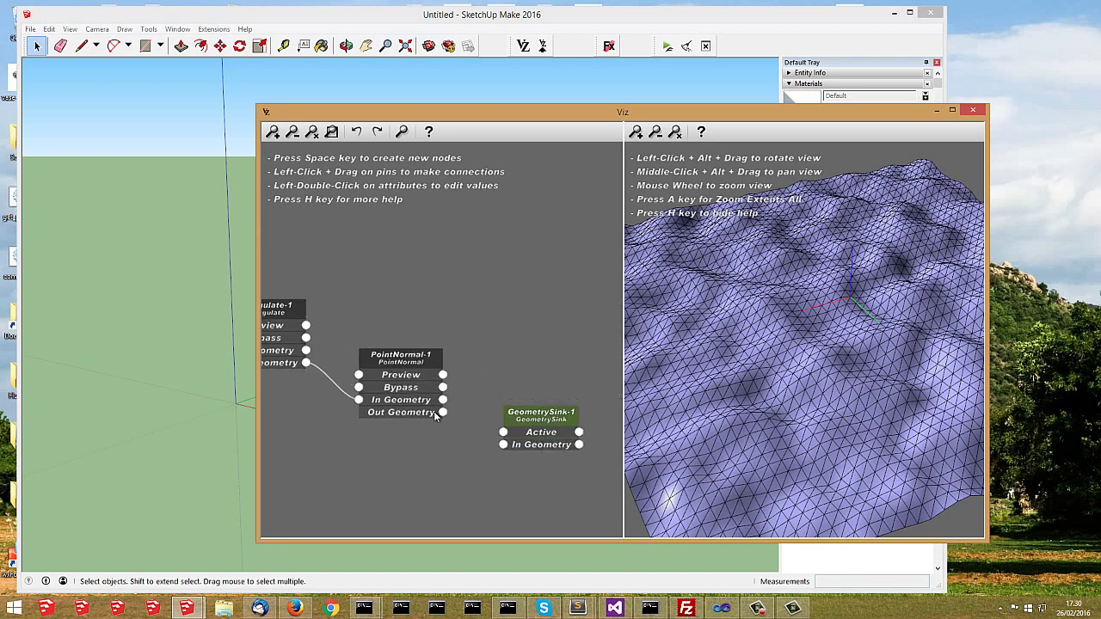
left_click_drag(443, 411, 503, 444)
Step: Connect the wire into GeometrySink-1's In Geometry and select the generated terrain group
left_click(239, 270)
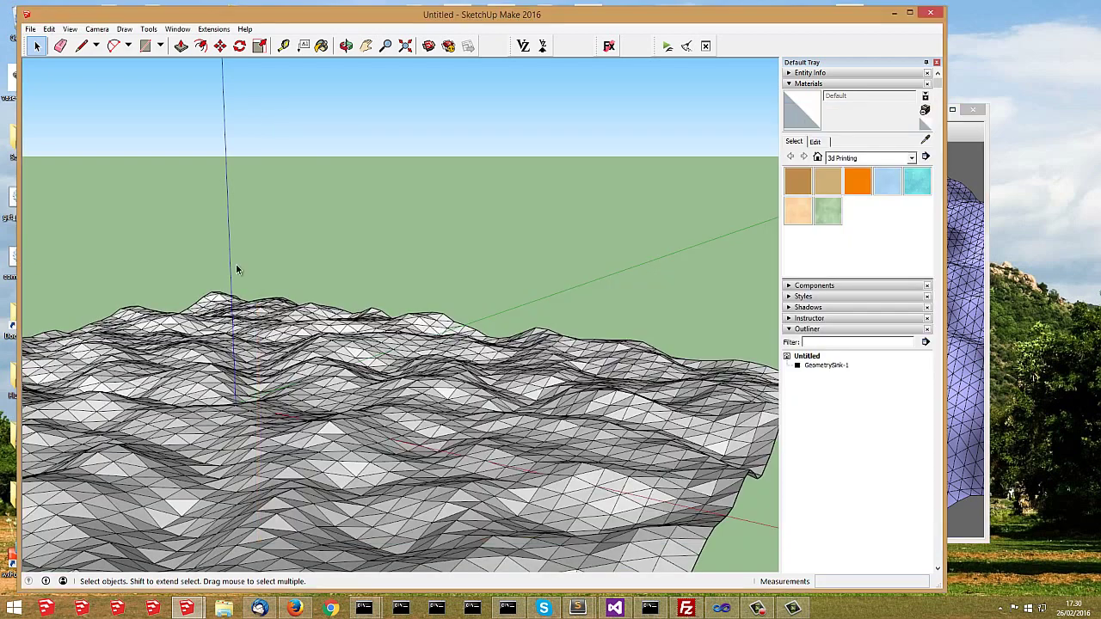
left_click(360, 426)
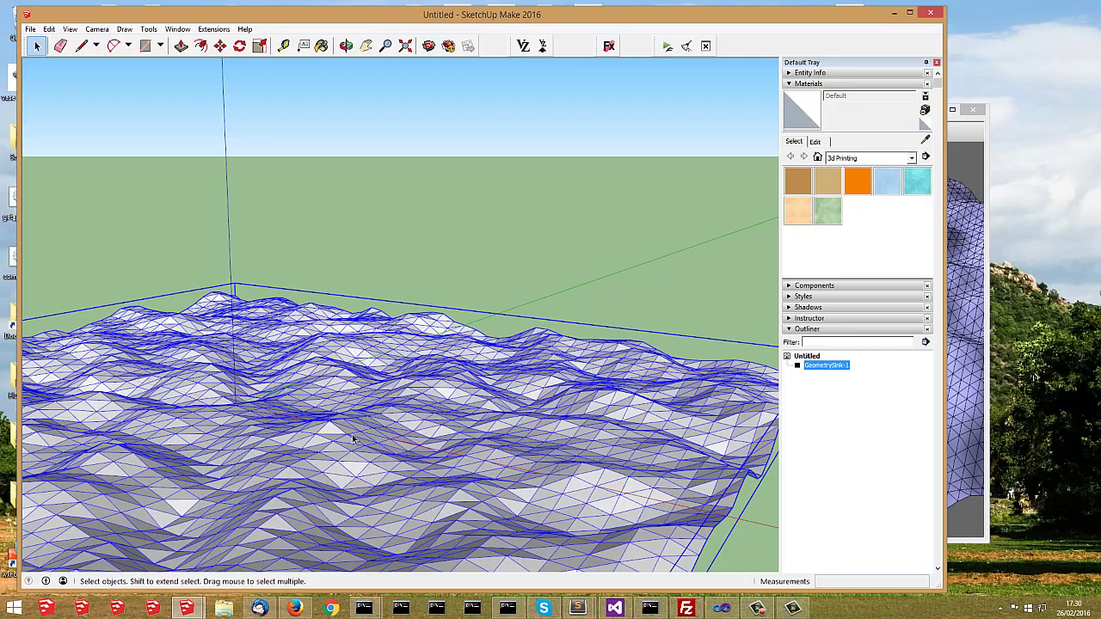
middle_click_drag(344, 422, 369, 435)
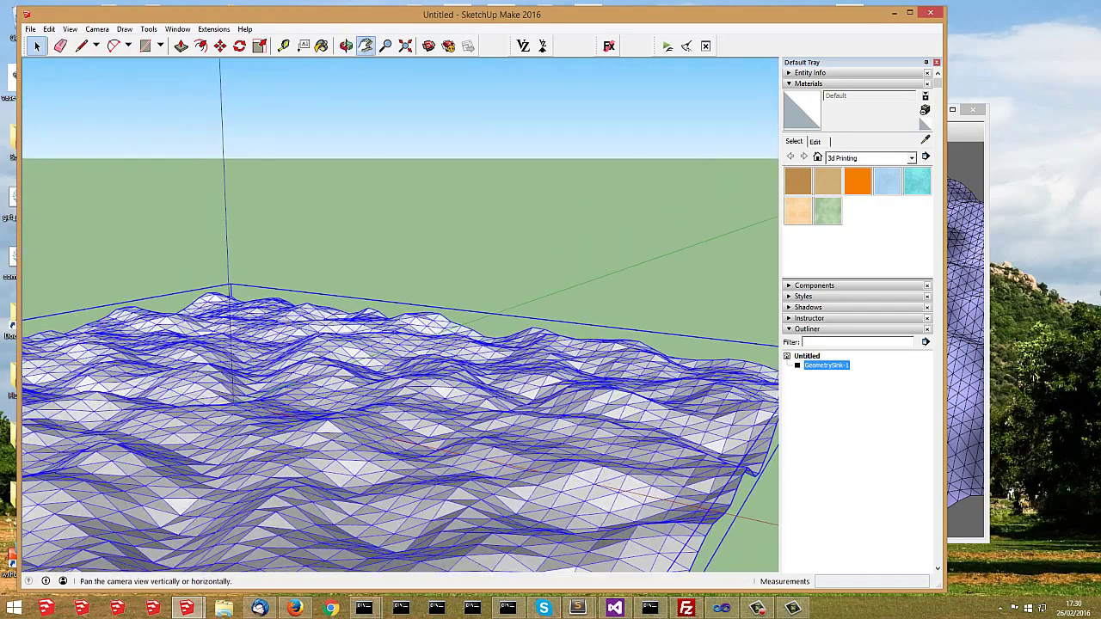
Step: Pan and orbit in close over the terrain, then bring the Viz editor forward
left_click(366, 46)
left_click_drag(332, 425, 436, 347)
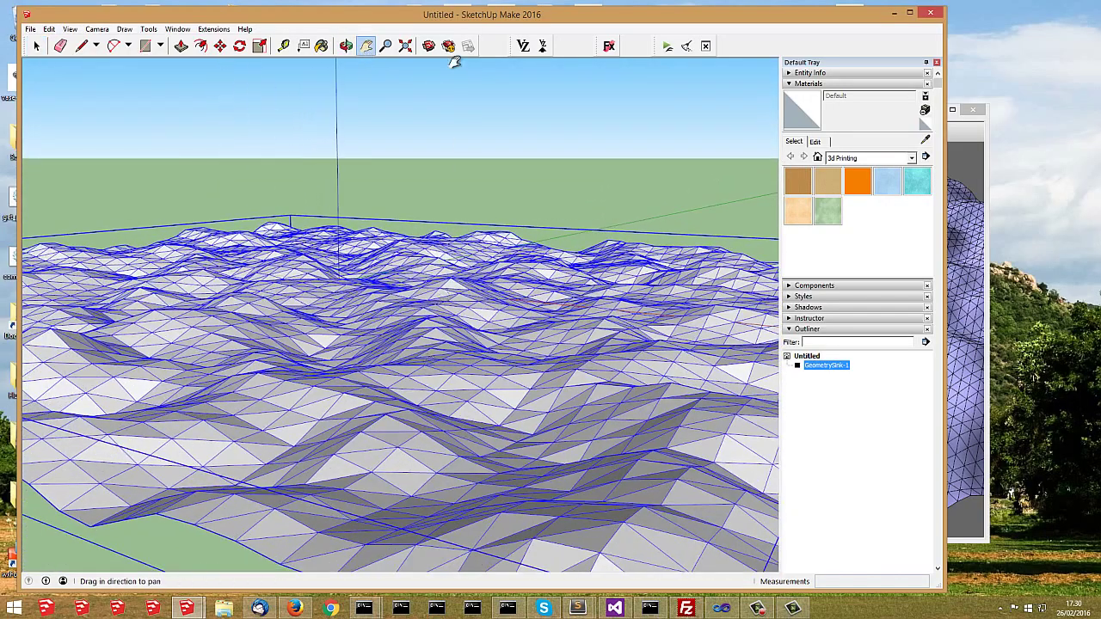
left_click(346, 45)
mouse_move(346, 167)
left_mouse_down()
mouse_move(347, 305)
mouse_move(342, 289)
left_mouse_up()
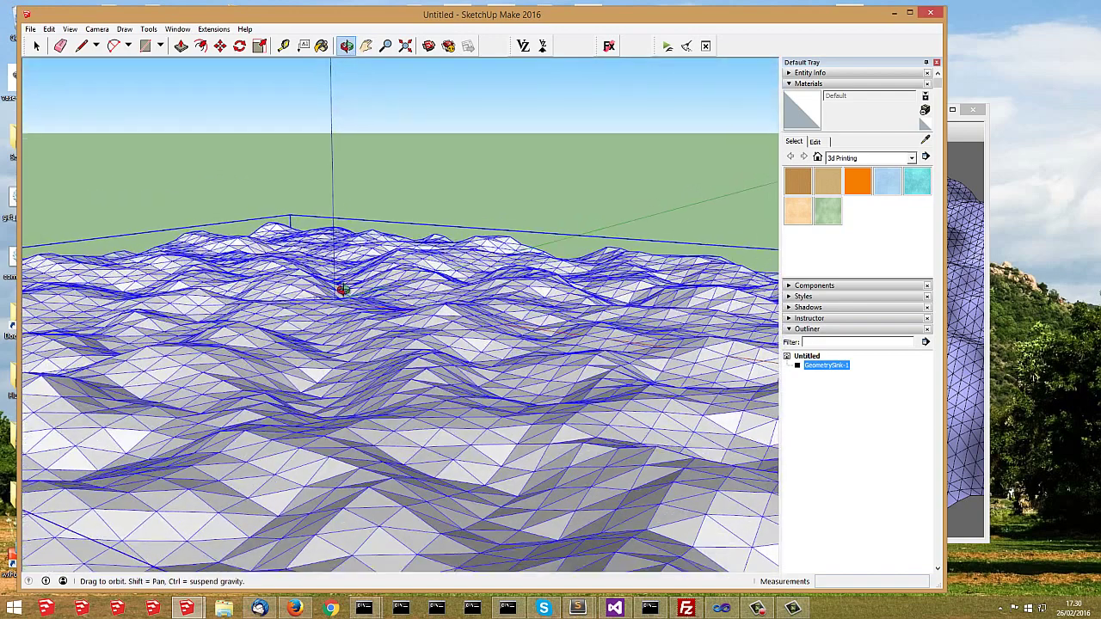
left_click(948, 146)
Step: Pan the Viz graph to FBM-1 and raise its Max value for taller terrain peaks
left_click_drag(682, 121, 703, 116)
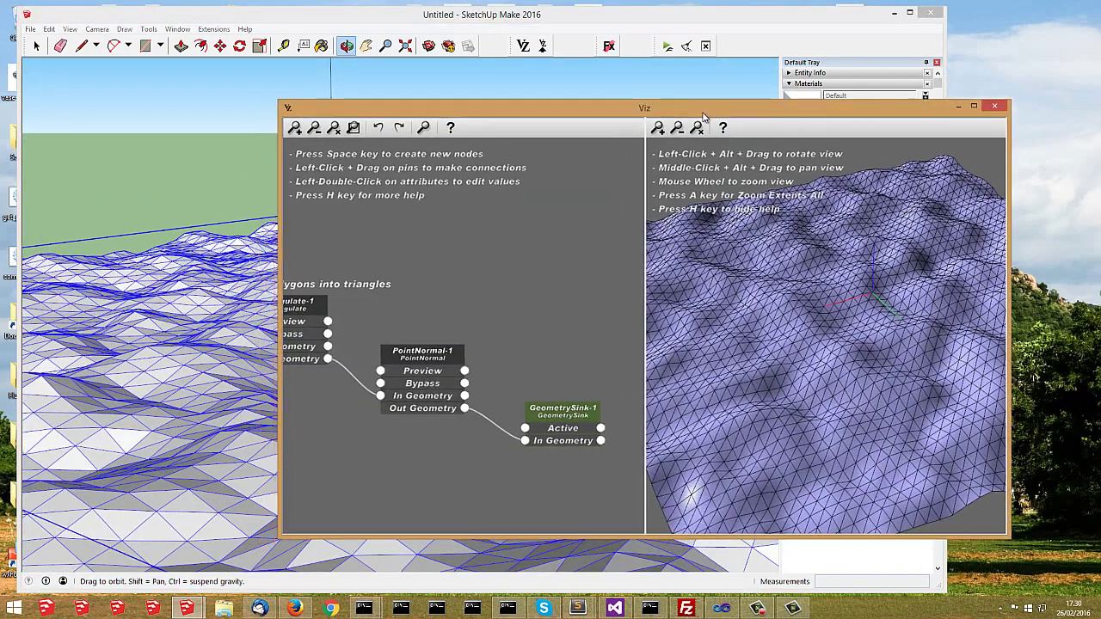
key("a")
key("a")
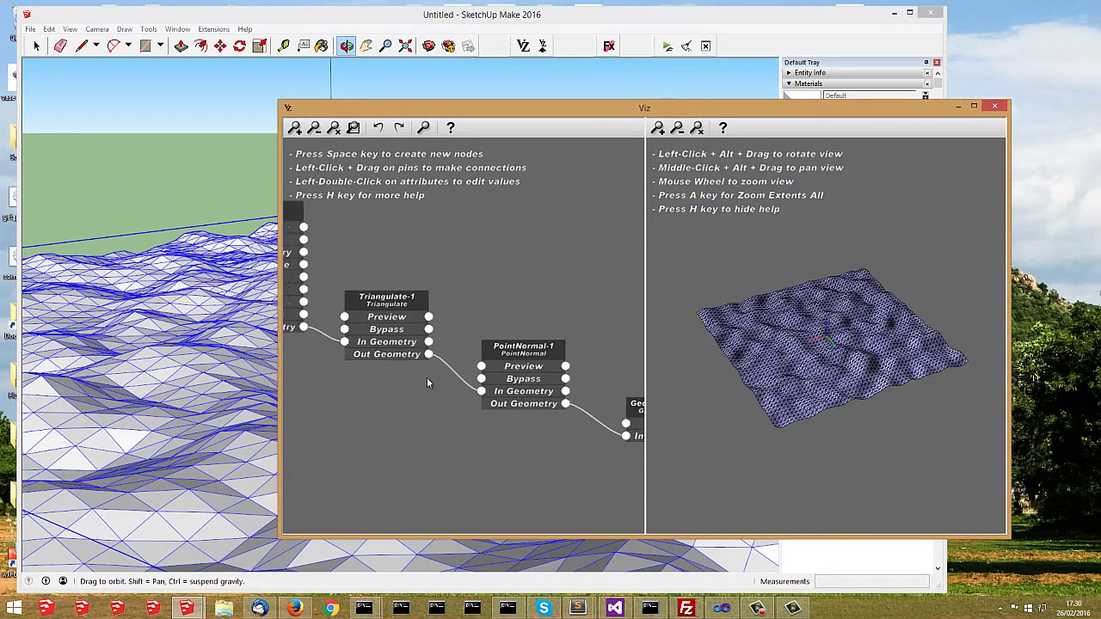
middle_click_drag(427, 377, 558, 397)
mouse_move(435, 422)
middle_mouse_down()
mouse_move(501, 429)
mouse_move(460, 447)
mouse_move(465, 435)
mouse_move(331, 421)
mouse_move(629, 418)
middle_mouse_up()
double_click(346, 456)
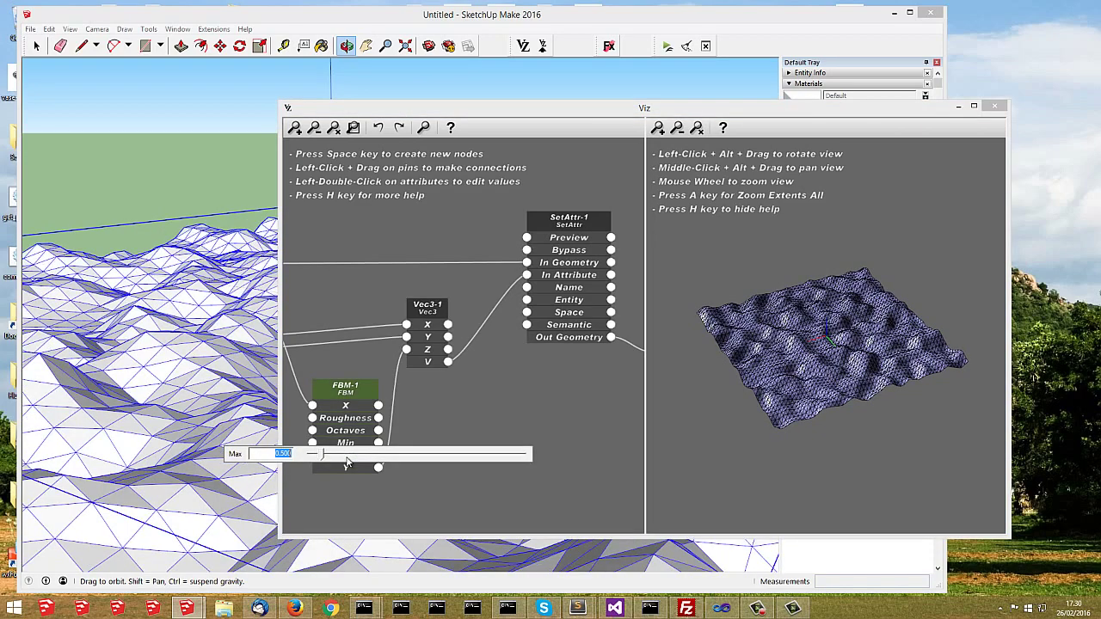
left_click(552, 115)
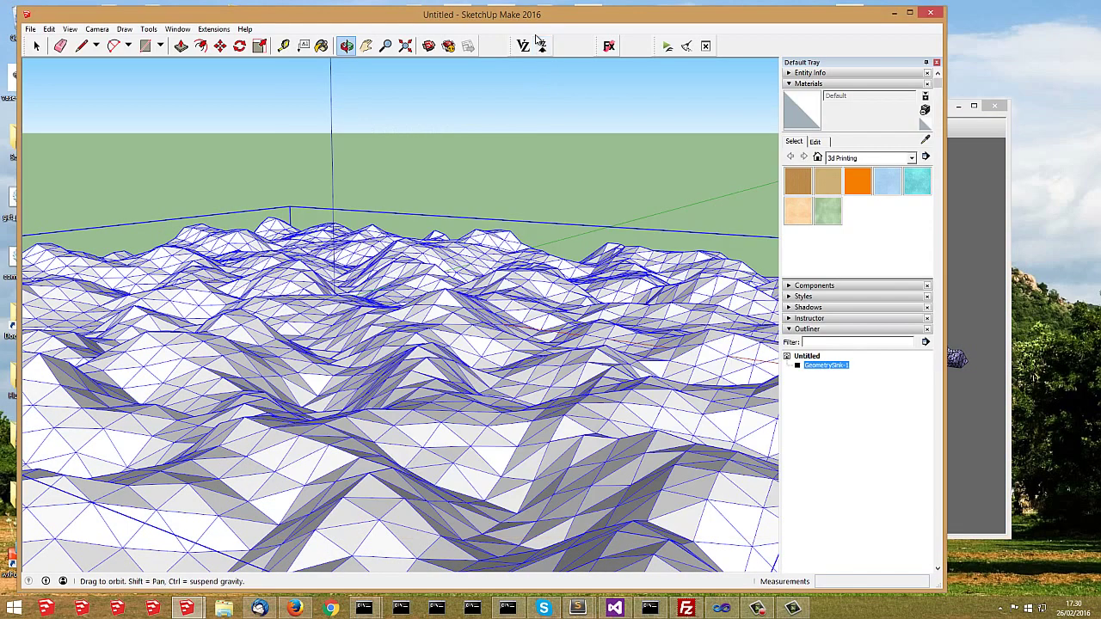